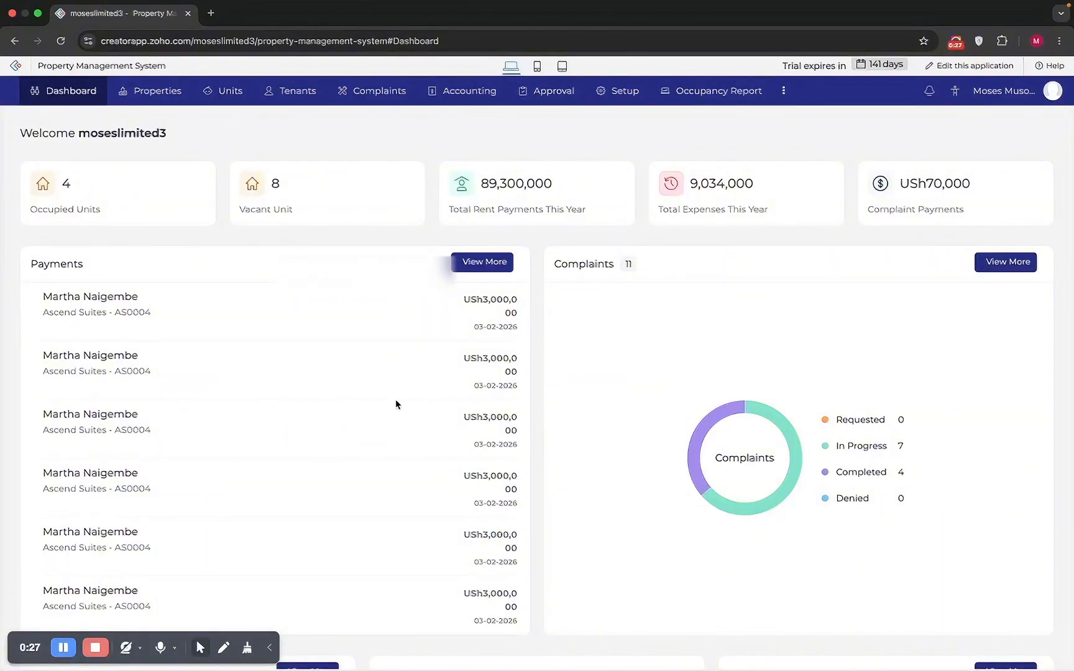
# Step: Review the dashboard's summary cards, payments, complaints chart, current tenants, outdated agreements and recent complaints
pyautogui.scroll(-5, 379, 381)
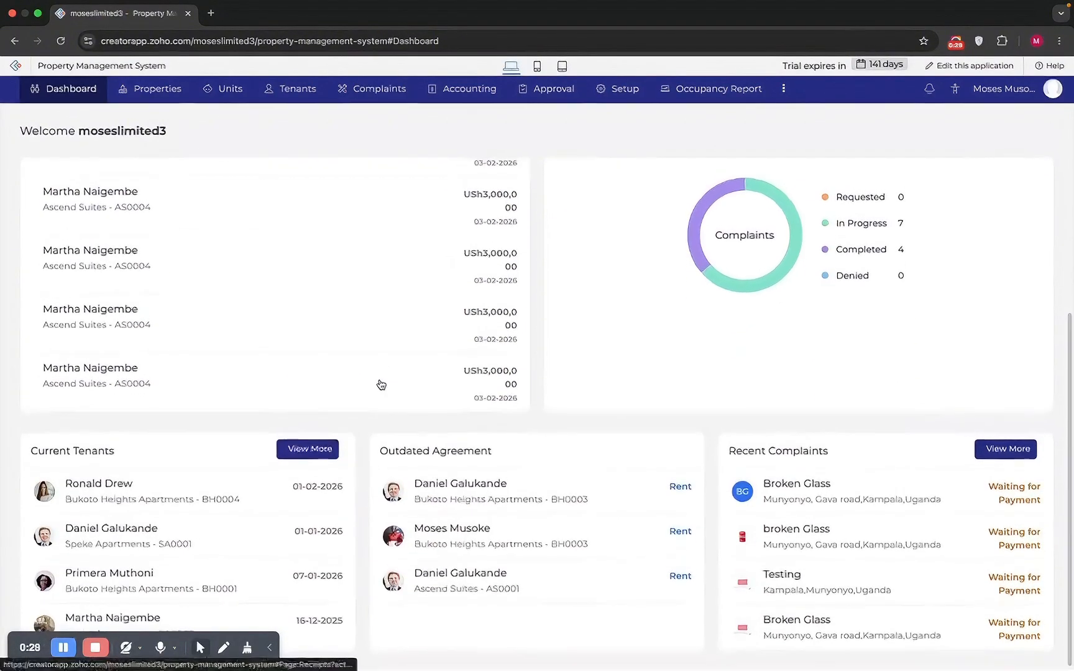
pyautogui.scroll(5, 379, 383)
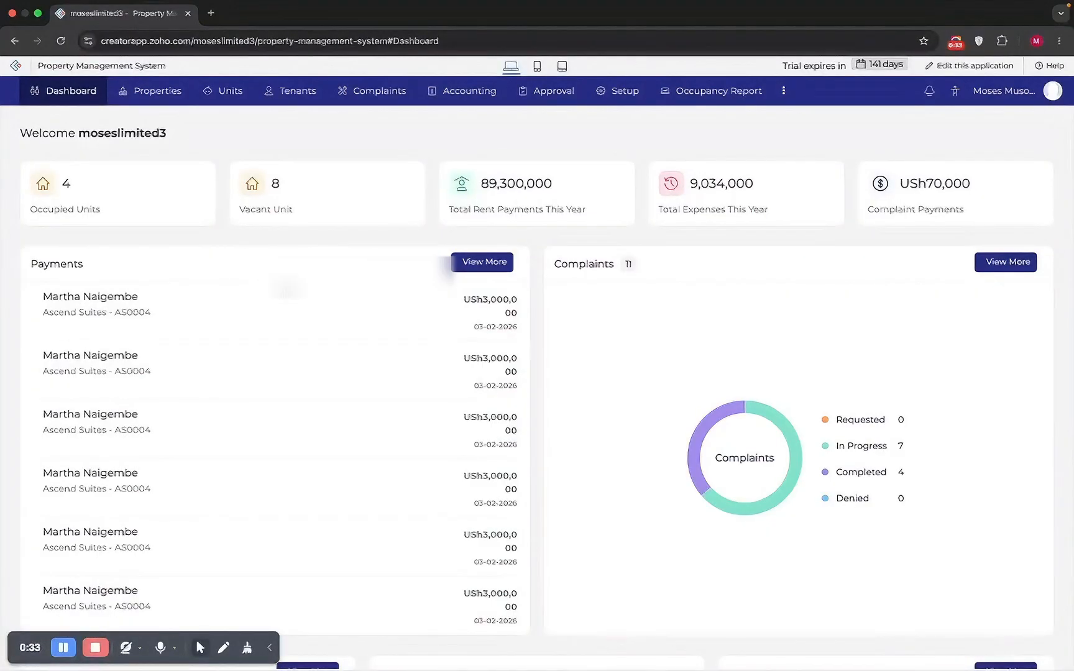
pyautogui.scroll(-3, 331, 377)
pyautogui.scroll(-3, 331, 380)
pyautogui.scroll(5, 332, 382)
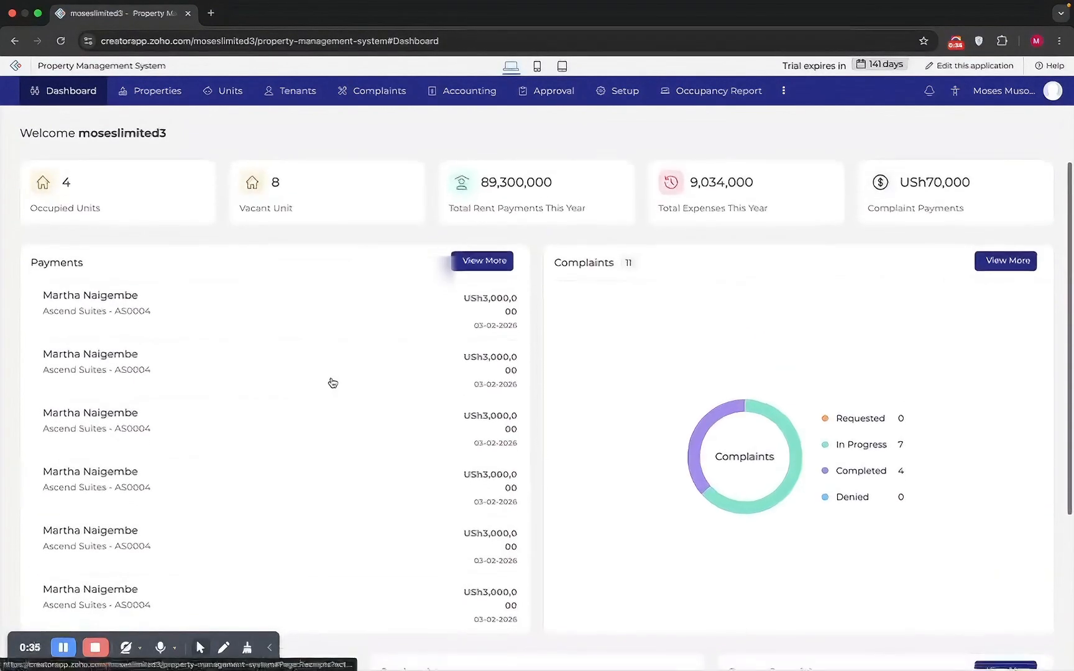
pyautogui.scroll(-5, 333, 382)
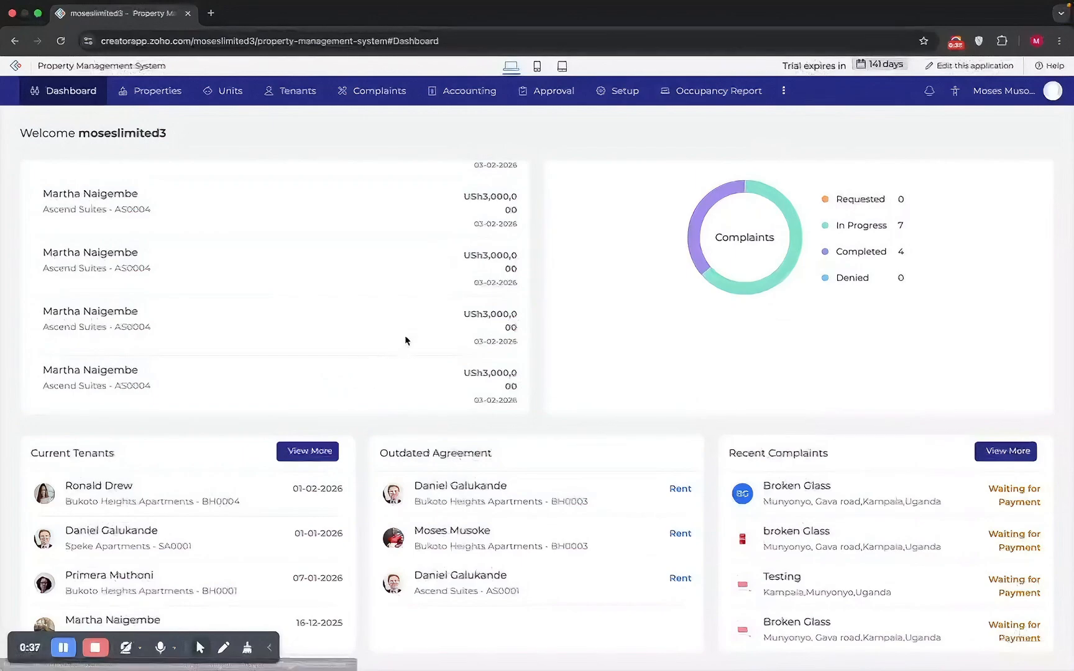
pyautogui.scroll(4, 405, 334)
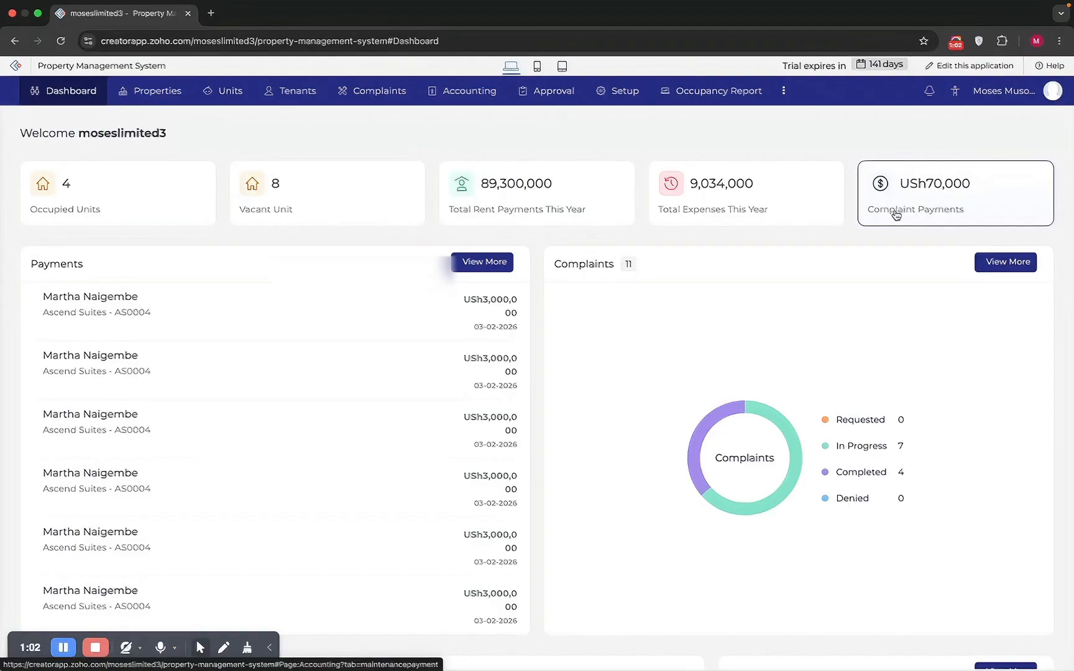
pyautogui.scroll(-2, 895, 215)
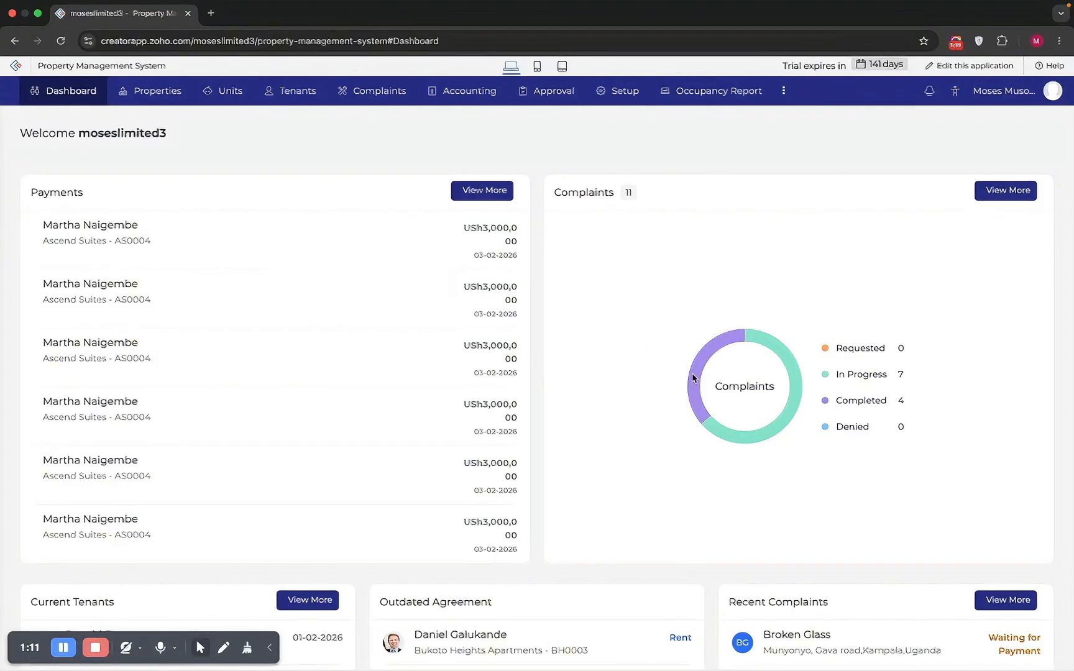
pyautogui.scroll(-4, 705, 354)
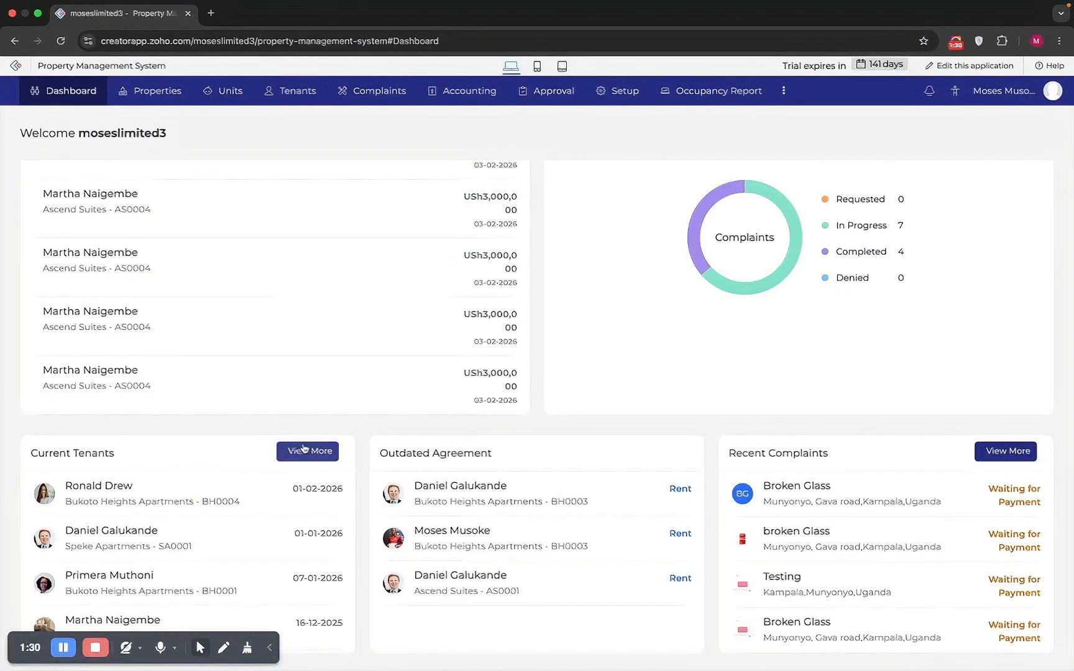
pyautogui.scroll(2, 476, 457)
pyautogui.scroll(2, 474, 457)
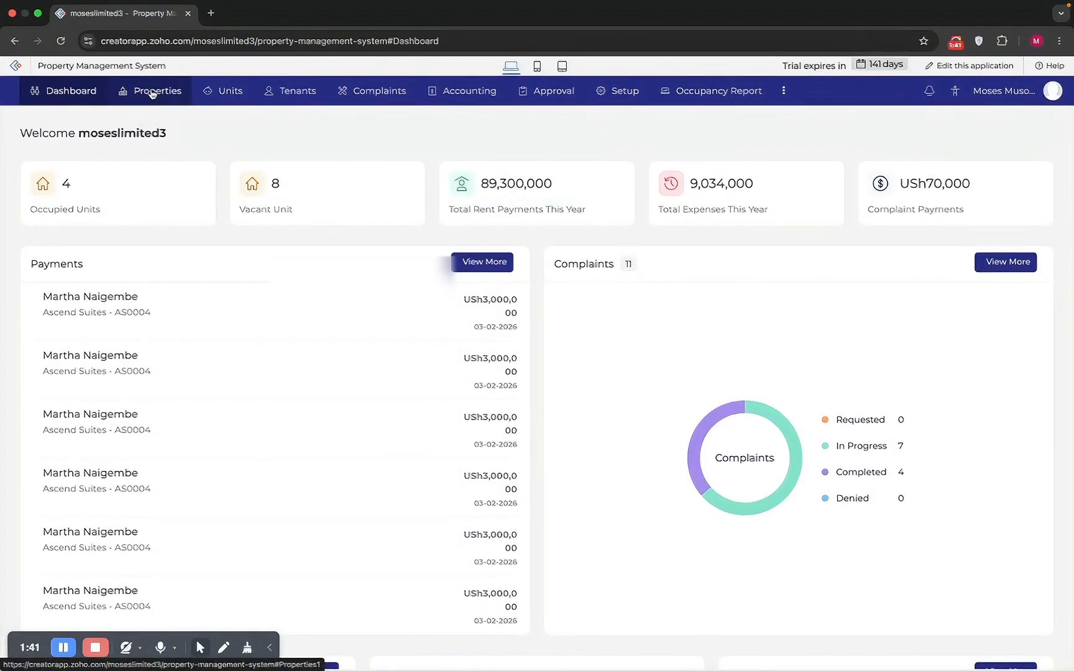
# Step: Open the setup preferences and inspect the available time zones in the General settings
pyautogui.moveTo(615, 93)
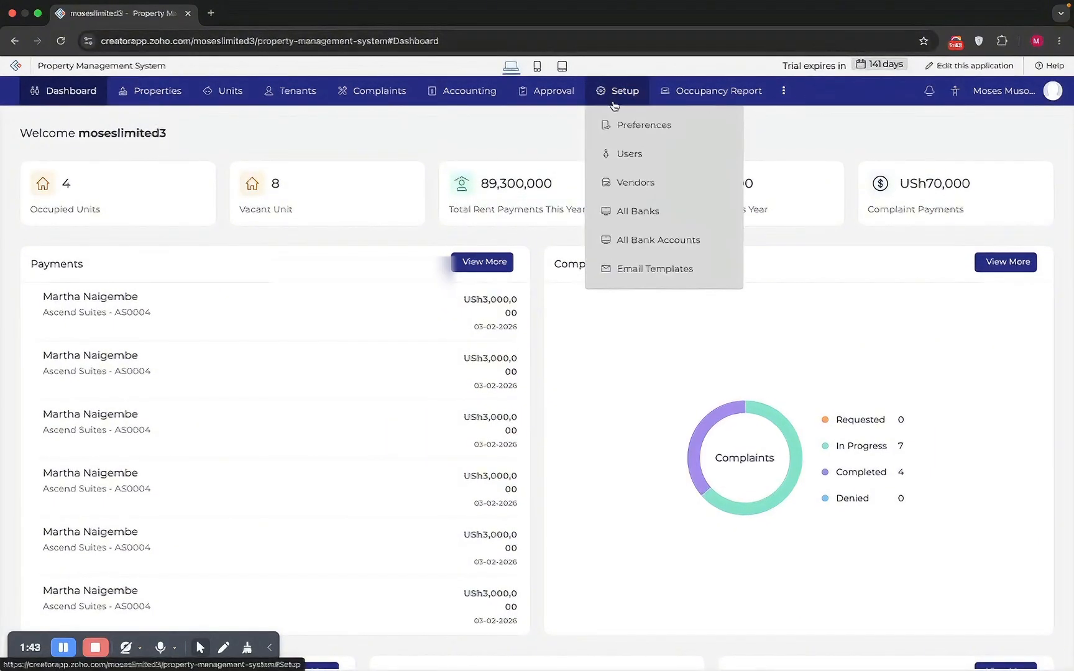
pyautogui.click(645, 135)
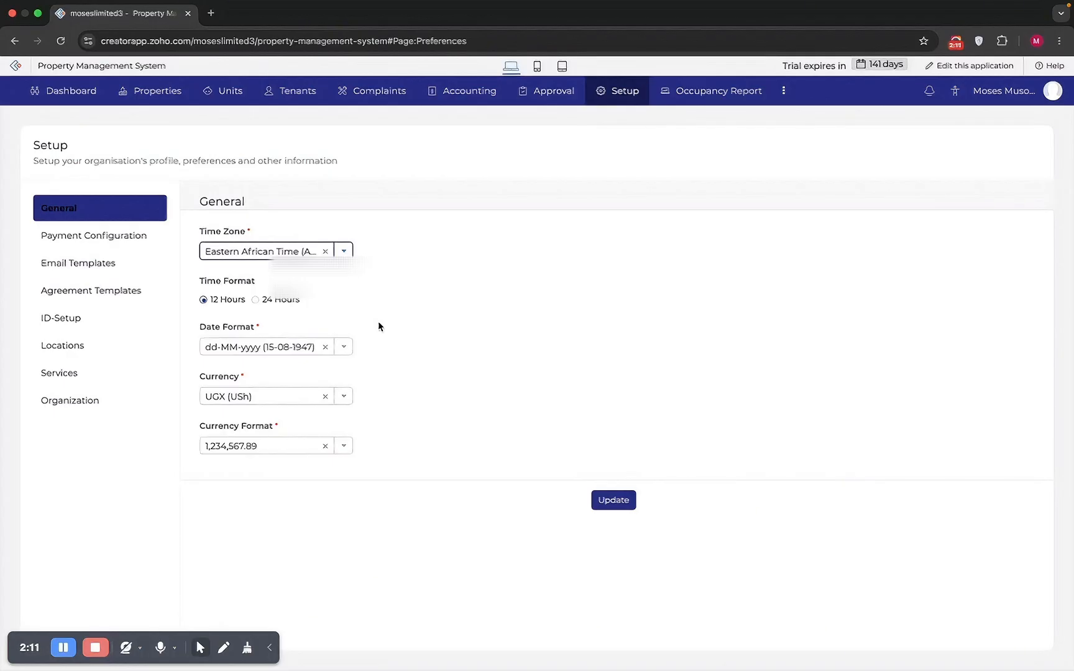
pyautogui.click(290, 253)
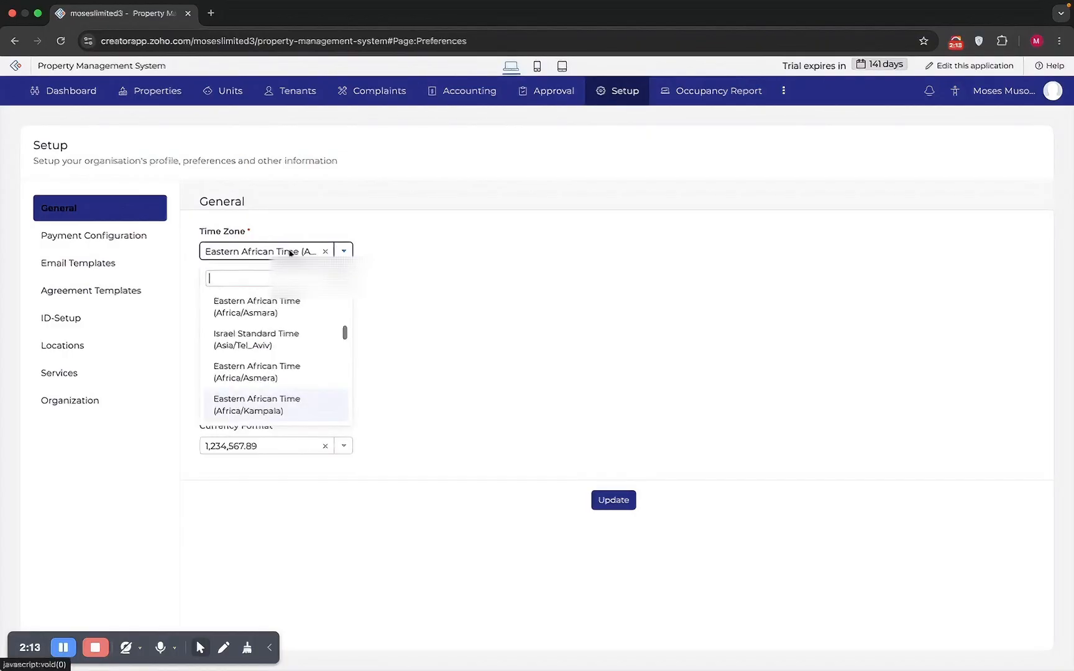
pyautogui.click(290, 253)
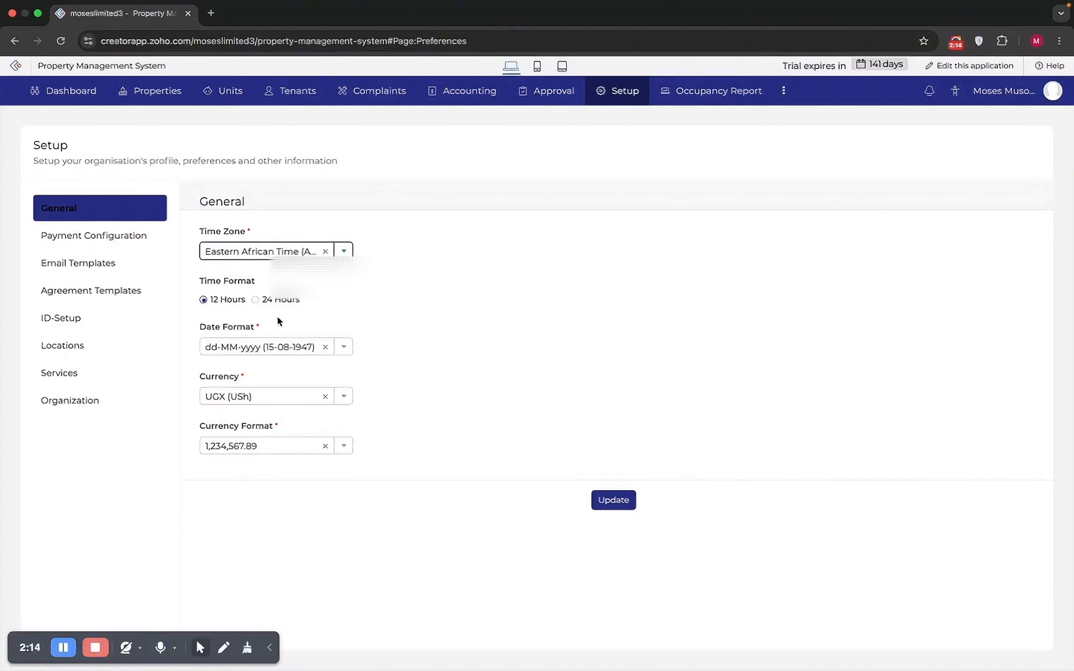
# Step: Review the payment configuration, from rental and lease amounts to penalty, bill generation and manager commission settings
pyautogui.click(91, 240)
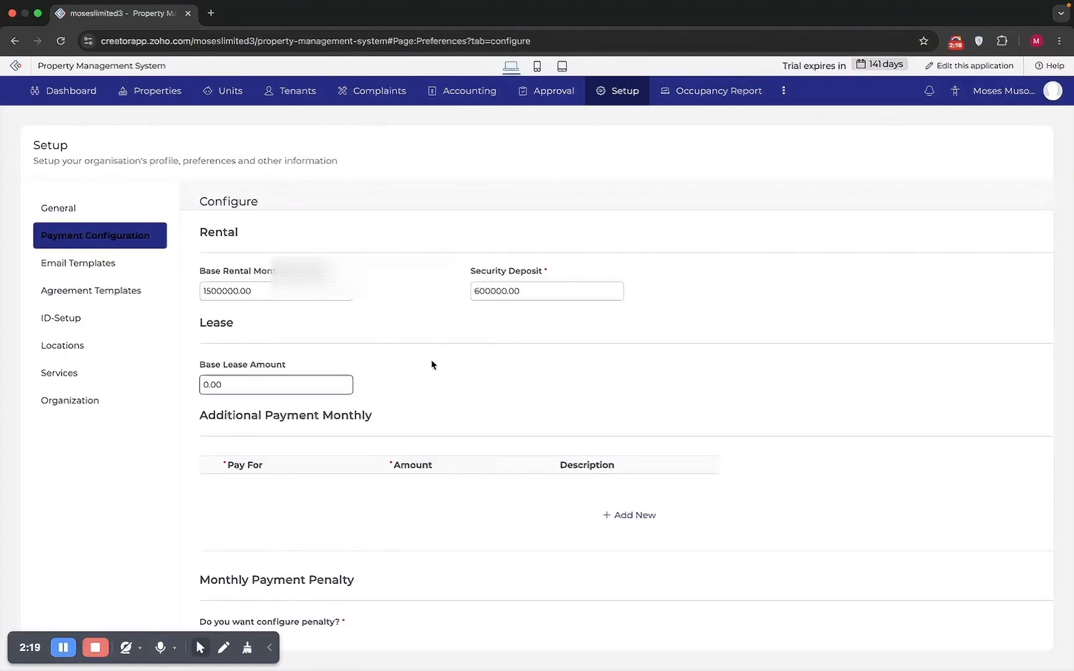
pyautogui.scroll(-4, 448, 360)
pyautogui.scroll(4, 447, 361)
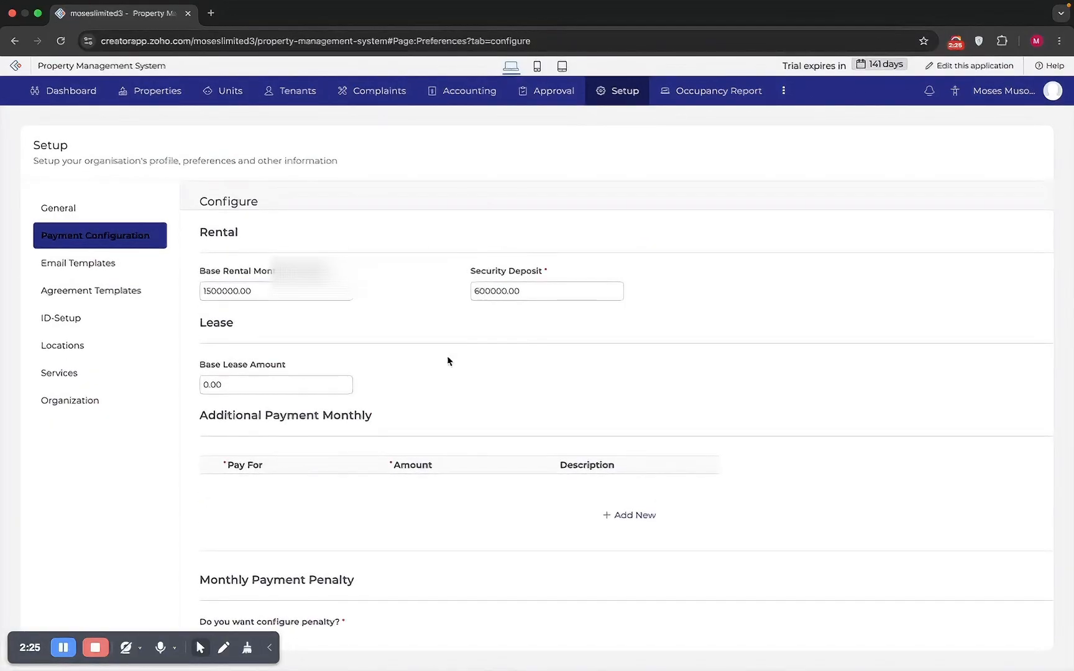
pyautogui.click(249, 291)
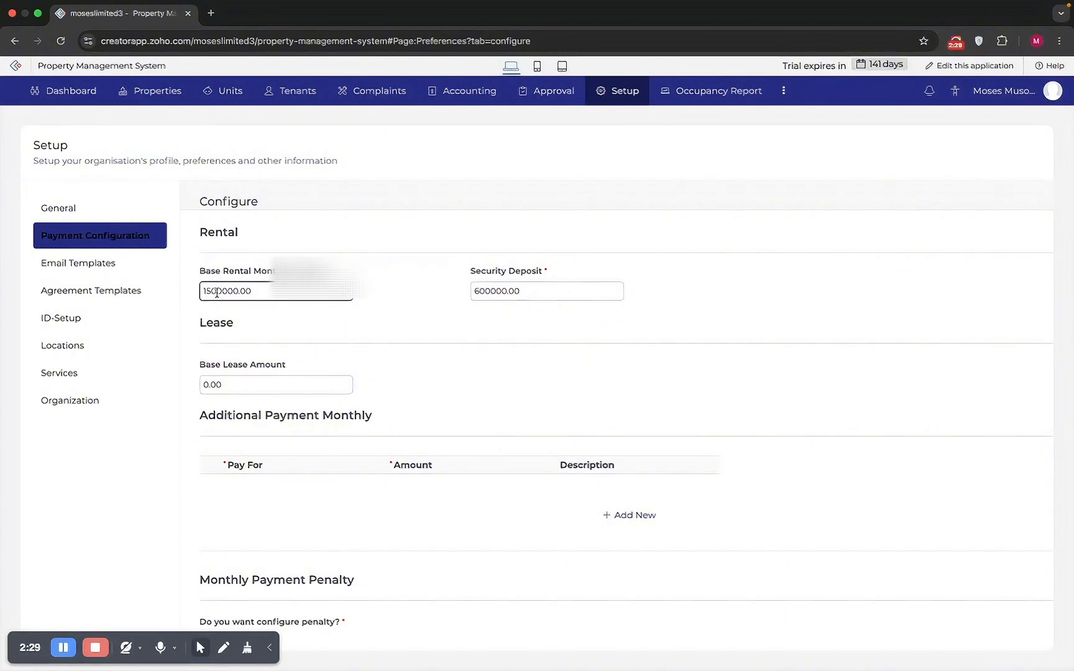
pyautogui.click(332, 326)
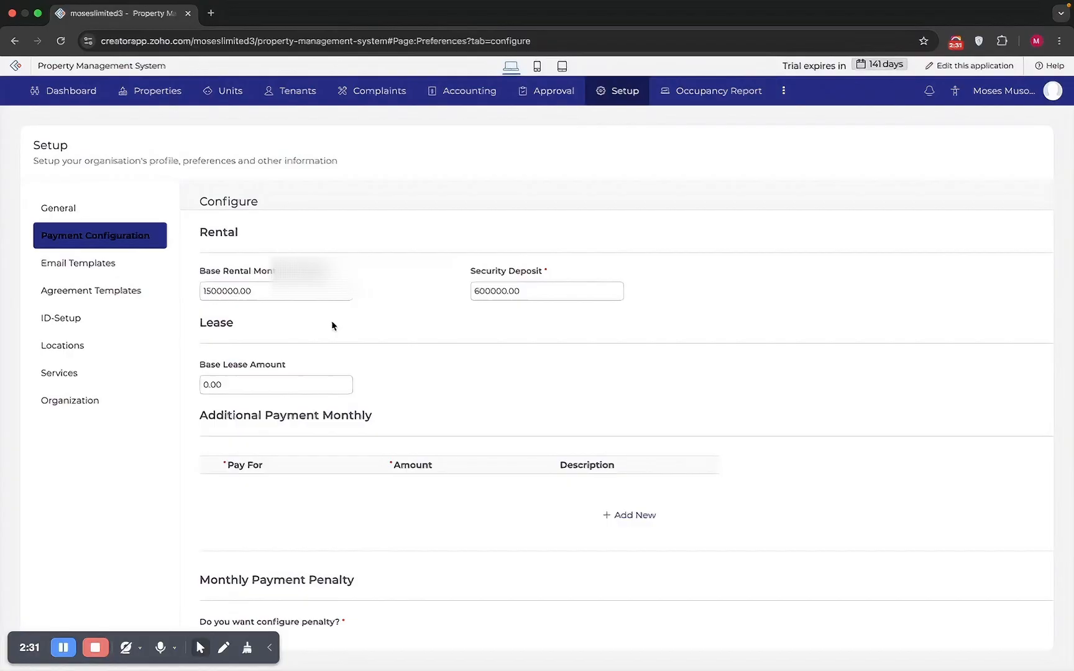
pyautogui.scroll(-2, 333, 326)
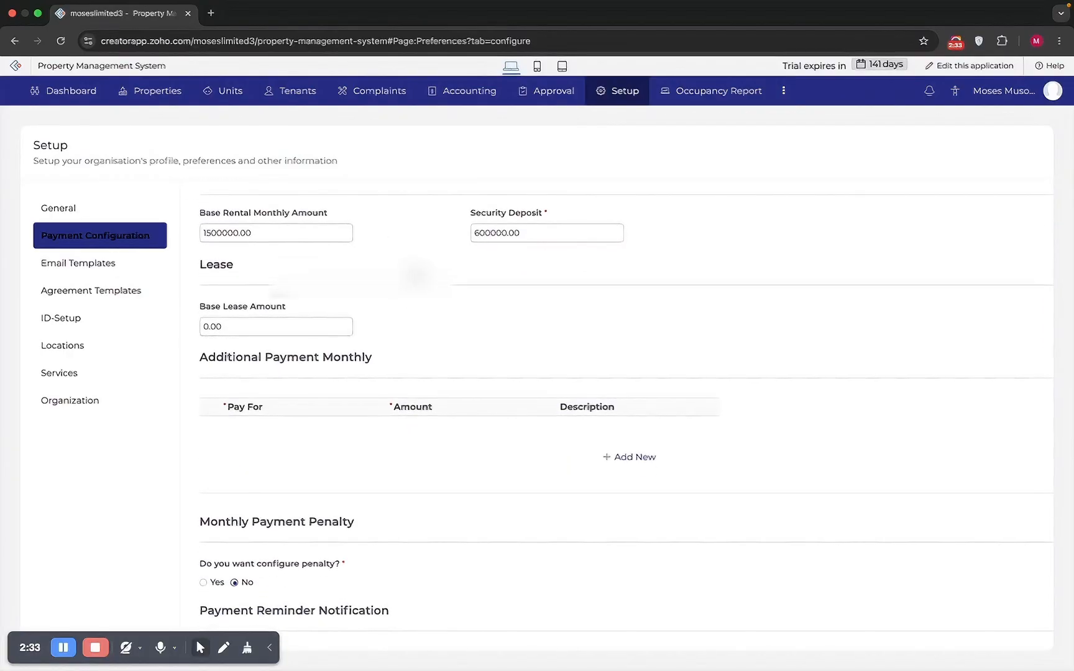
pyautogui.scroll(-6, 547, 275)
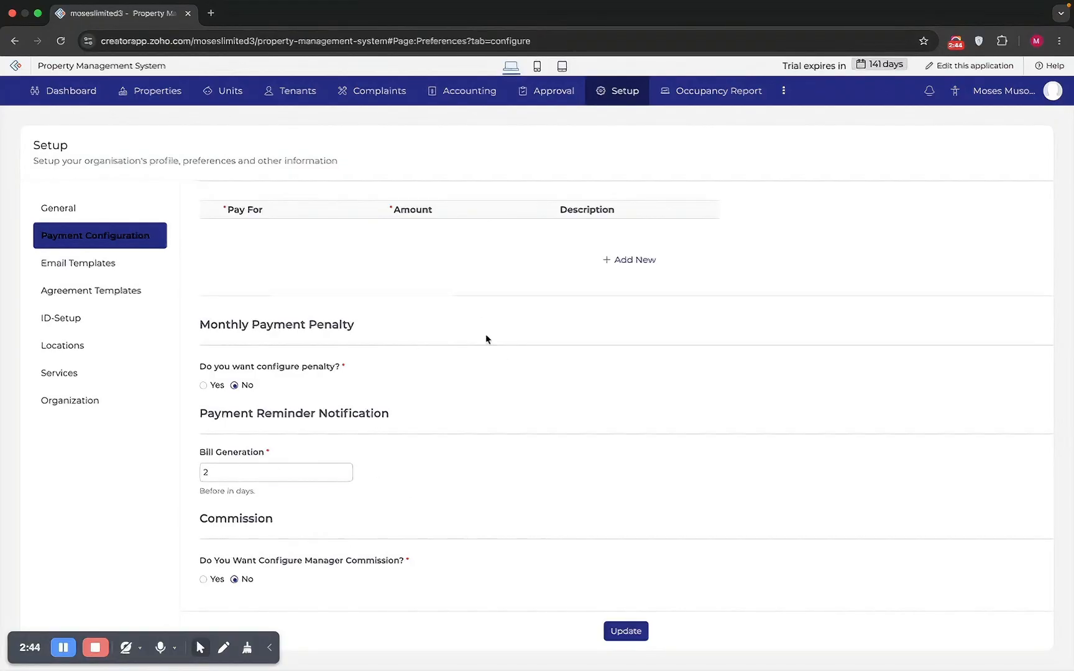
pyautogui.scroll(5, 463, 292)
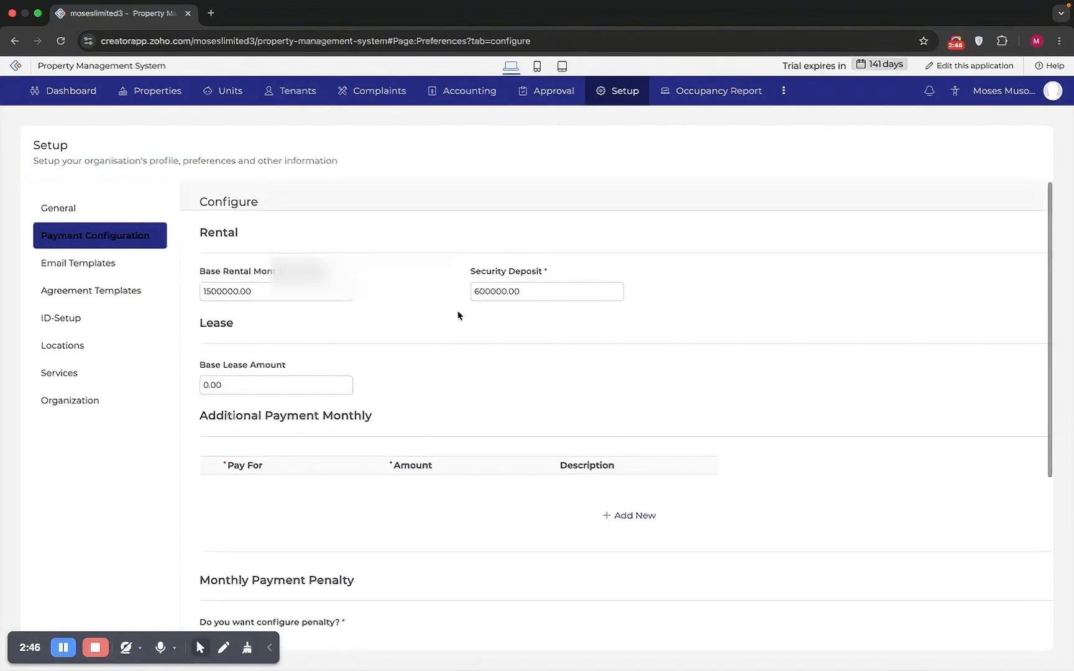
# Step: View the email templates and the rent agreement templates in the setup preferences
pyautogui.click(87, 263)
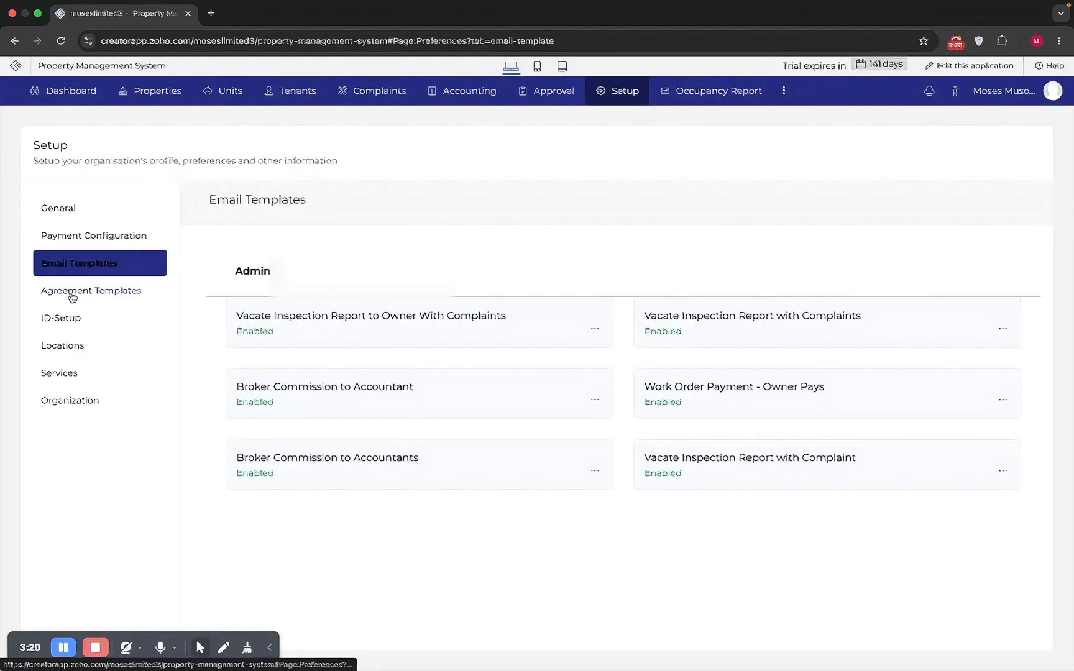
pyautogui.click(72, 297)
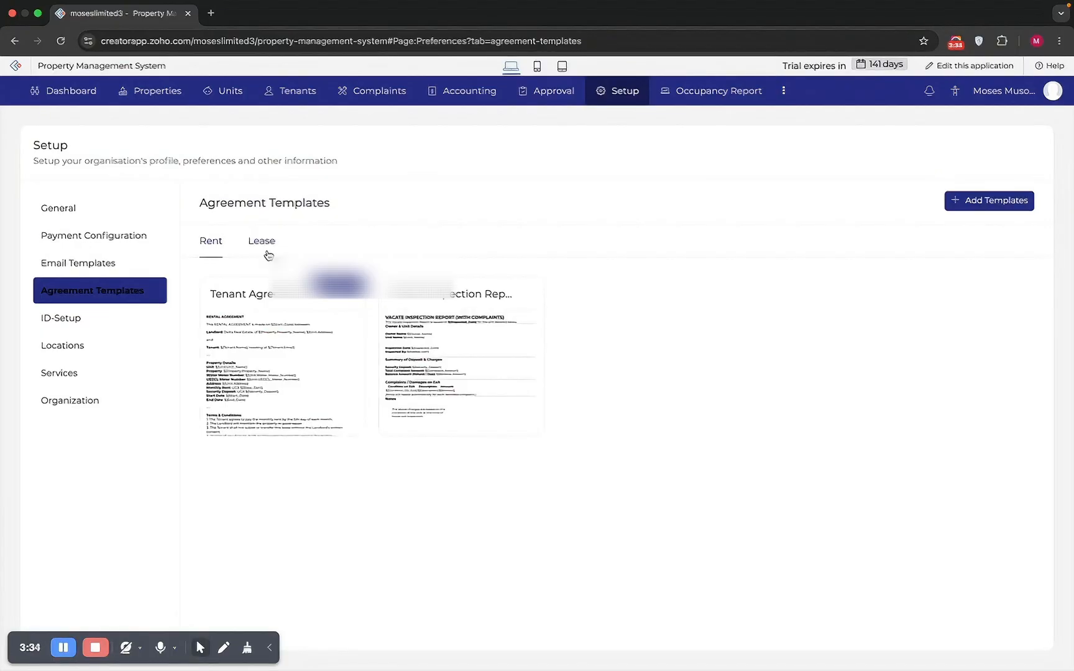
pyautogui.moveTo(289, 331)
# Step: Look through the remaining preference sections in order, from ID Setup through Locations and Services to Organization
pyautogui.click(97, 320)
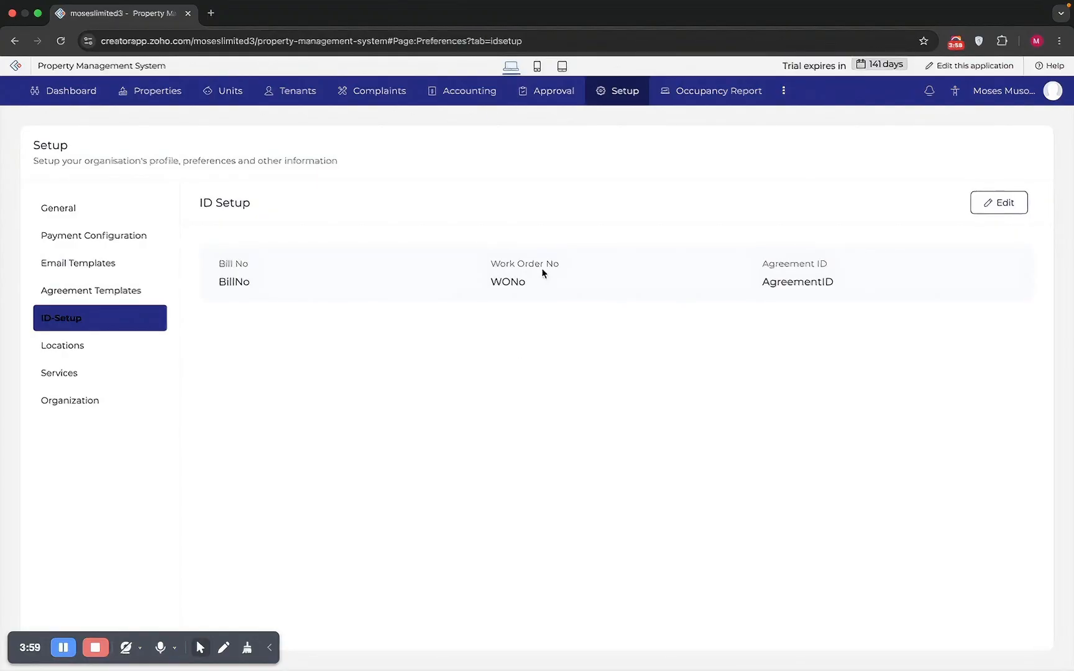
pyautogui.click(60, 347)
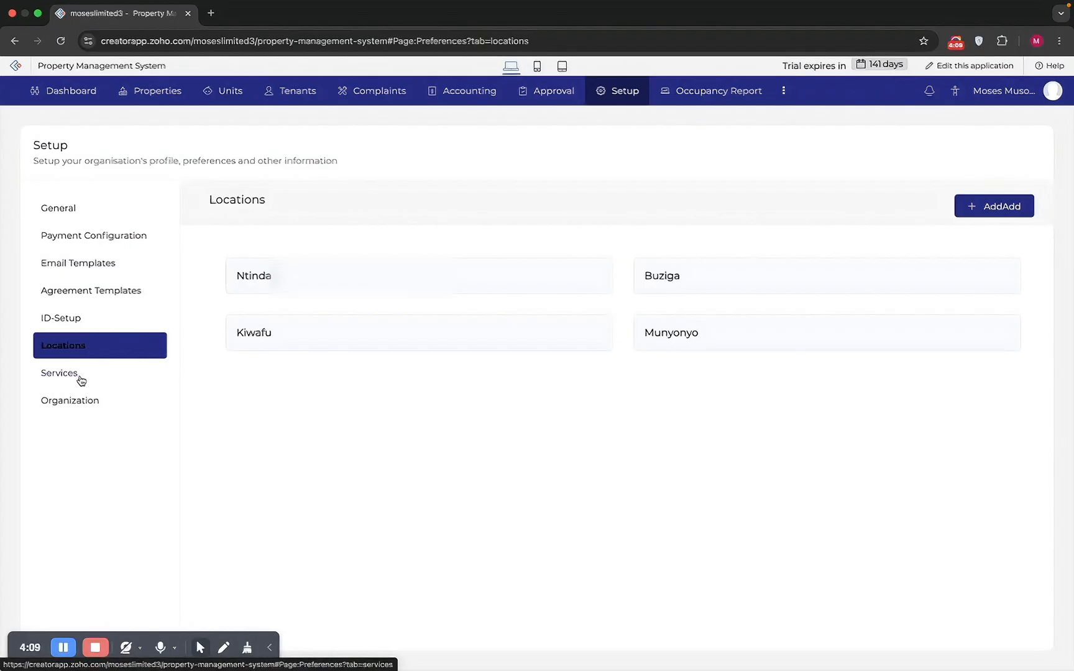
pyautogui.click(80, 378)
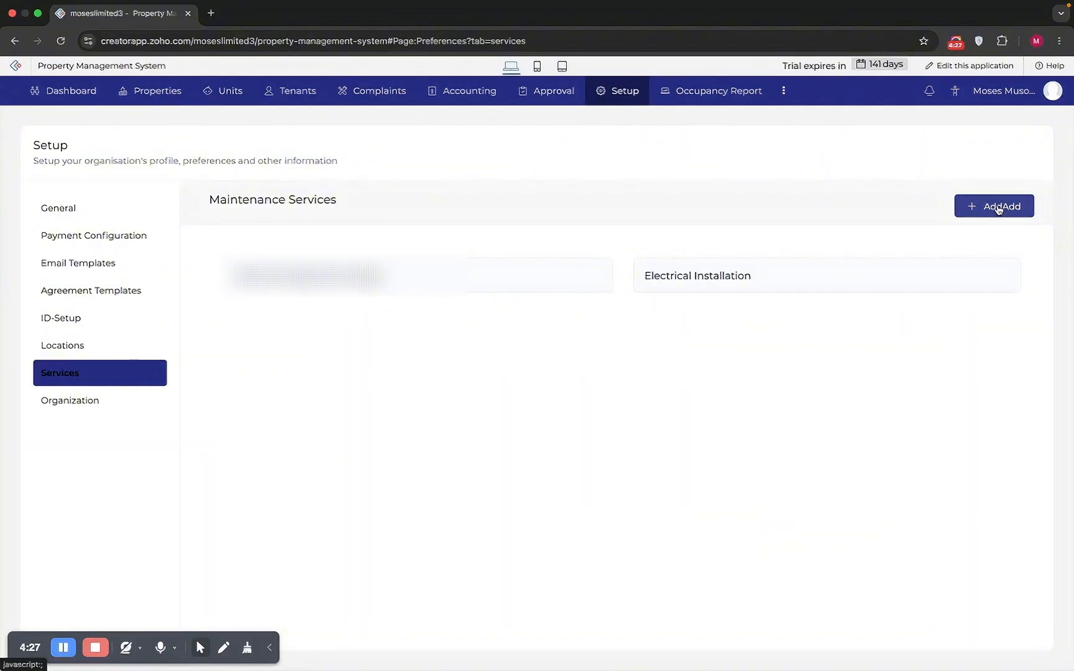
pyautogui.click(70, 400)
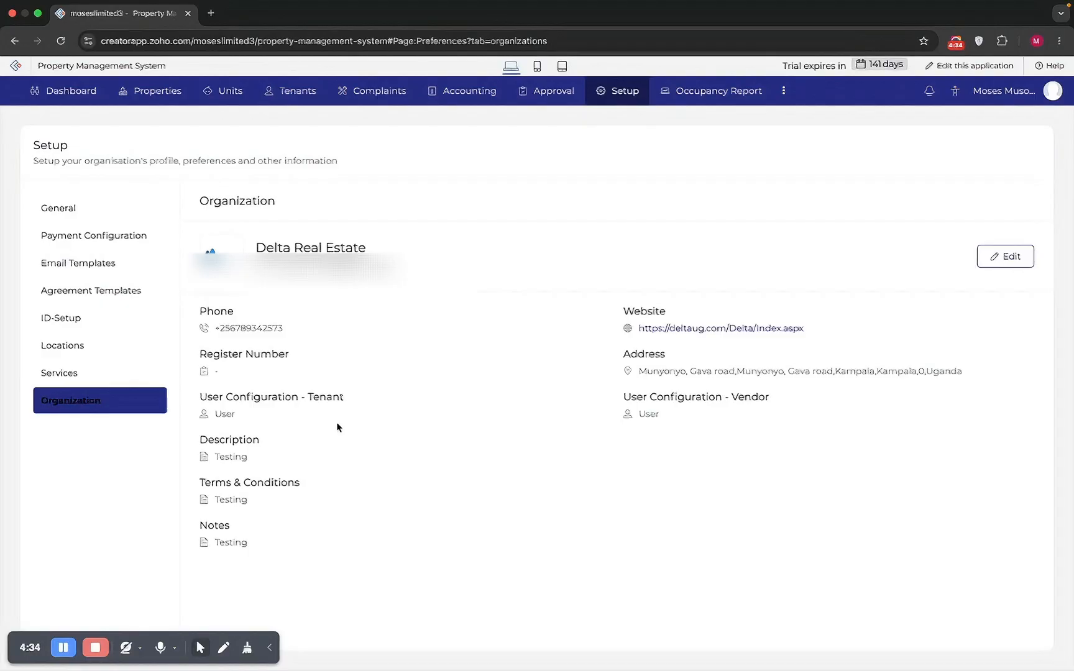
# Step: View the Users page and the Vendors list in the setup area
pyautogui.click(618, 92)
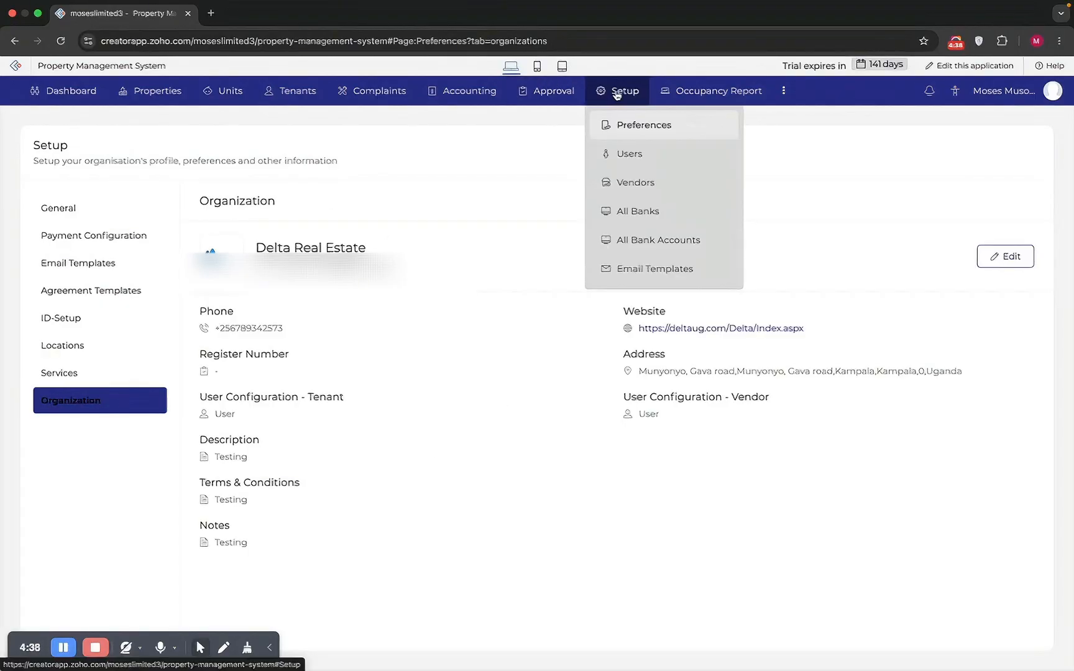
pyautogui.click(635, 152)
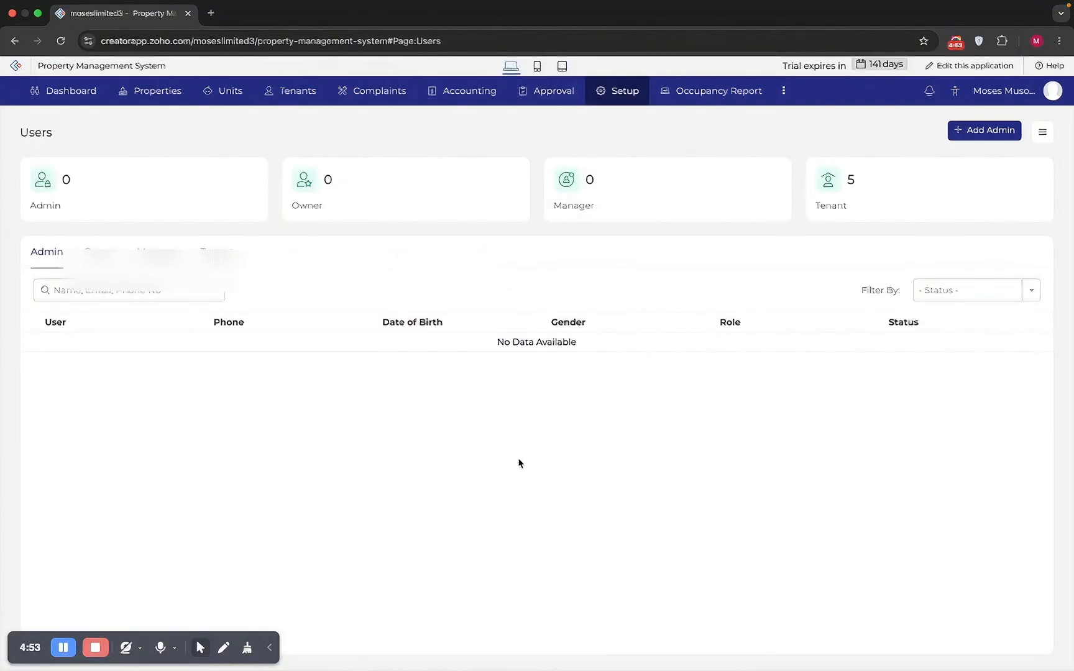
pyautogui.moveTo(621, 102)
pyautogui.click(635, 182)
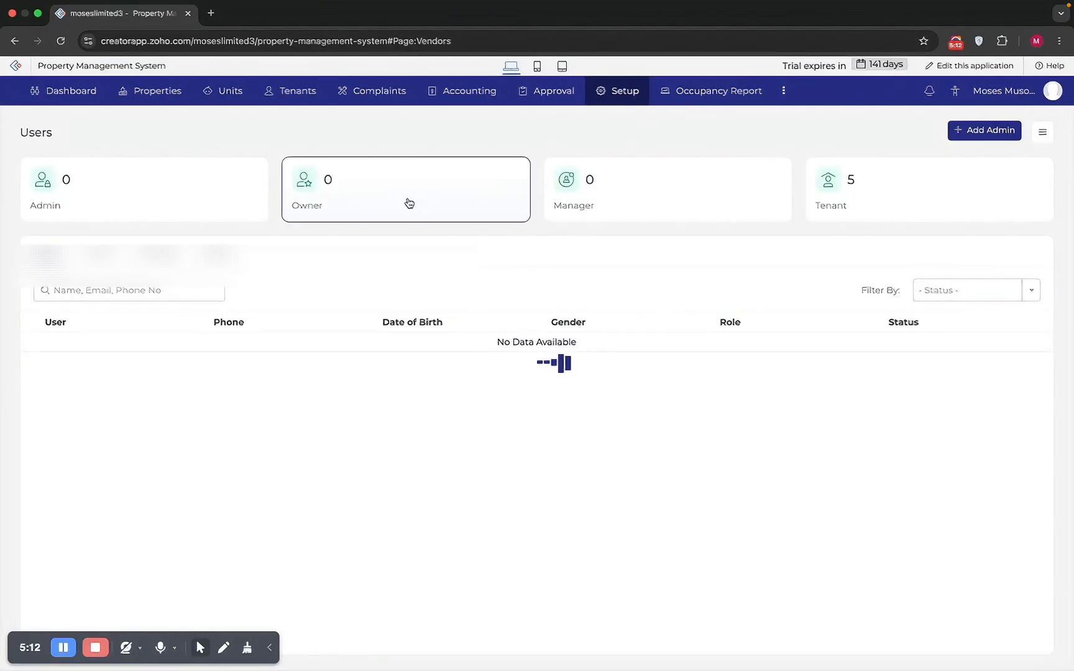
pyautogui.moveTo(627, 109)
pyautogui.click(640, 161)
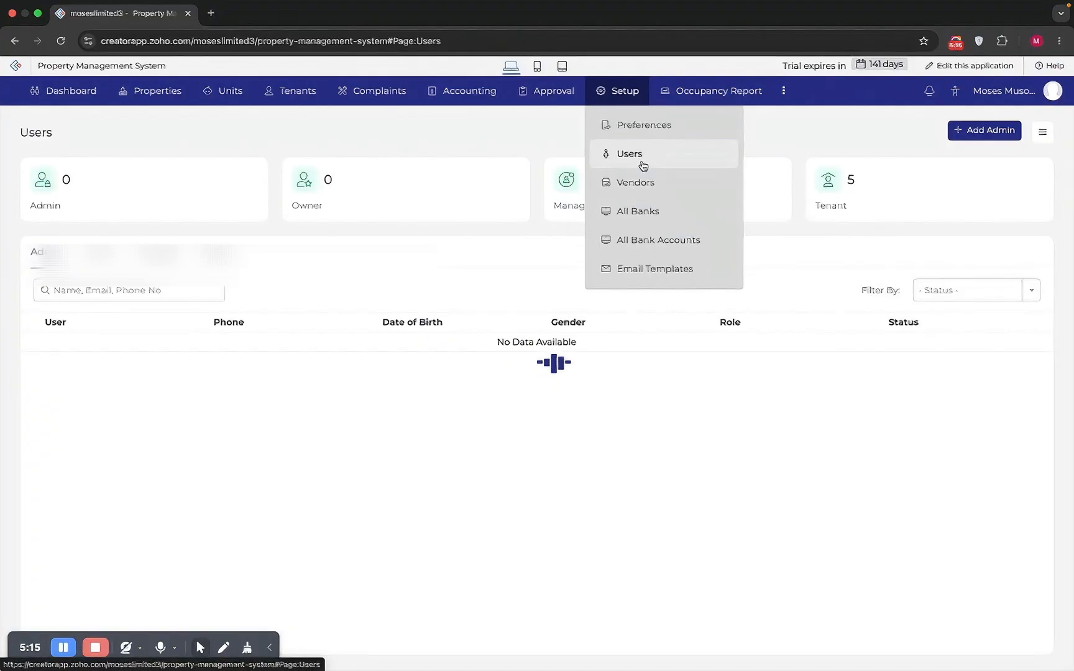
pyautogui.click(642, 189)
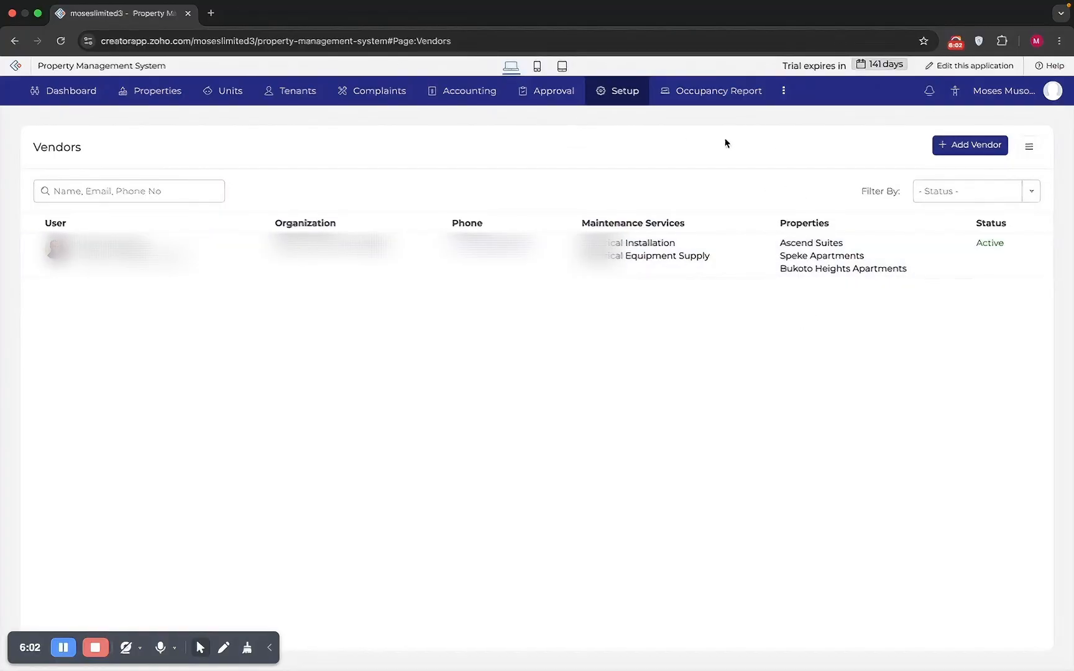
# Step: View the All Bank Accounts and All Banks reports in the setup area
pyautogui.moveTo(625, 93)
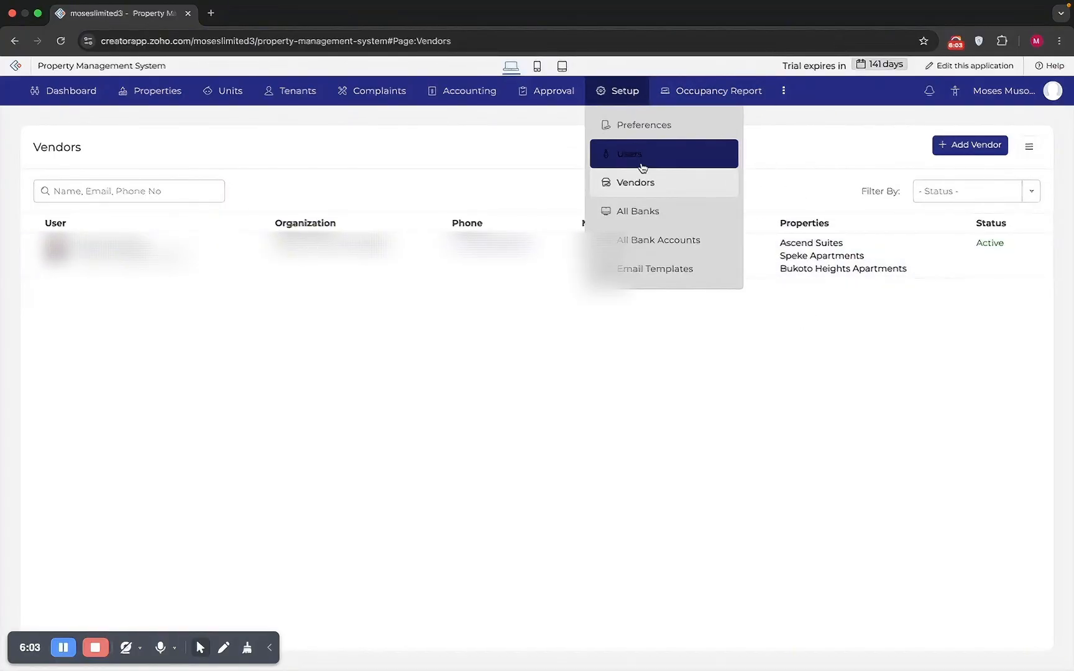
pyautogui.click(636, 213)
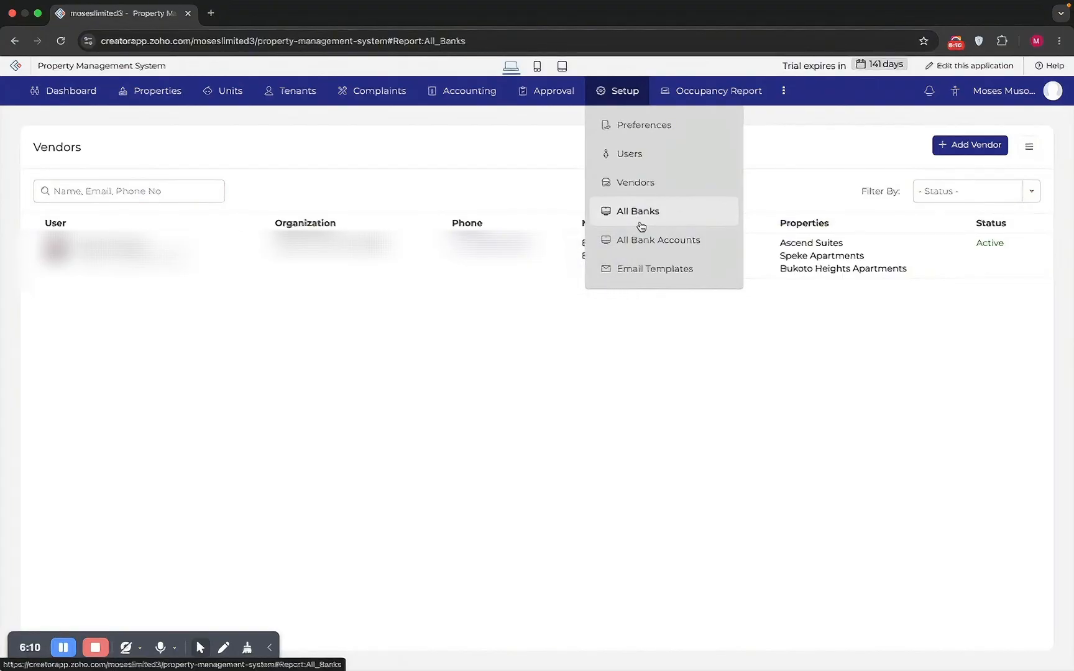
pyautogui.click(654, 253)
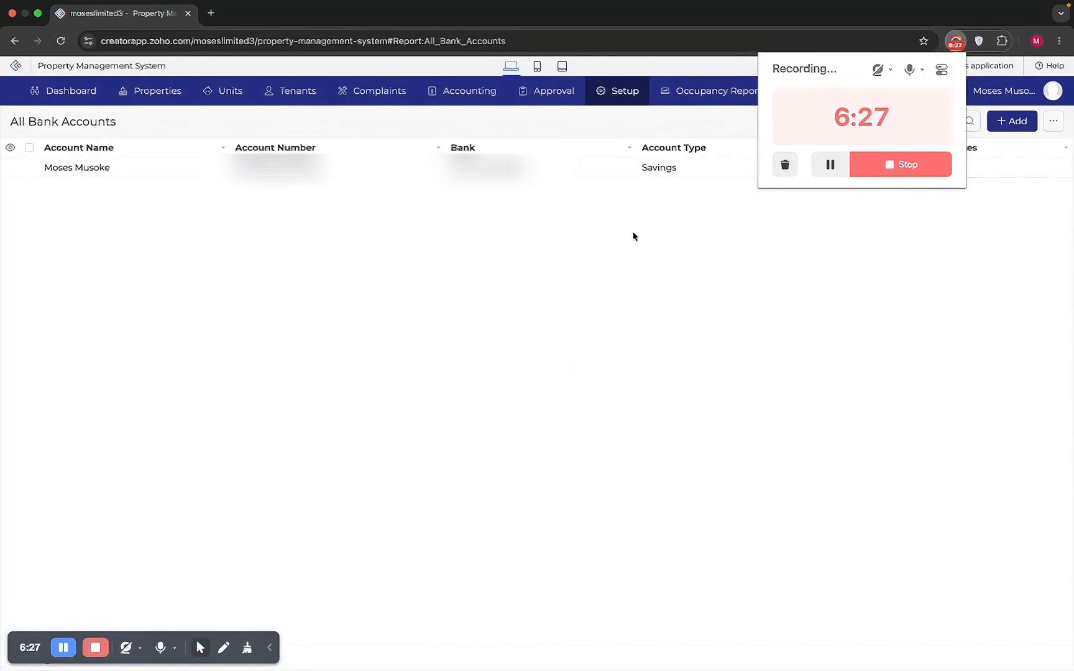
pyautogui.click(733, 311)
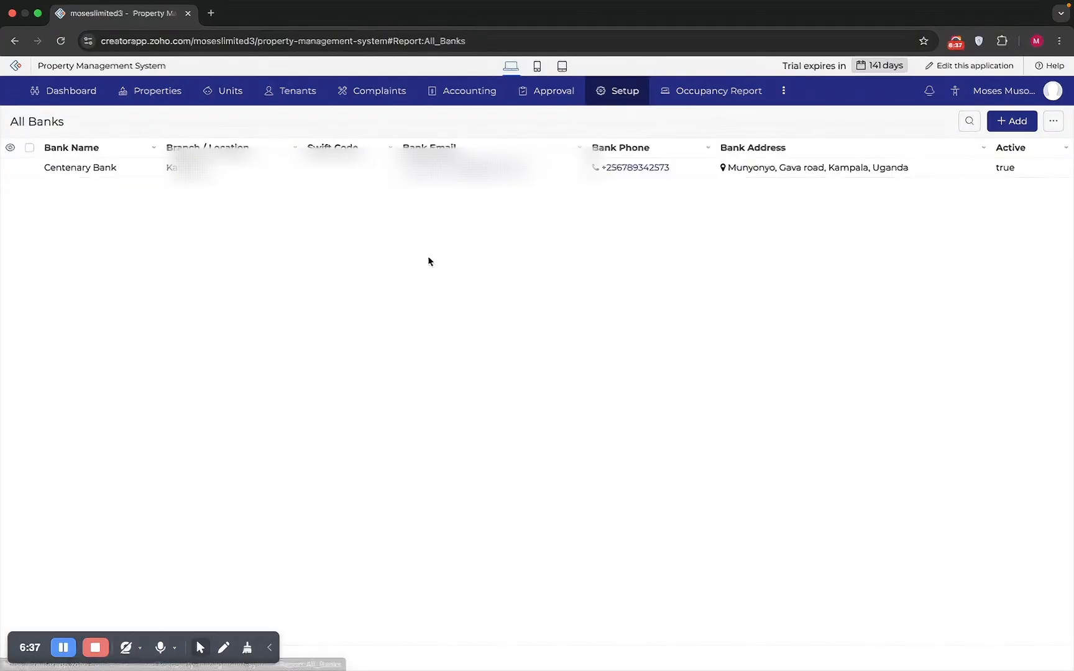
pyautogui.moveTo(626, 91)
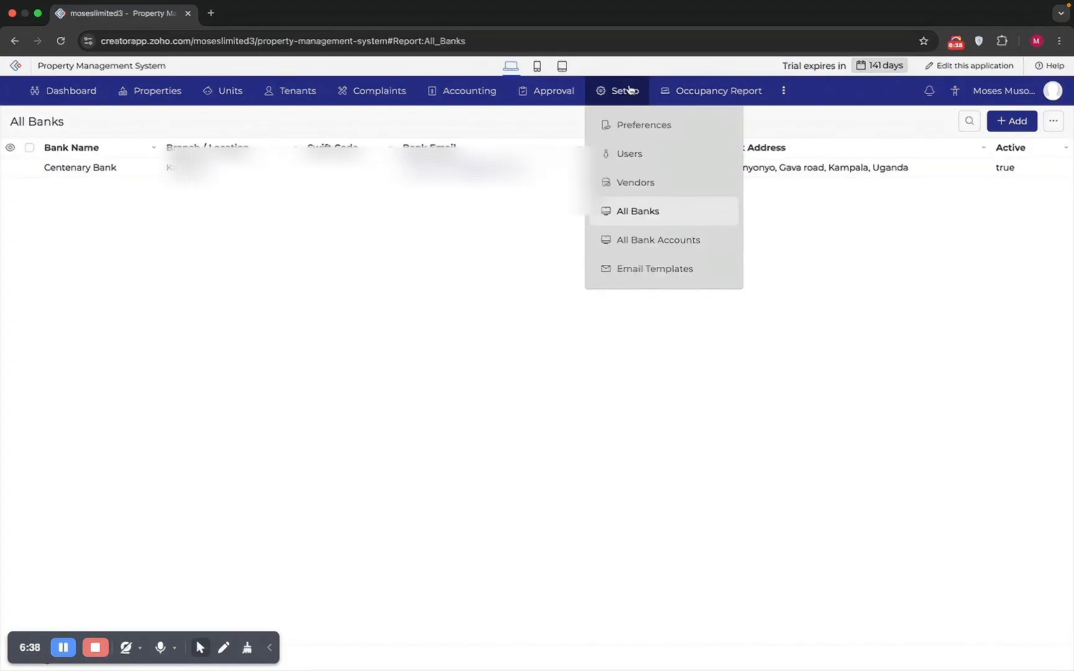
# Step: Review the All Bank Accounts report, the email templates and the general preferences in the setup area
pyautogui.click(657, 246)
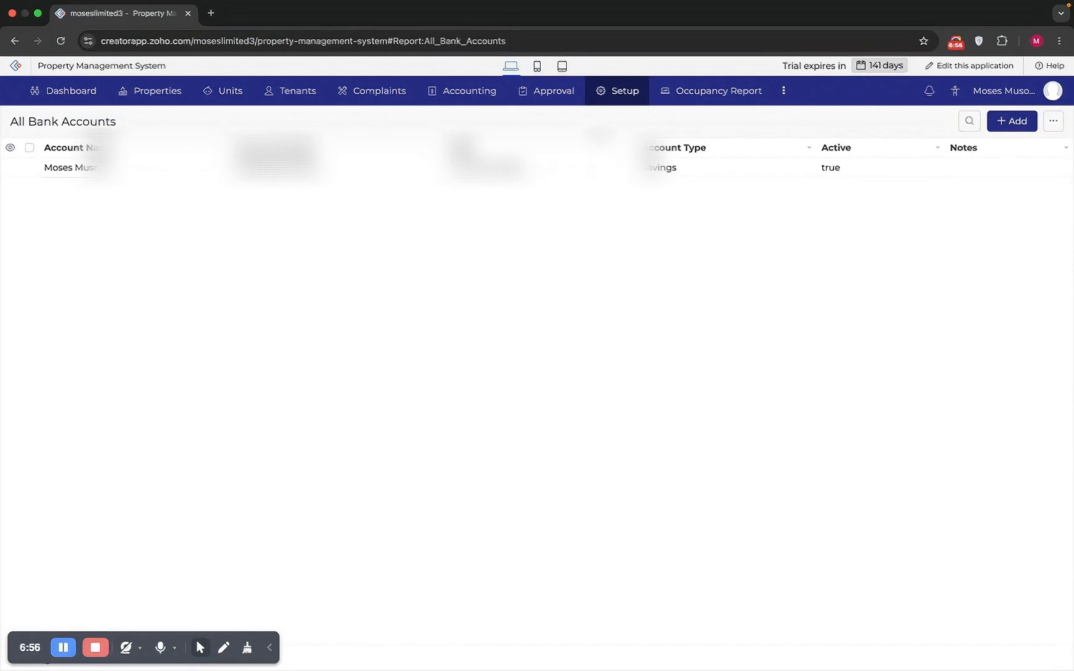
pyautogui.click(631, 272)
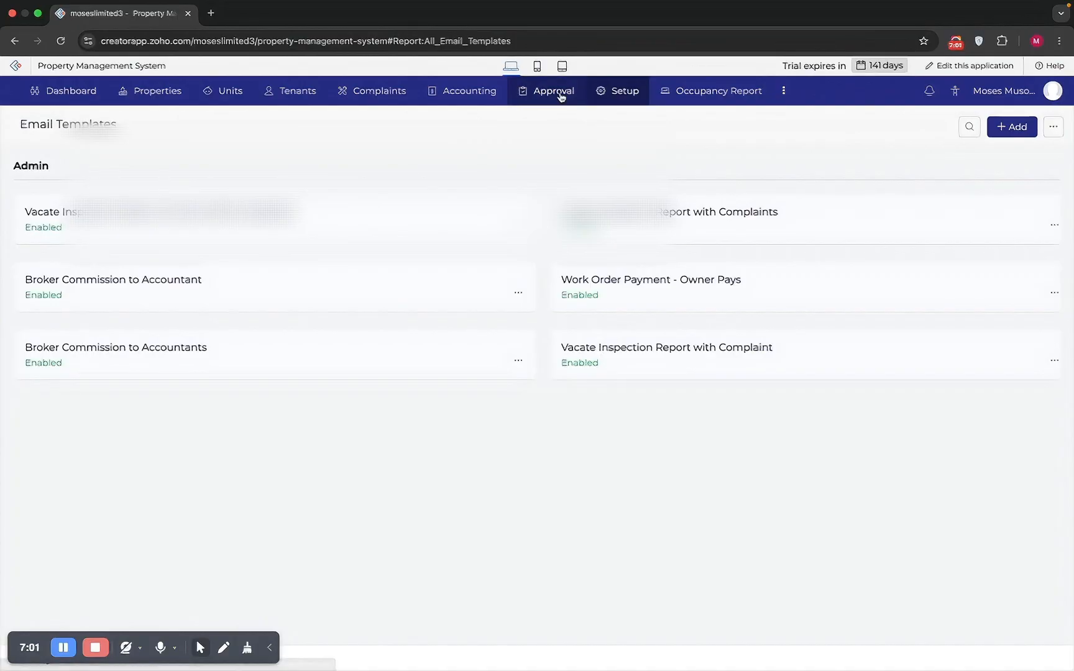
pyautogui.moveTo(618, 93)
pyautogui.click(628, 121)
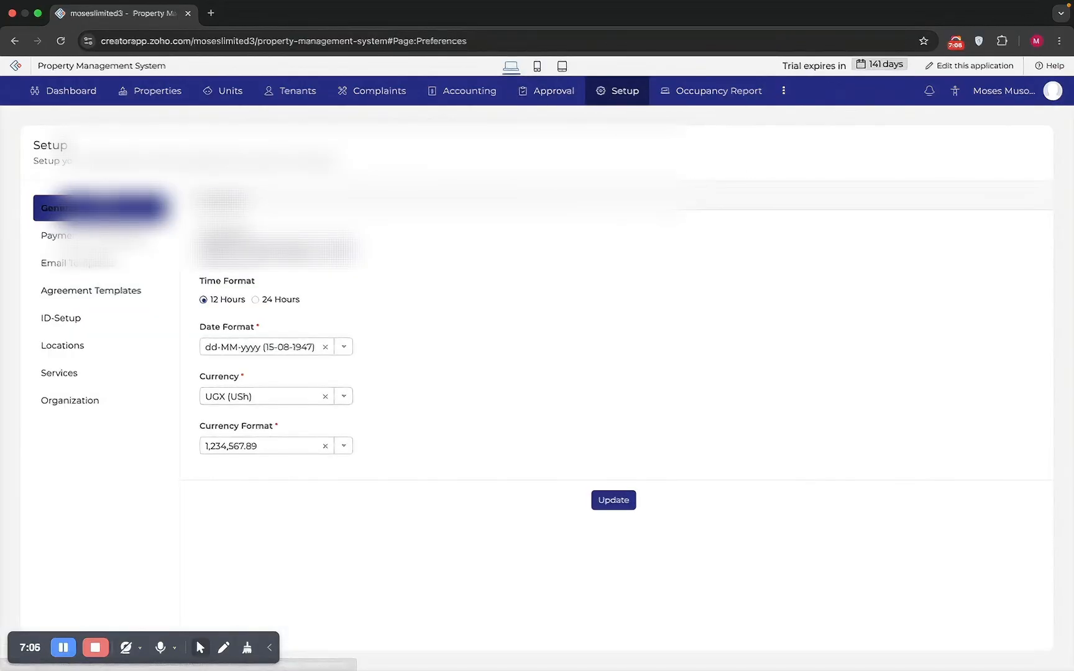
# Step: View the dashboard and the Properties list, and look over the blank Add Property form before closing it
pyautogui.click(72, 98)
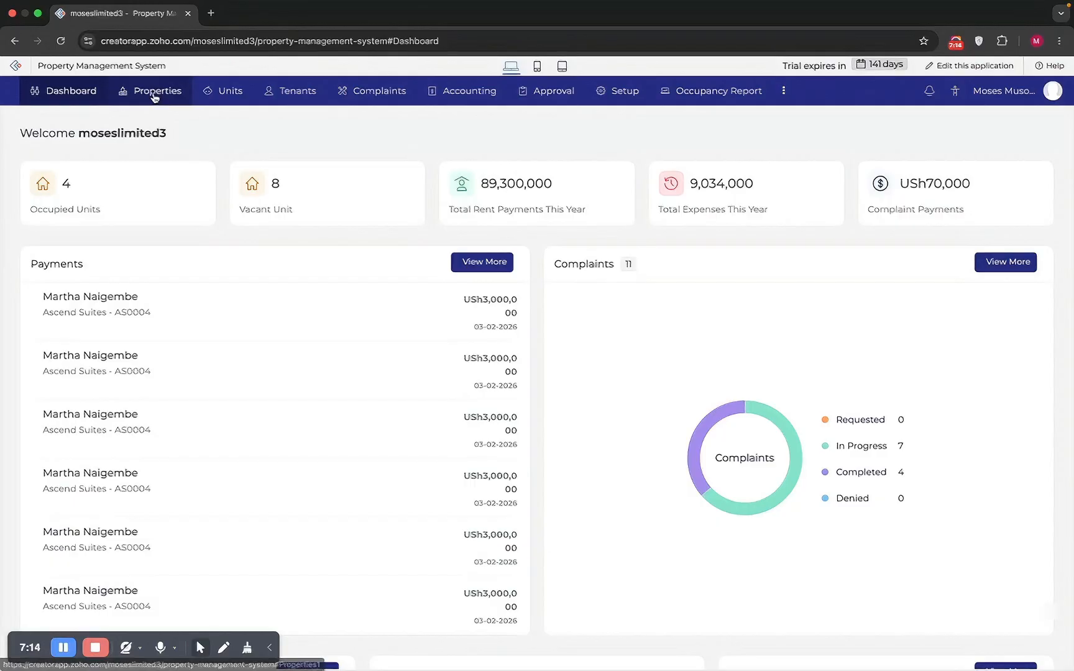
pyautogui.click(153, 95)
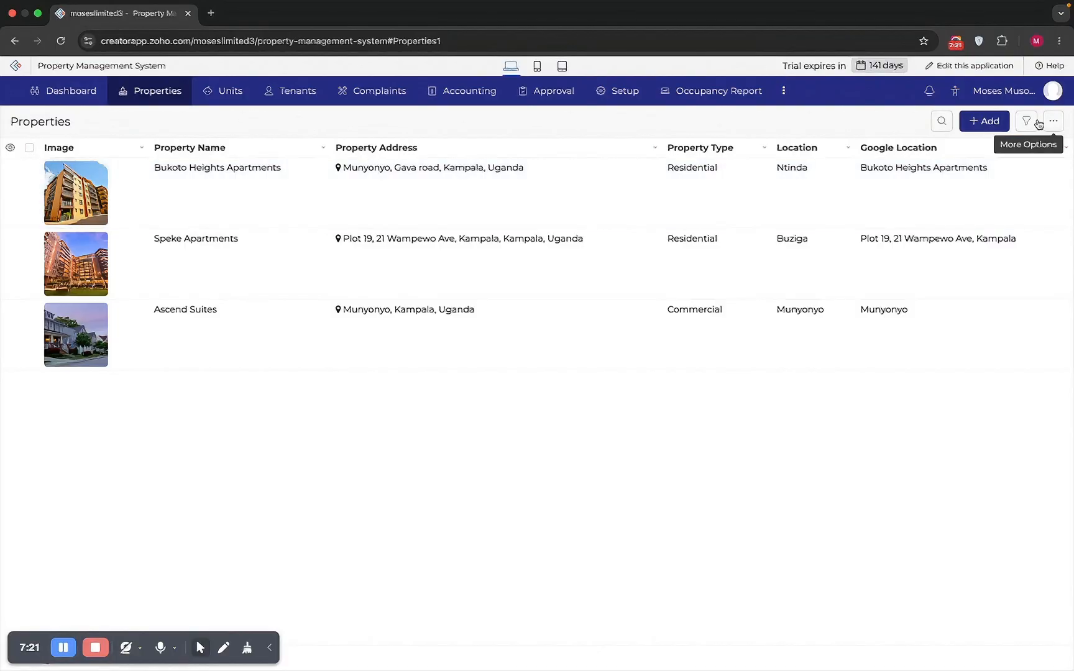
pyautogui.click(979, 127)
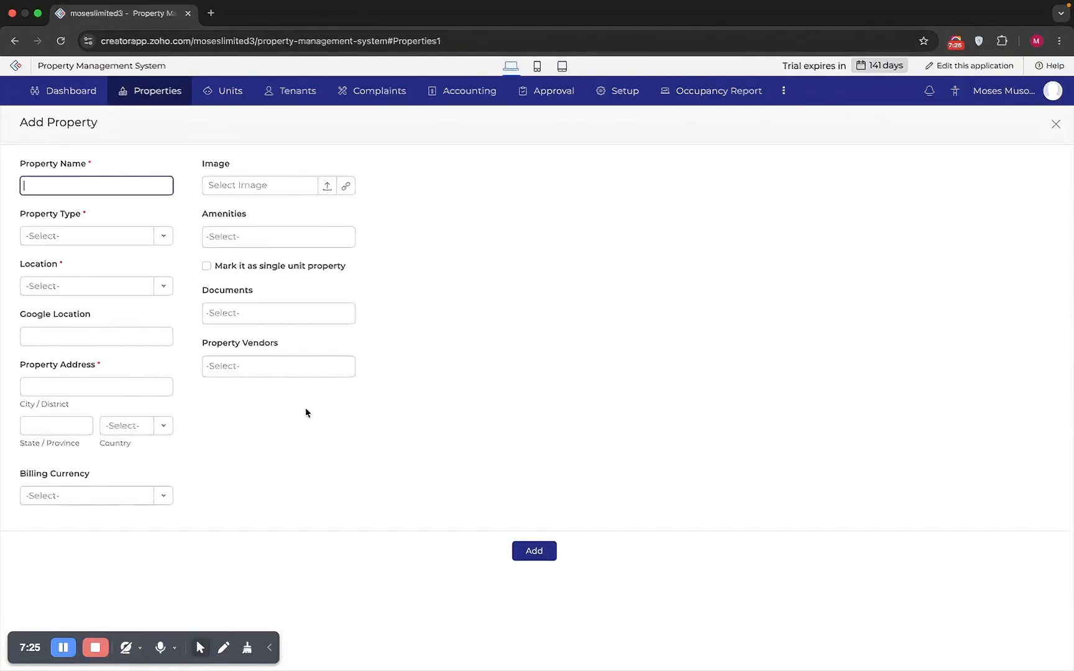
pyautogui.click(1055, 125)
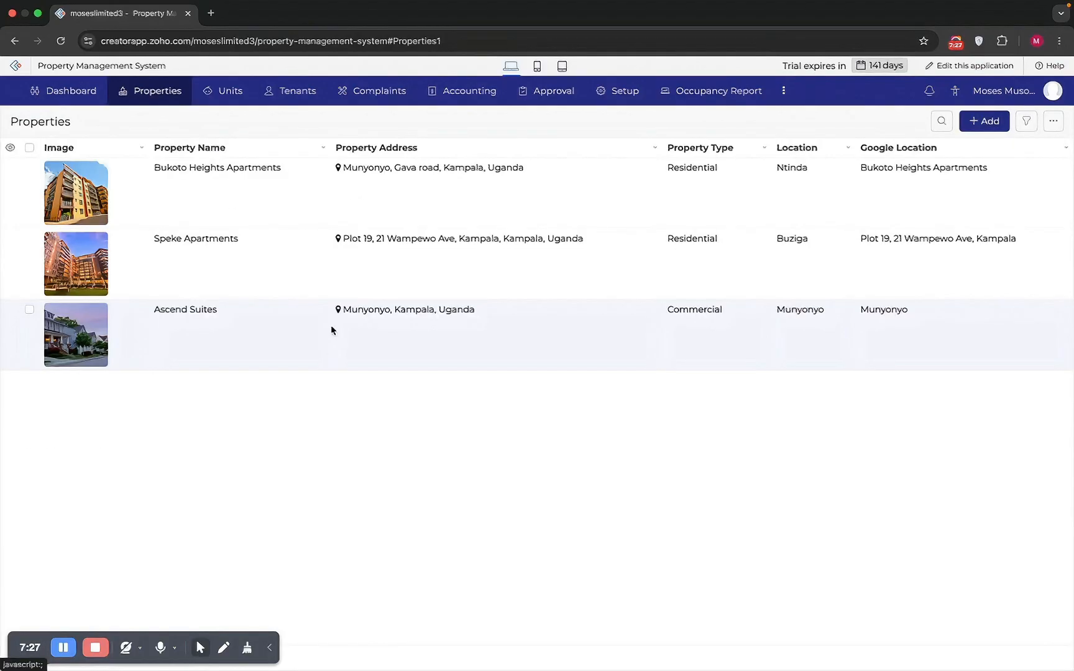
# Step: Review the vendors, documents and units of the Bukoto Heights Apartments property and return to the Properties list
pyautogui.click(274, 199)
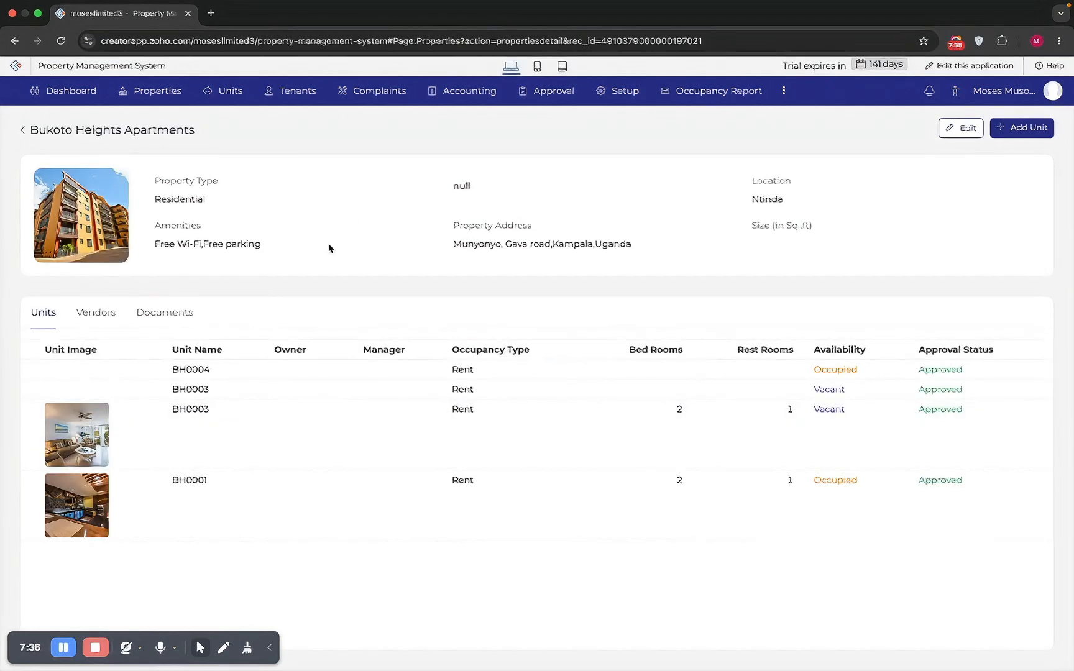
pyautogui.click(92, 325)
pyautogui.click(164, 321)
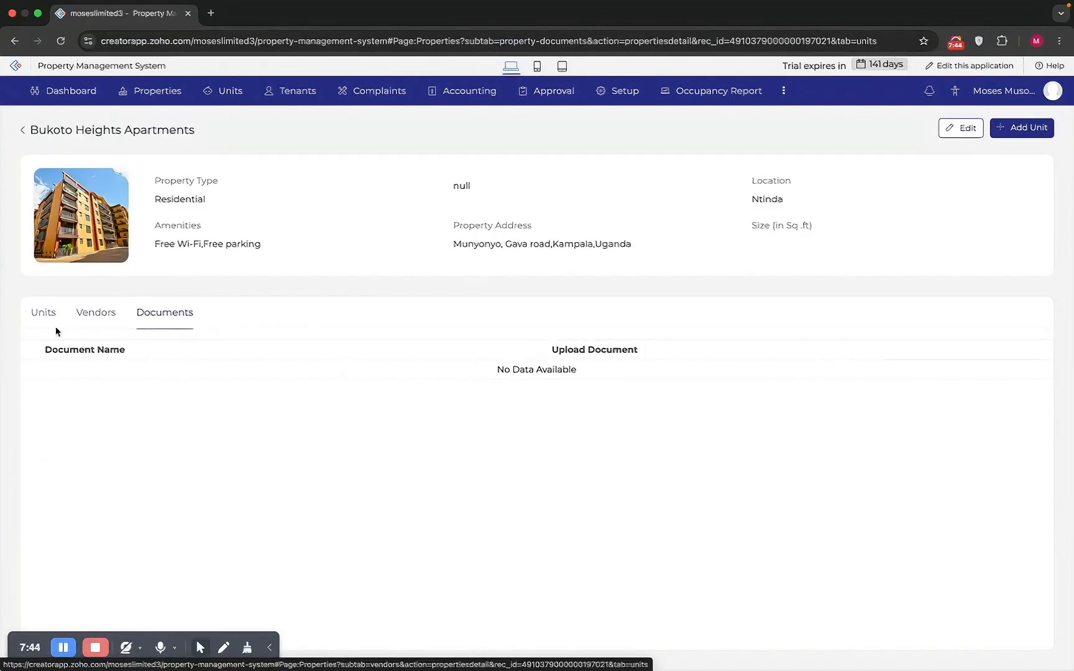
pyautogui.click(41, 317)
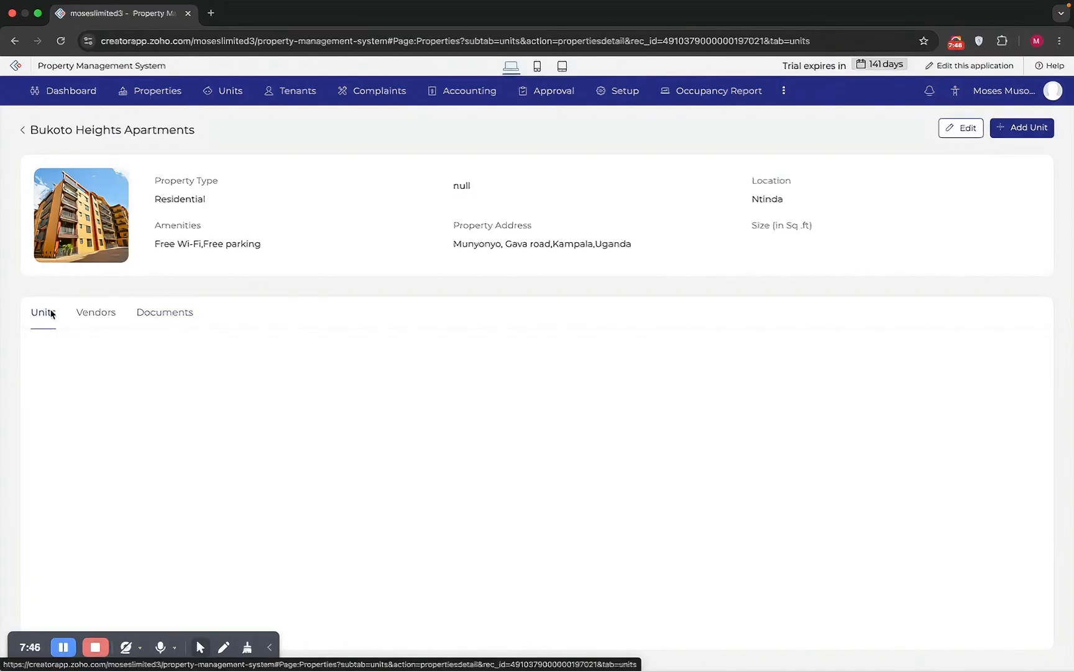
pyautogui.click(158, 91)
# Step: View the Units list and look over the Add Unit form with Bukoto Heights Apartments as the property, closing it unsaved
pyautogui.click(223, 100)
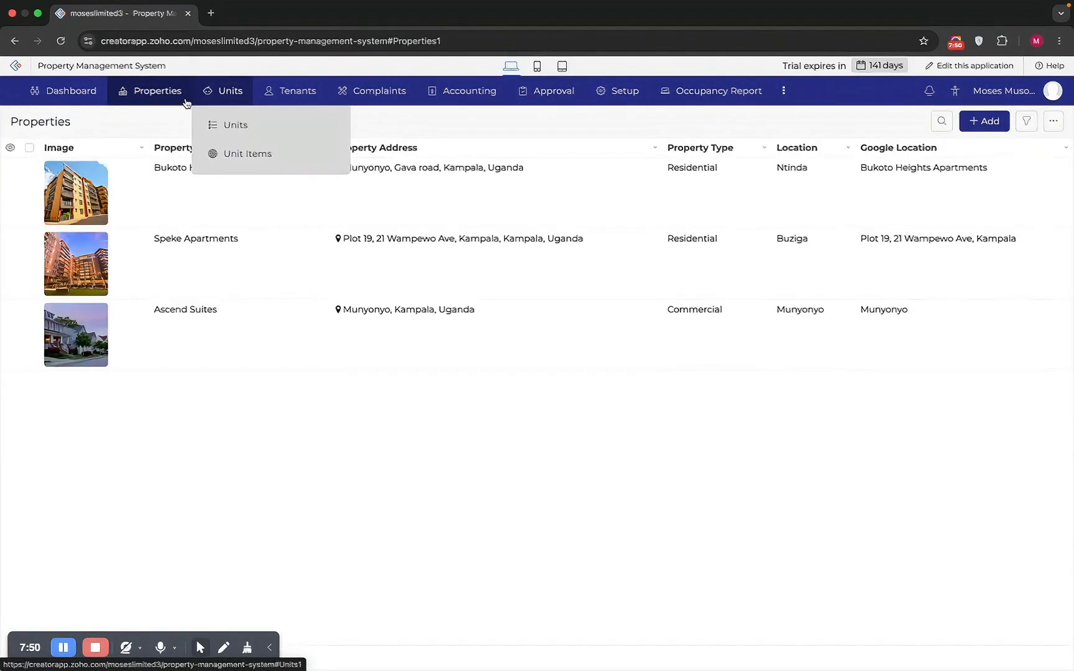
pyautogui.click(232, 125)
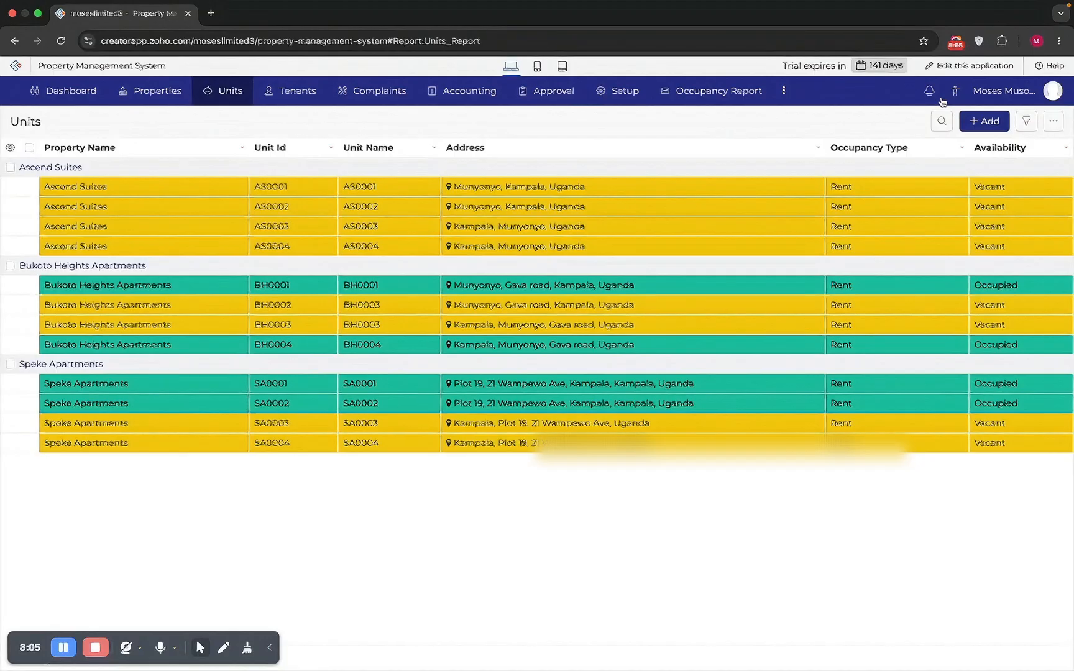
pyautogui.click(983, 120)
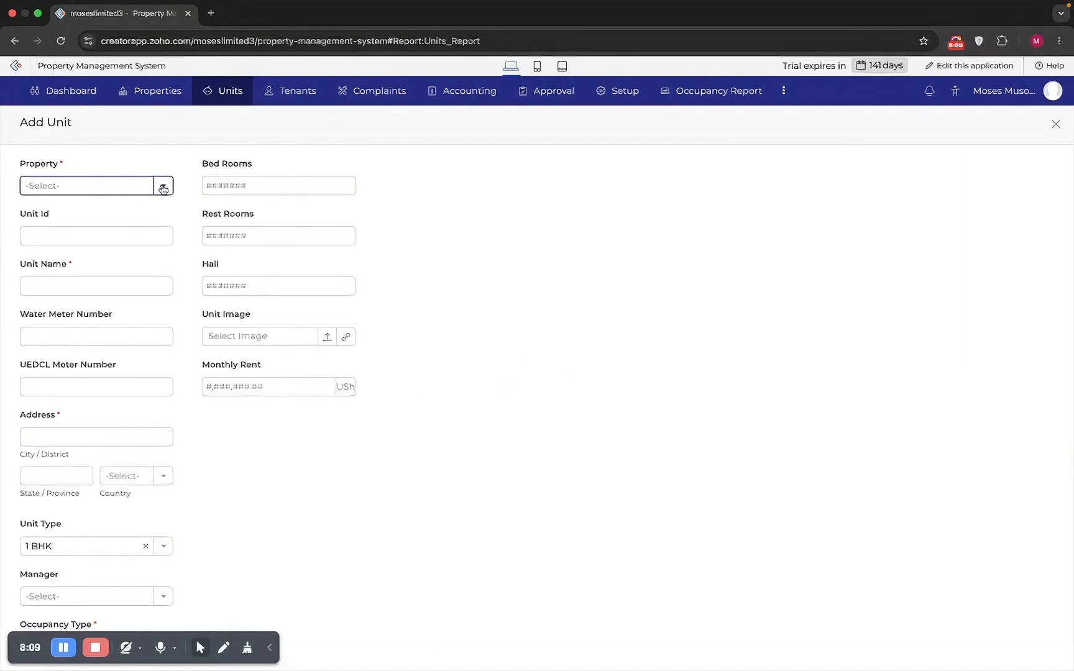
pyautogui.click(122, 187)
pyautogui.click(75, 233)
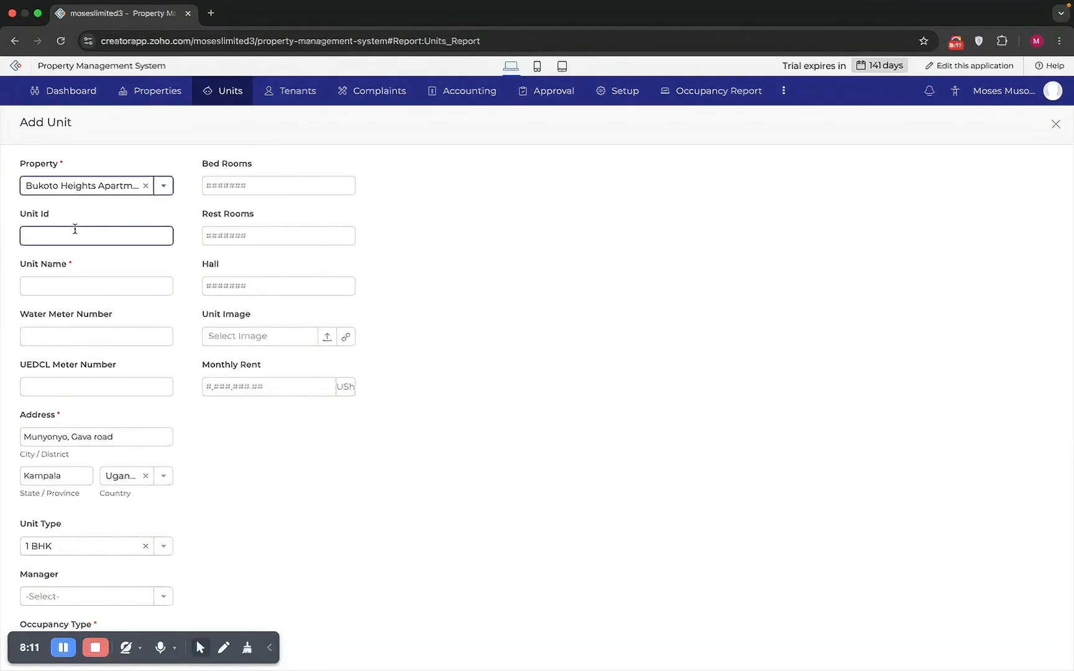
pyautogui.scroll(-5, 124, 549)
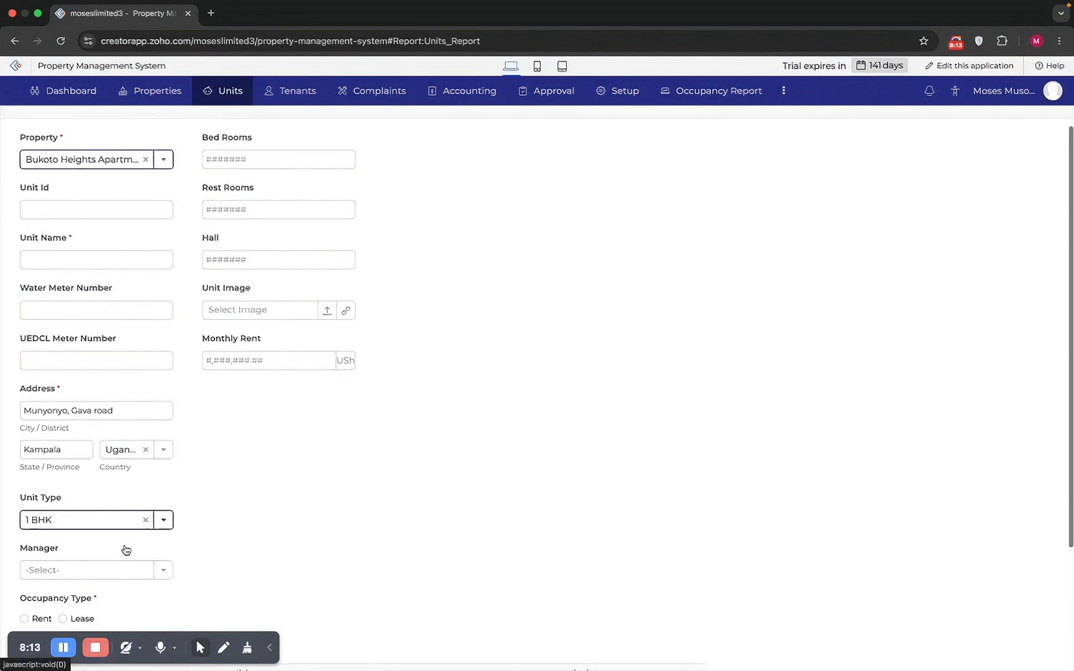
pyautogui.scroll(5, 235, 381)
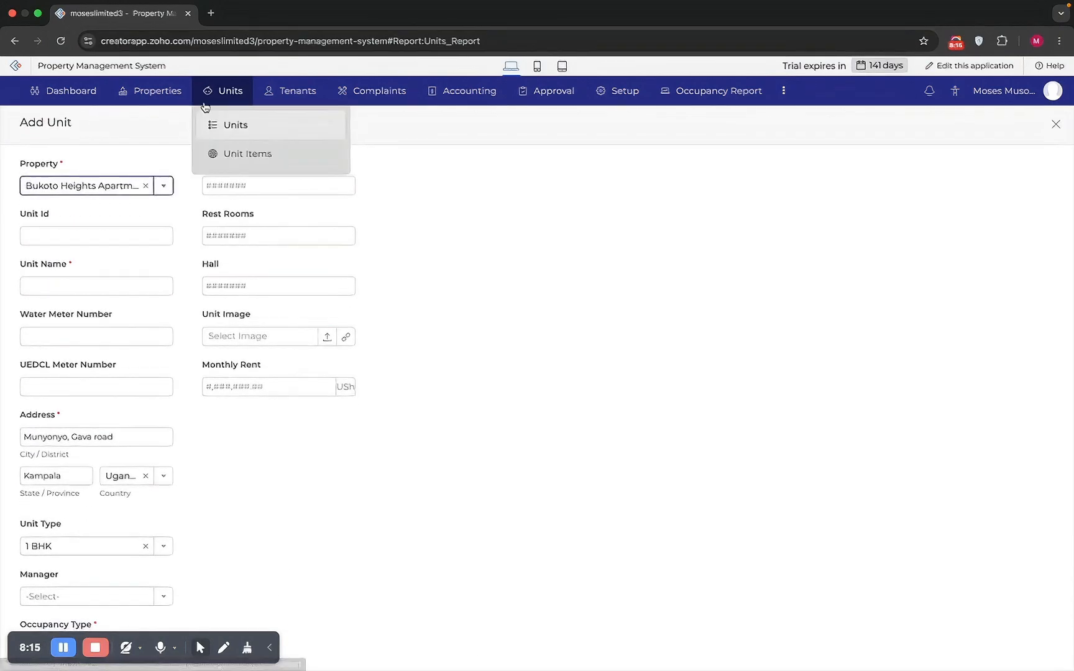
pyautogui.click(1055, 125)
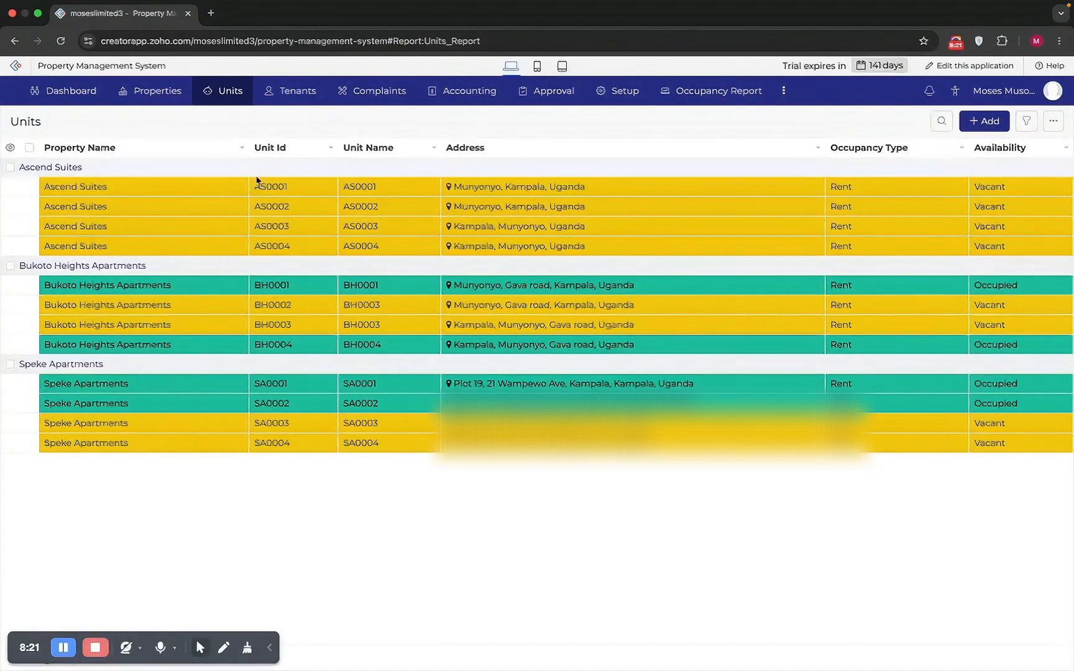
# Step: Review the details of unit AS0001 in Ascend Suites, and view the Unit Items list
pyautogui.click(215, 194)
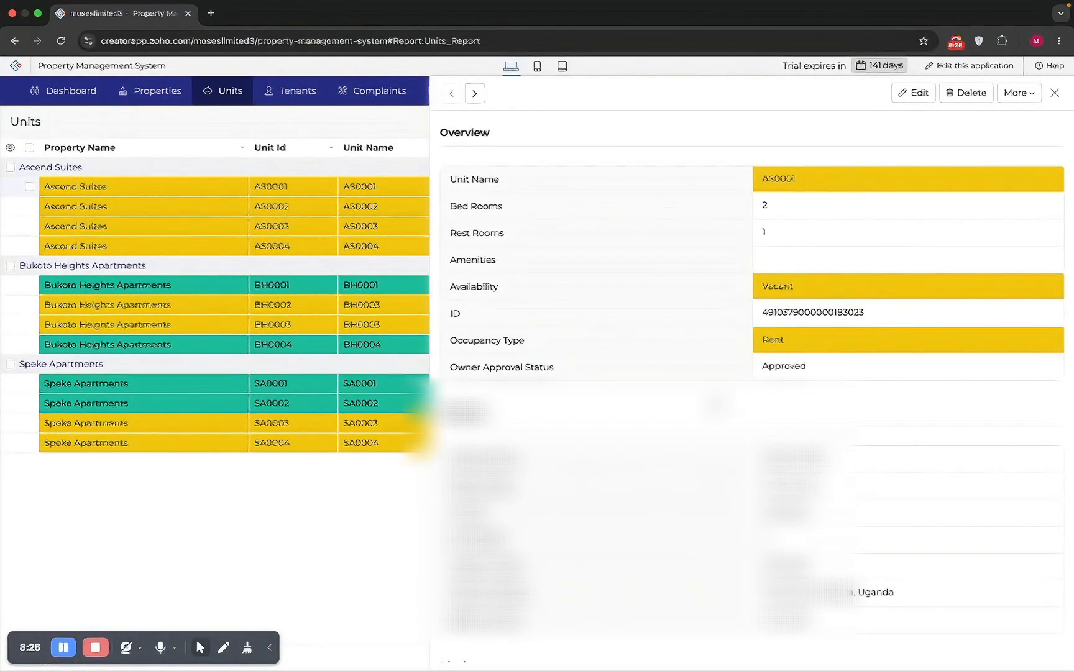
pyautogui.scroll(-2, 714, 404)
pyautogui.scroll(3, 752, 311)
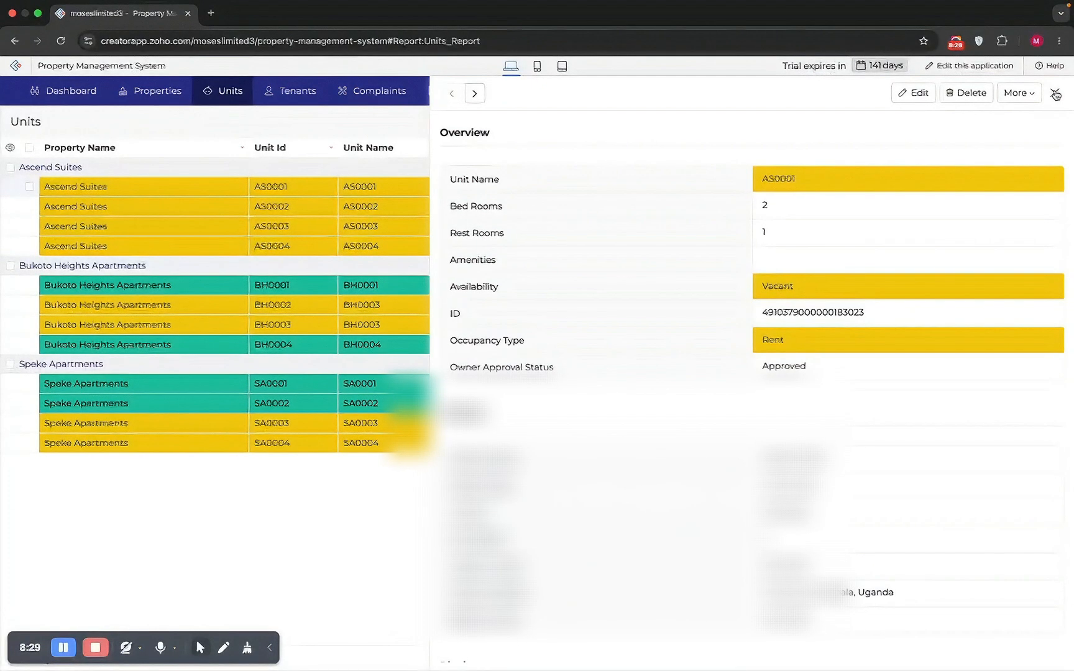
pyautogui.click(1054, 92)
pyautogui.click(281, 103)
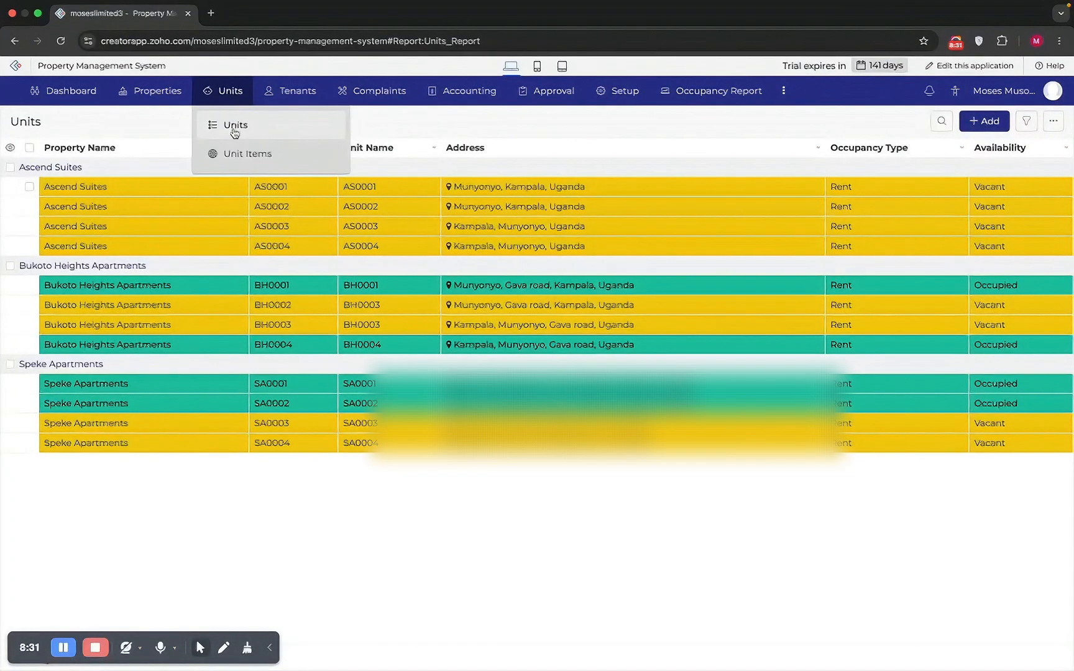
pyautogui.click(254, 156)
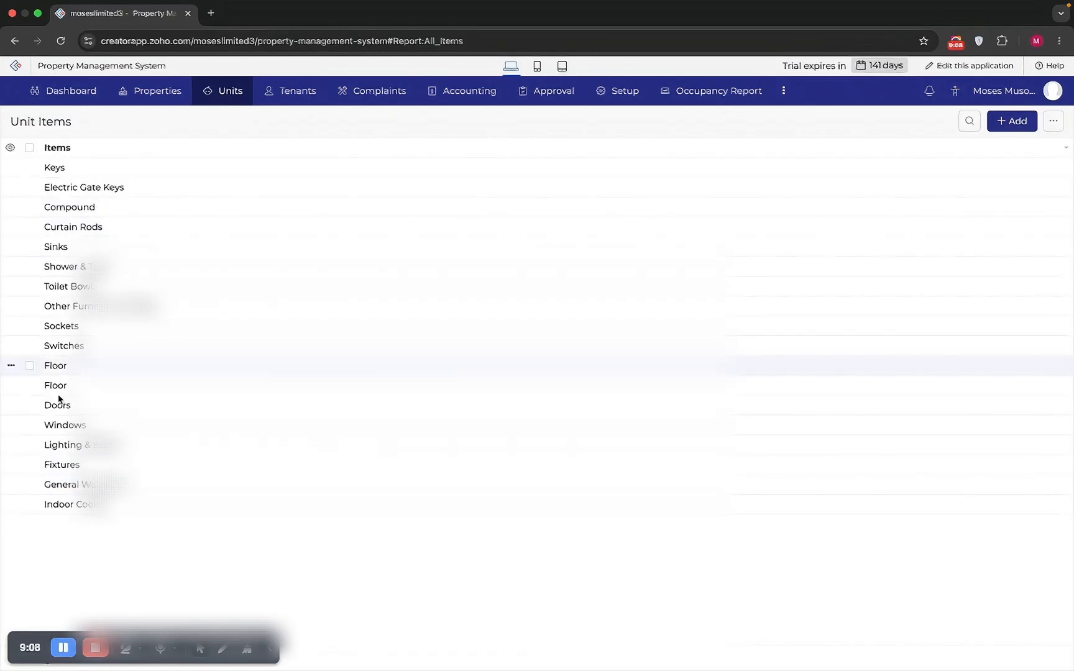
# Step: View the Tenants page and look over the blank Add Tenant form before closing it
pyautogui.moveTo(290, 94)
pyautogui.click(322, 130)
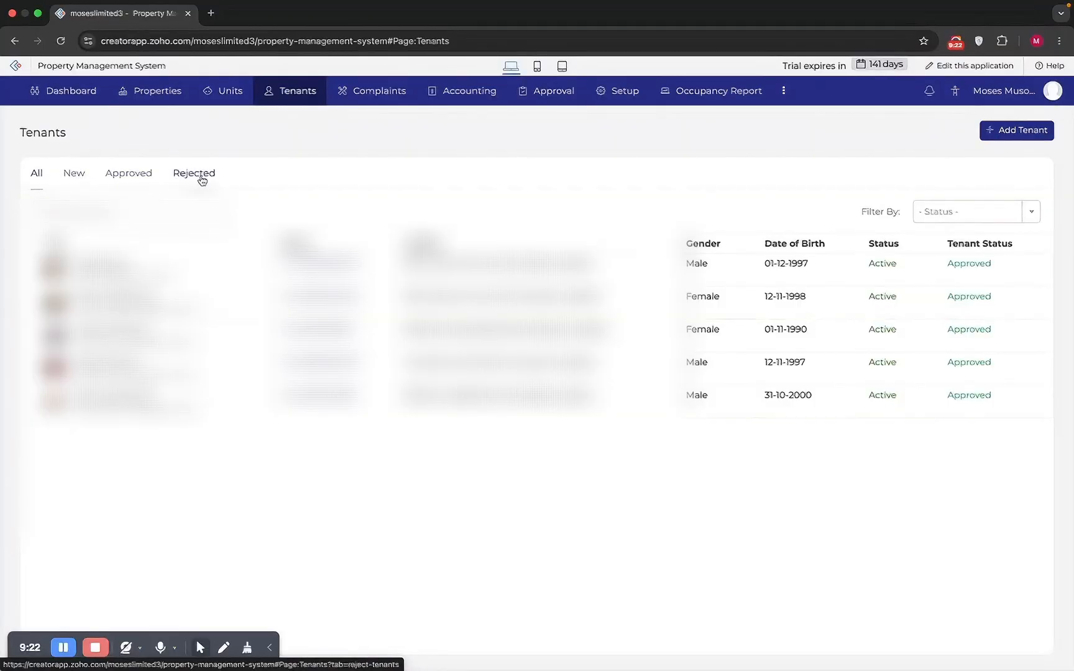
pyautogui.click(999, 141)
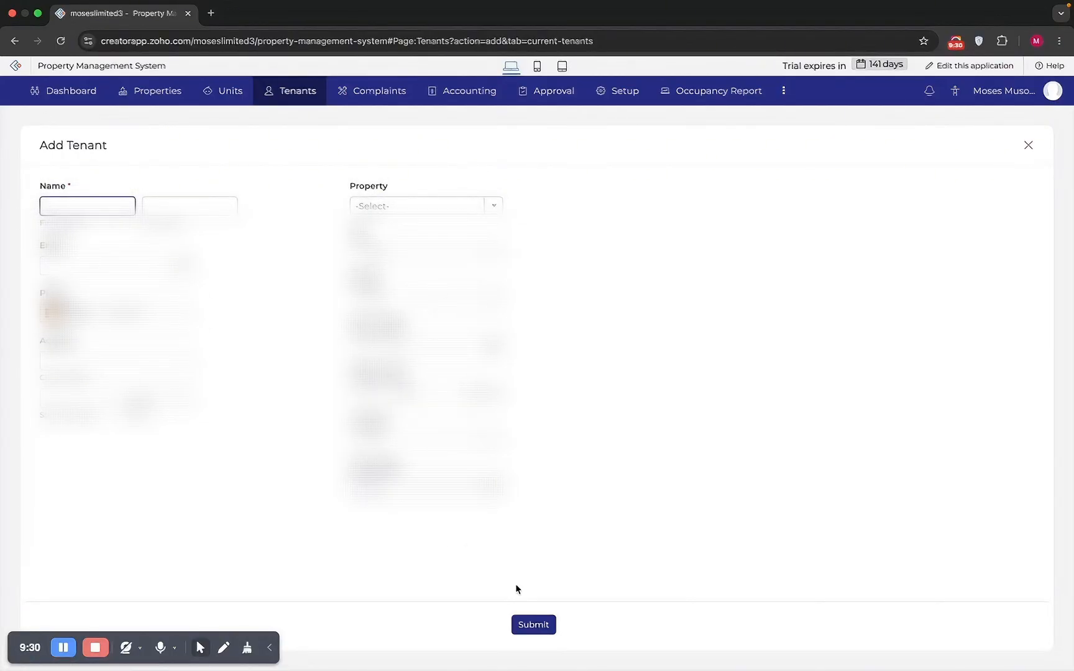
pyautogui.click(1030, 146)
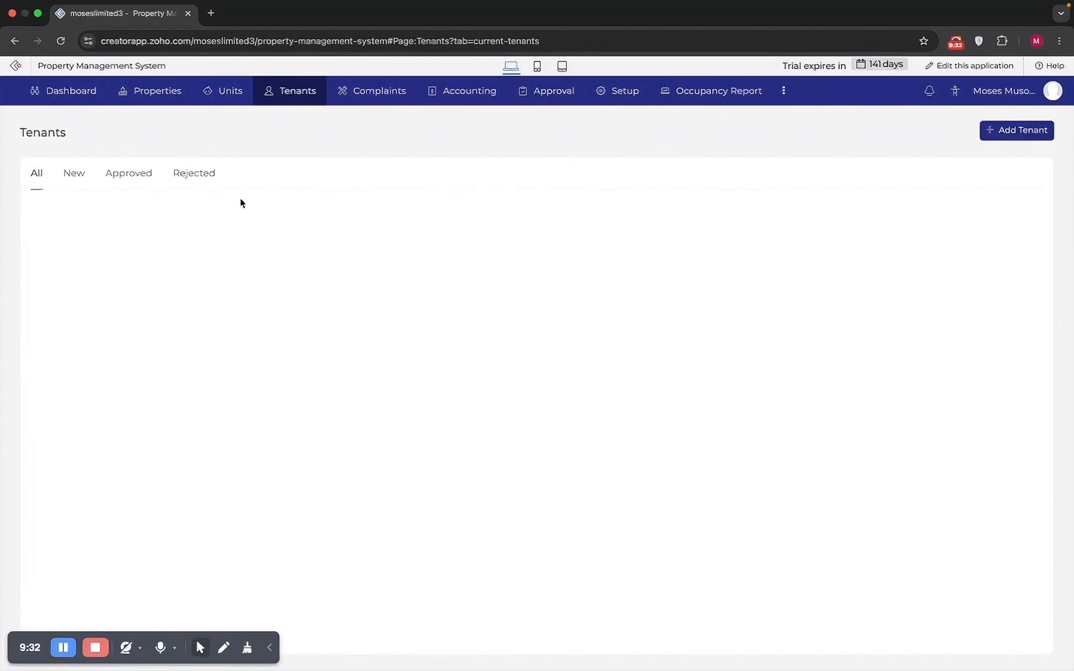
# Step: View the renewal, rejected and complete lists of agreements on the Rental page
pyautogui.moveTo(292, 93)
pyautogui.click(299, 152)
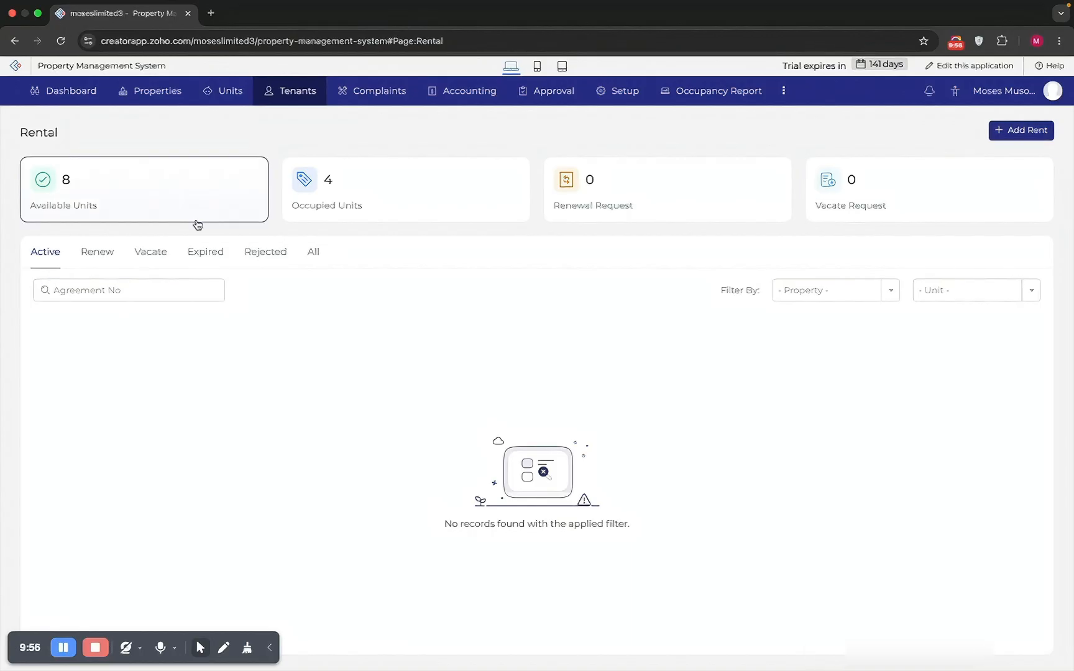
pyautogui.click(88, 257)
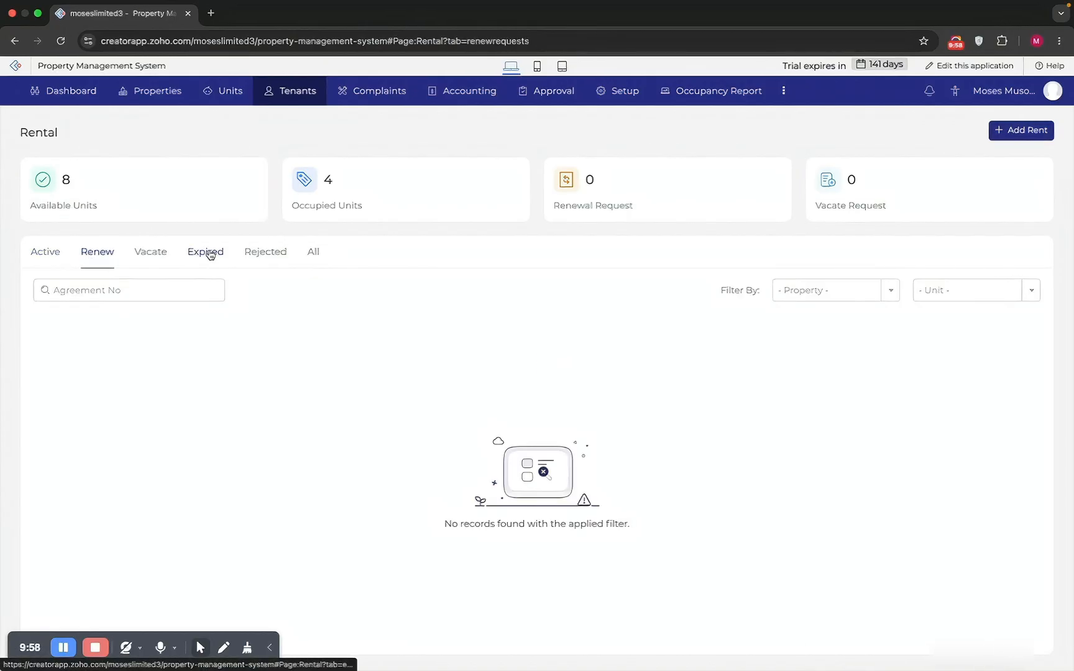
pyautogui.click(267, 254)
pyautogui.click(311, 260)
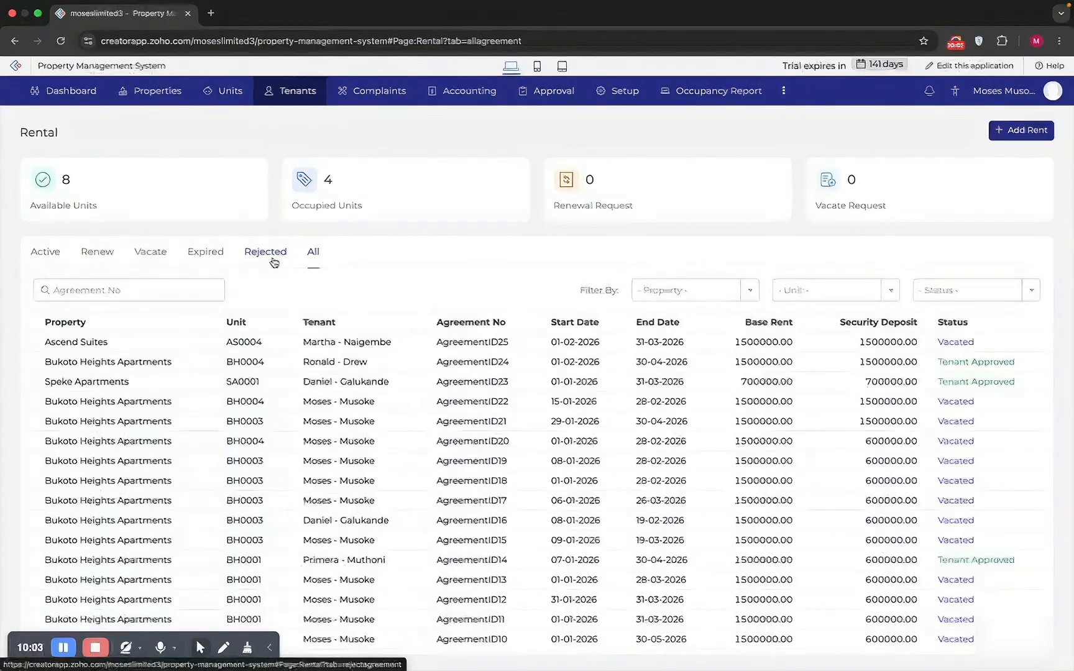
pyautogui.click(274, 261)
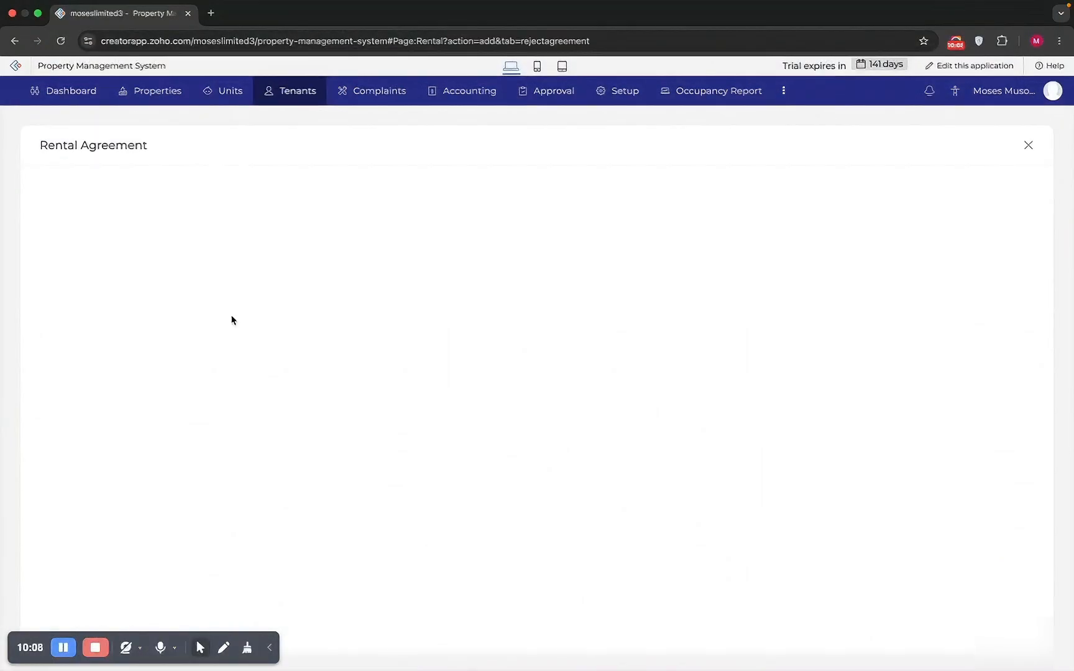
# Step: Look over the whole blank Rental Agreement form and close it without submitting
pyautogui.scroll(-10, 236, 353)
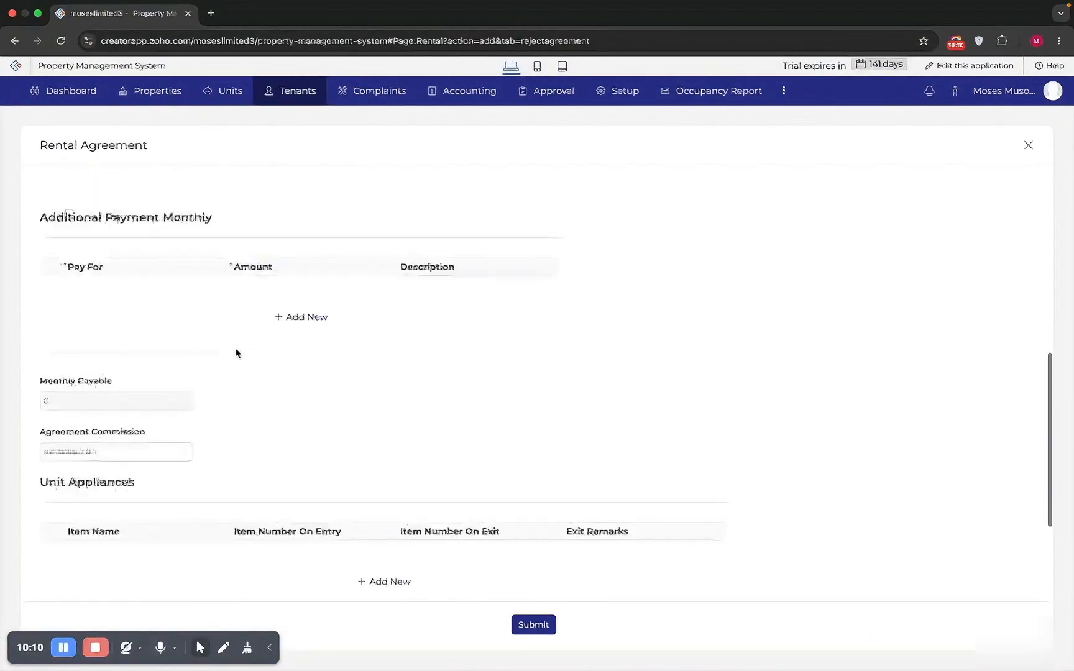
pyautogui.scroll(10, 236, 353)
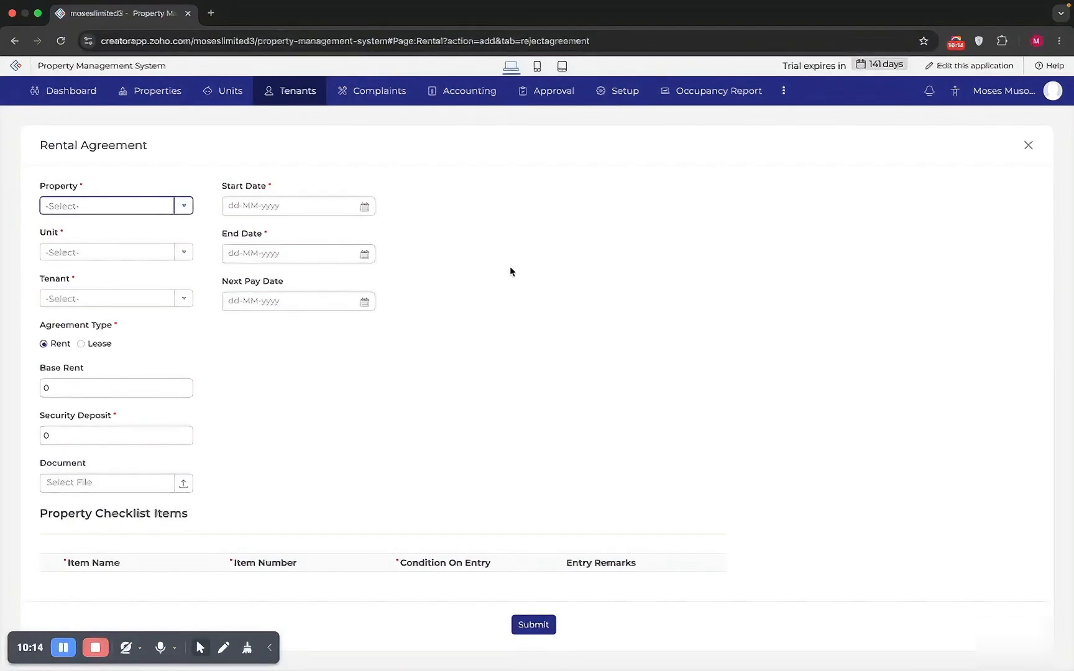
pyautogui.click(1028, 145)
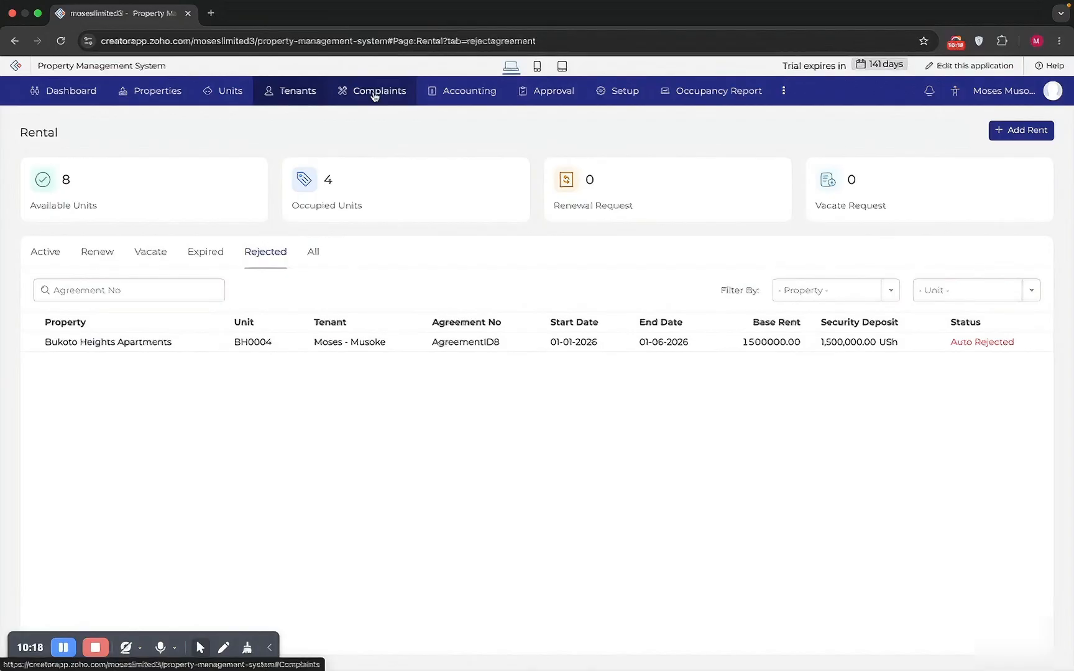
# Step: View the Tenant Statements report and the Complaints page
pyautogui.moveTo(297, 93)
pyautogui.click(303, 182)
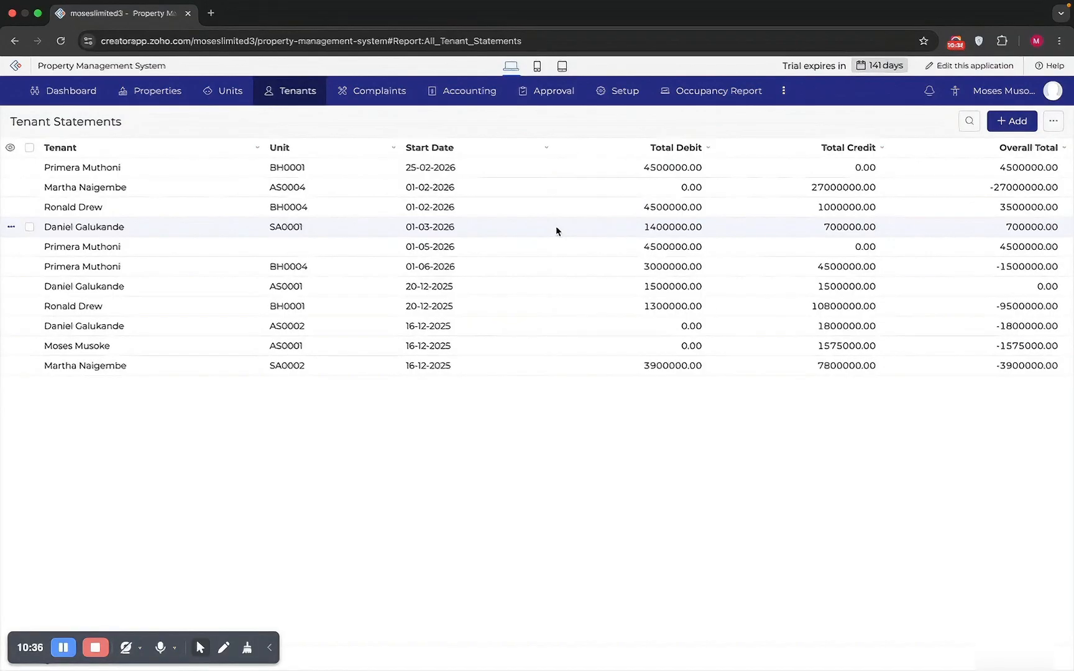
pyautogui.click(380, 98)
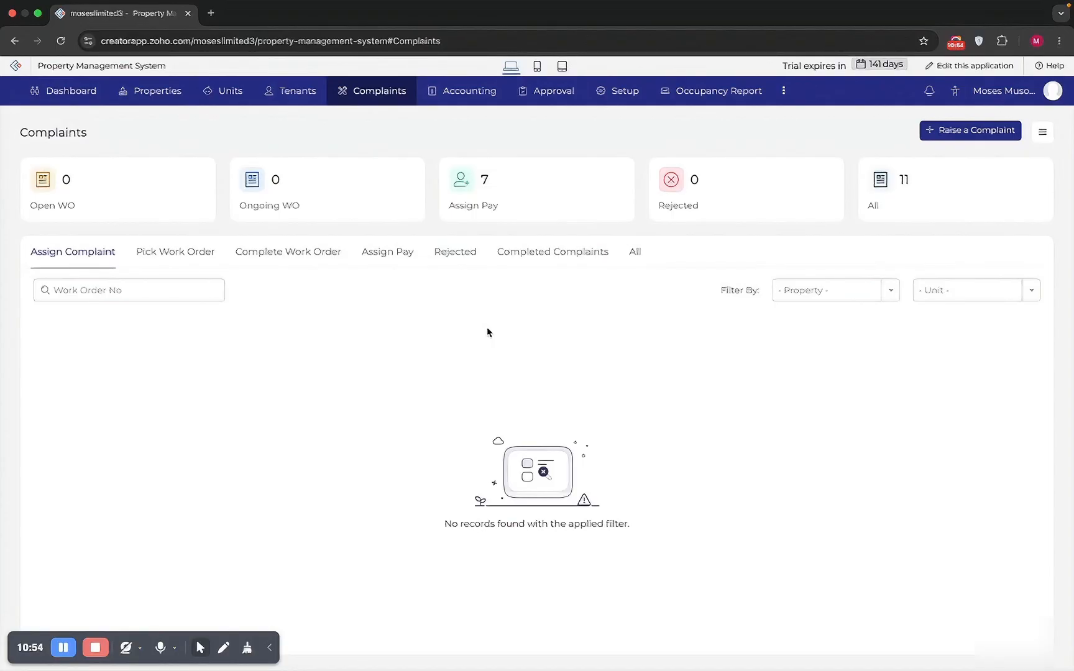
# Step: Start a new complaint for Bukoto Heights Apartments, unit BH0001
pyautogui.click(960, 130)
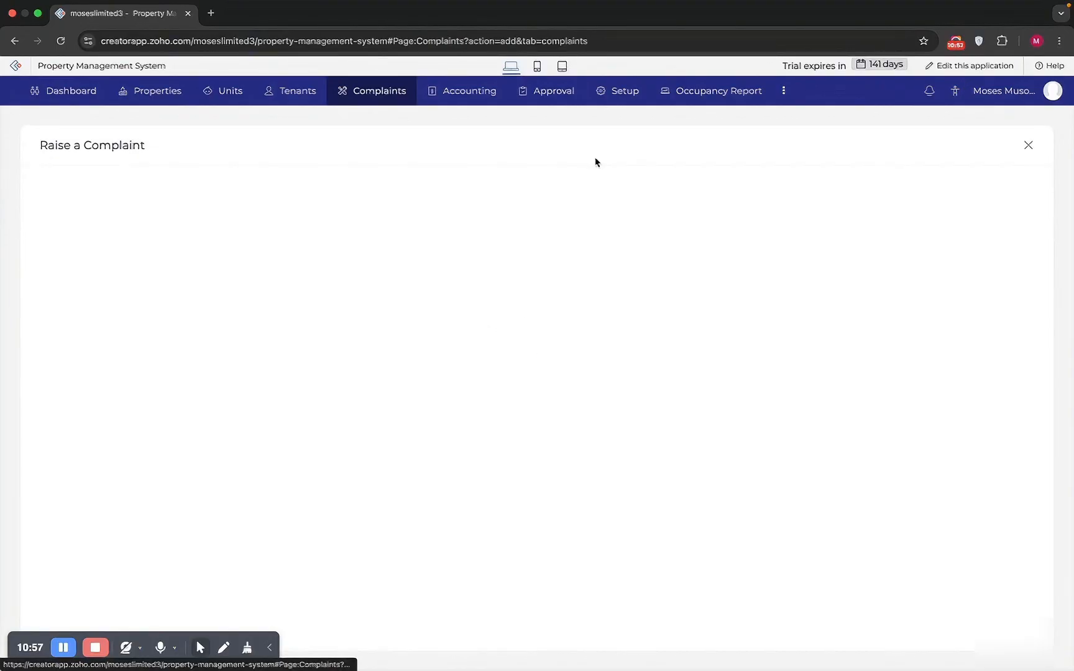
pyautogui.click(131, 208)
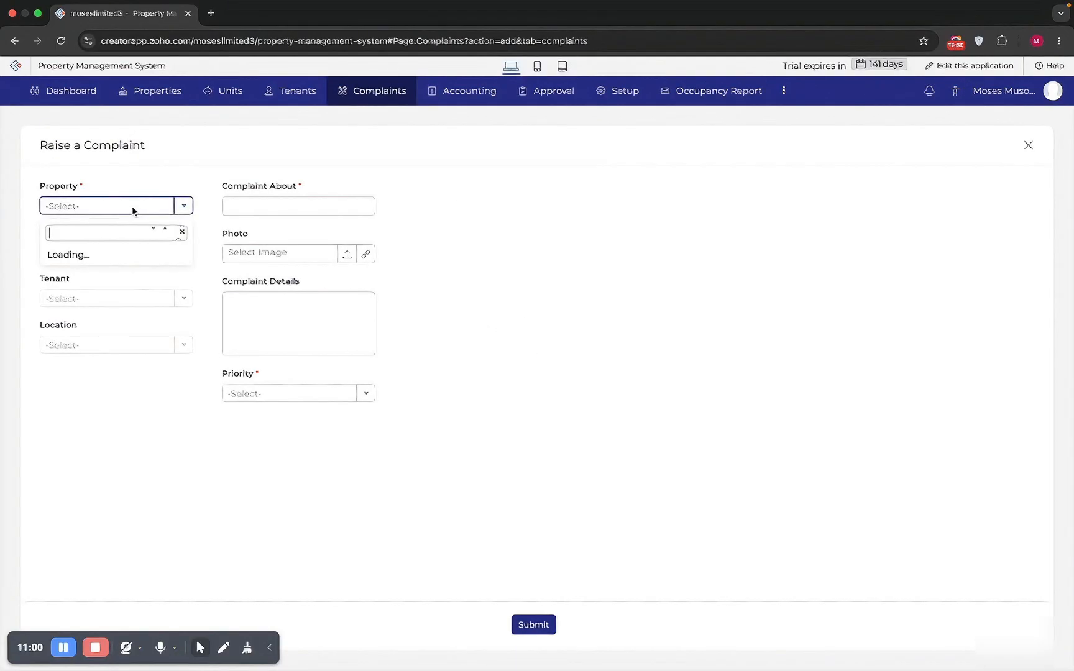
pyautogui.click(103, 256)
pyautogui.click(125, 259)
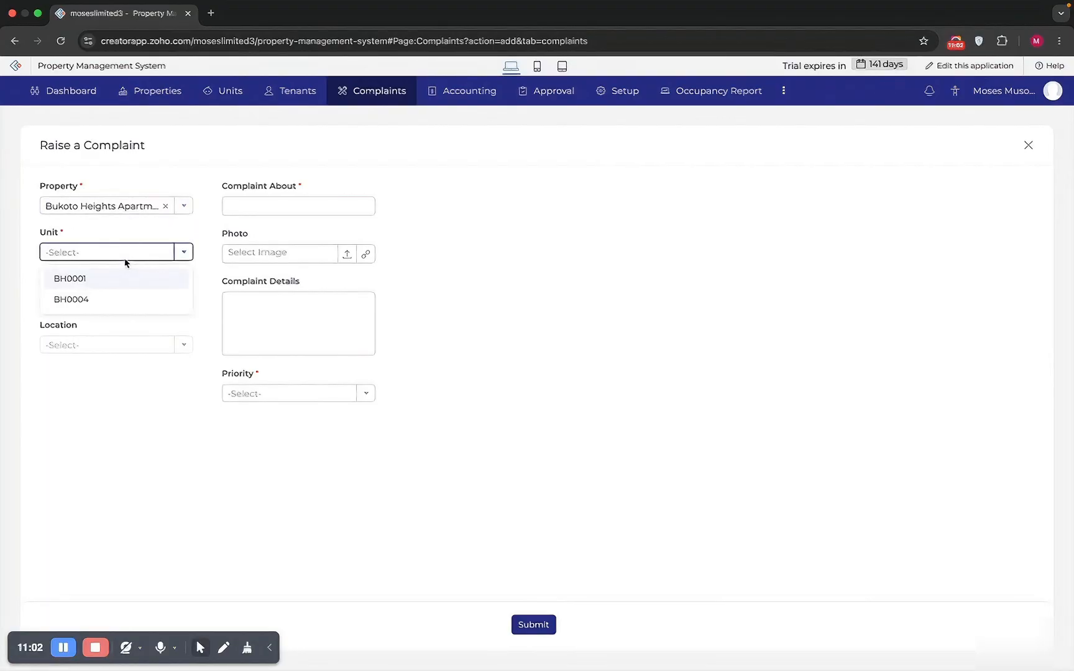
pyautogui.click(105, 281)
# Step: Enter "awsertyhgvh" as the complaint subject and copy the same text into the complaint details
pyautogui.click(324, 200)
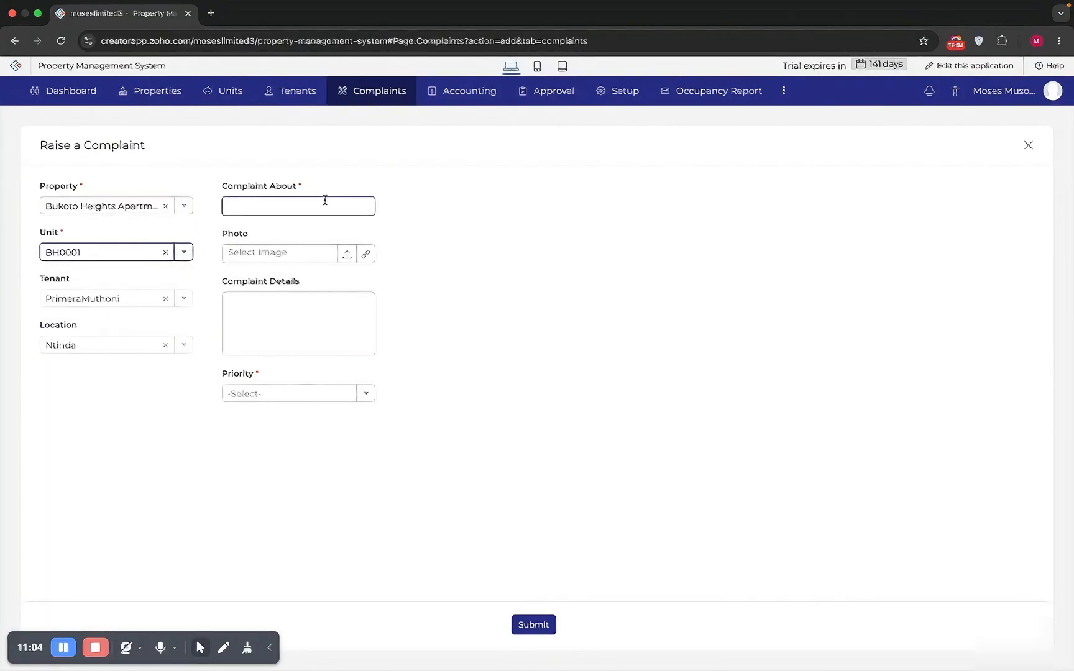
pyautogui.write('awsertyhgvh')
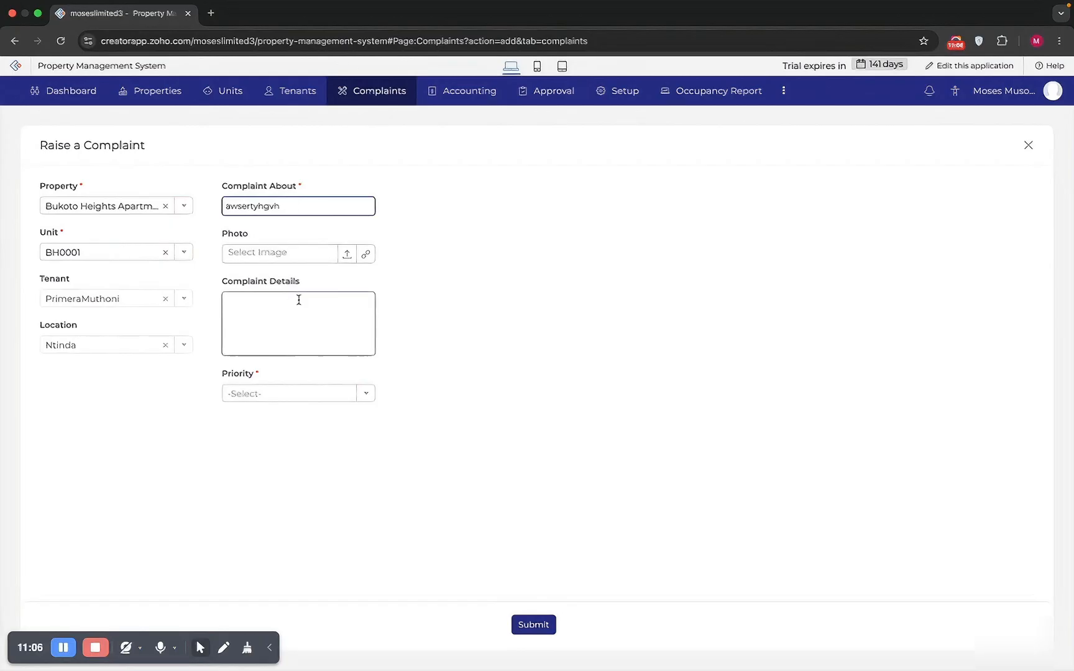
pyautogui.click(297, 310)
pyautogui.click(300, 205)
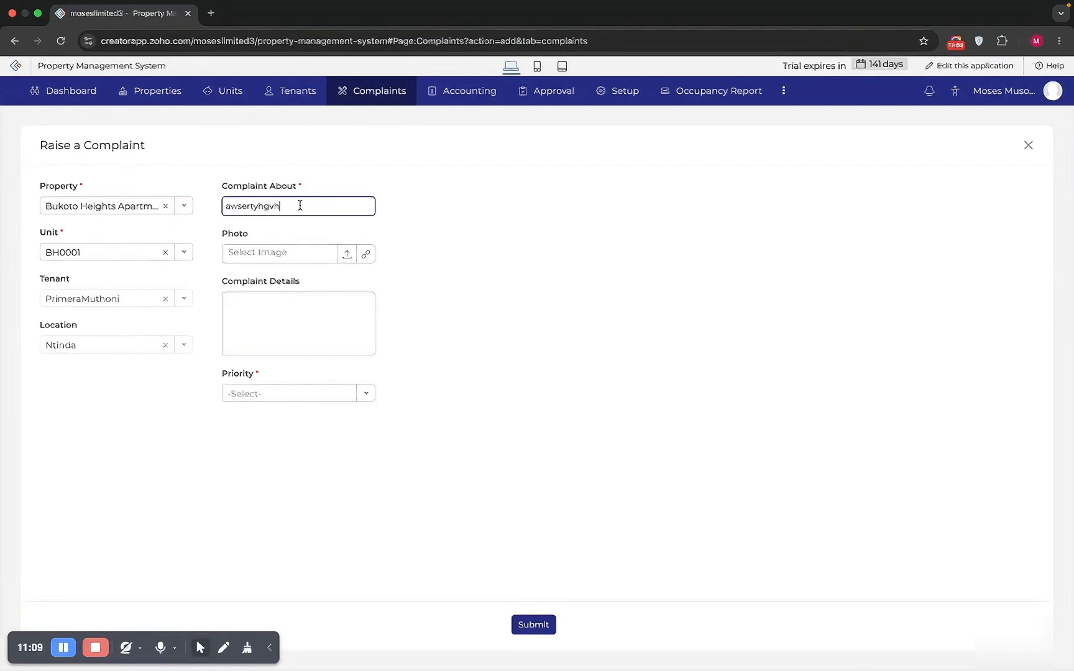
pyautogui.doubleClick(299, 206)
pyautogui.hotkey('ctrl', 'c')
pyautogui.click(275, 321)
pyautogui.hotkey('ctrl', 'v')
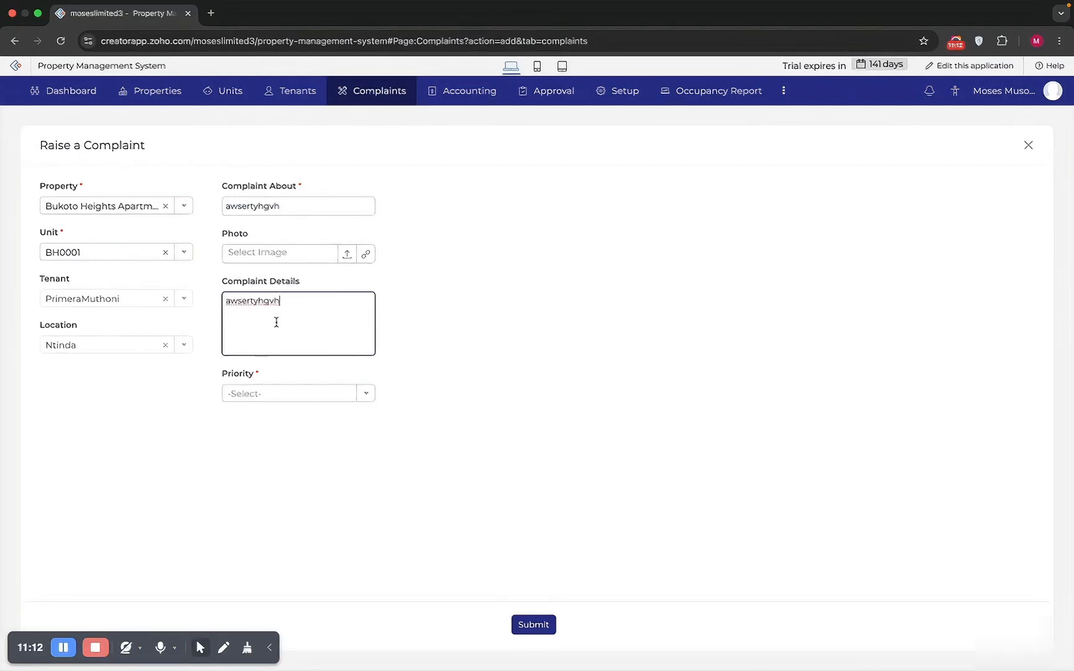
# Step: Set the complaint's priority to Medium and submit it
pyautogui.click(354, 394)
pyautogui.click(285, 445)
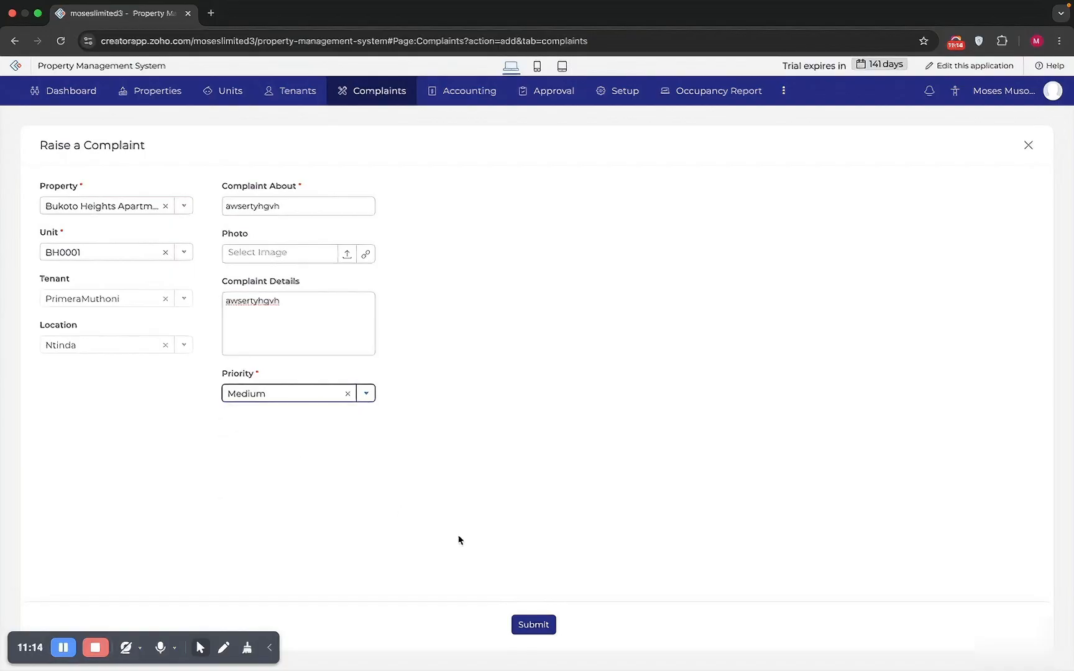
pyautogui.click(532, 624)
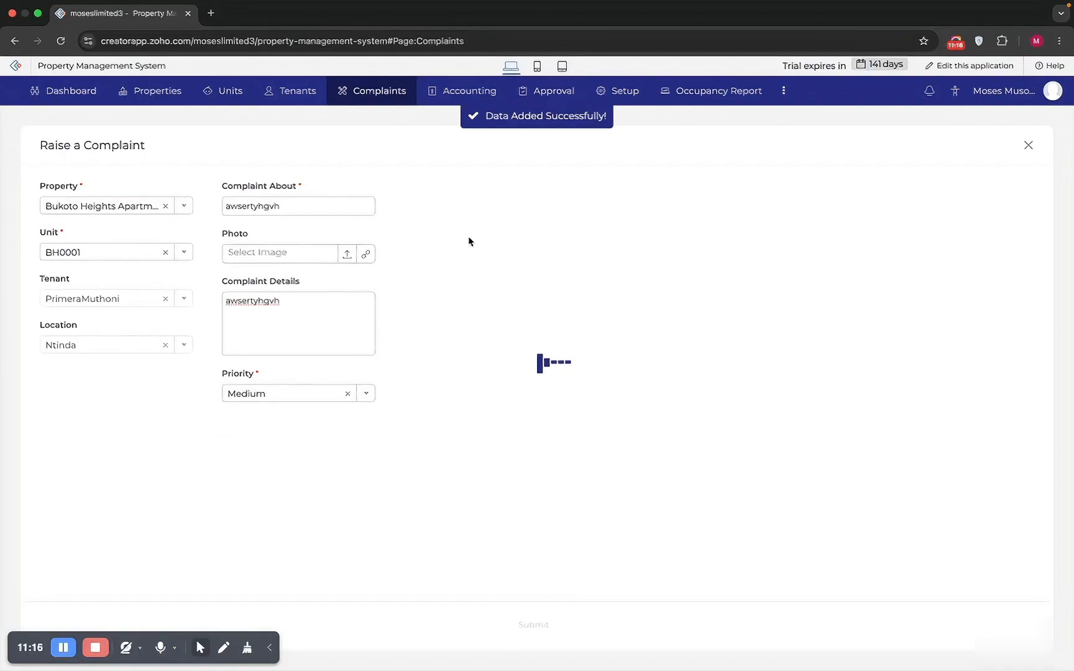
# Step: Open the new complaint for assignment, setting the expected date to 21-05-2026 and the maintenance service to Electrical Installation
pyautogui.click(1003, 345)
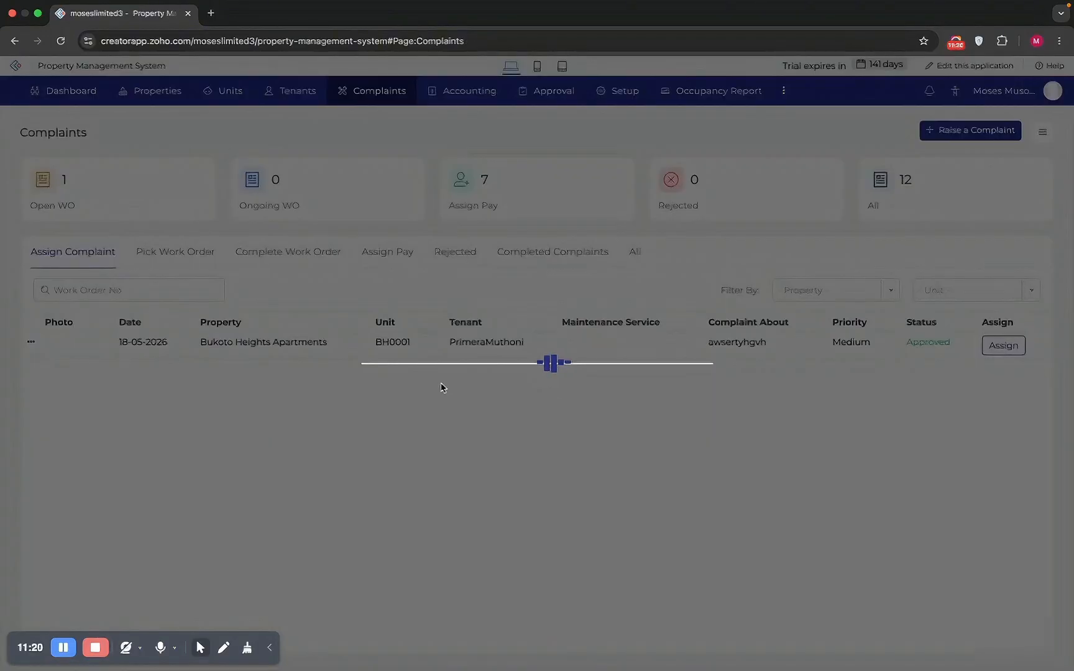
pyautogui.click(426, 291)
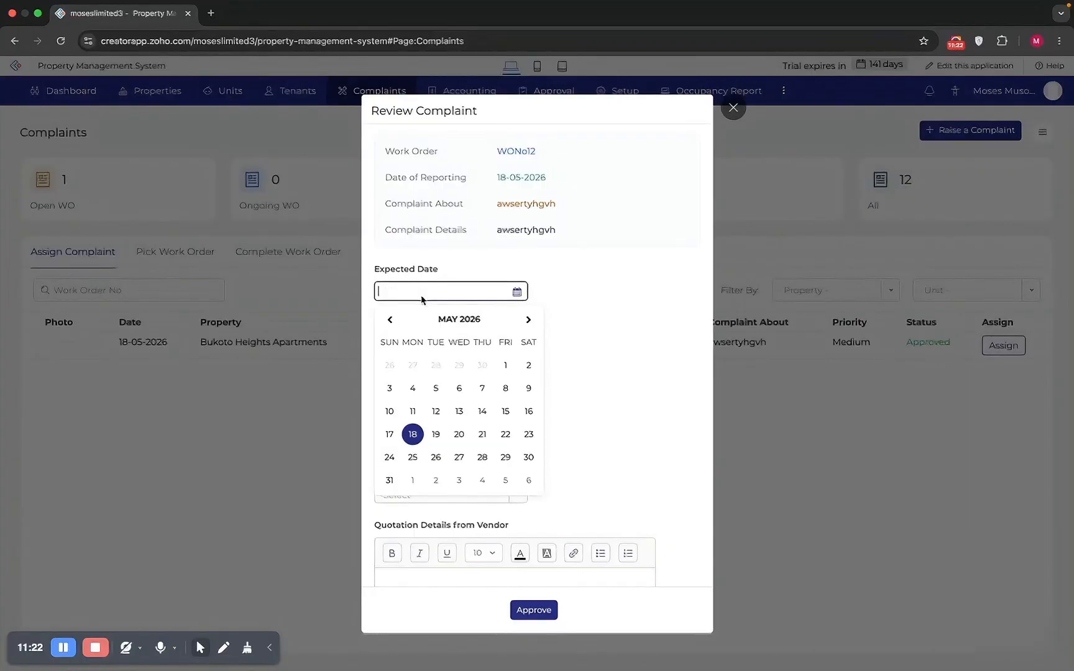
pyautogui.click(479, 434)
pyautogui.click(429, 346)
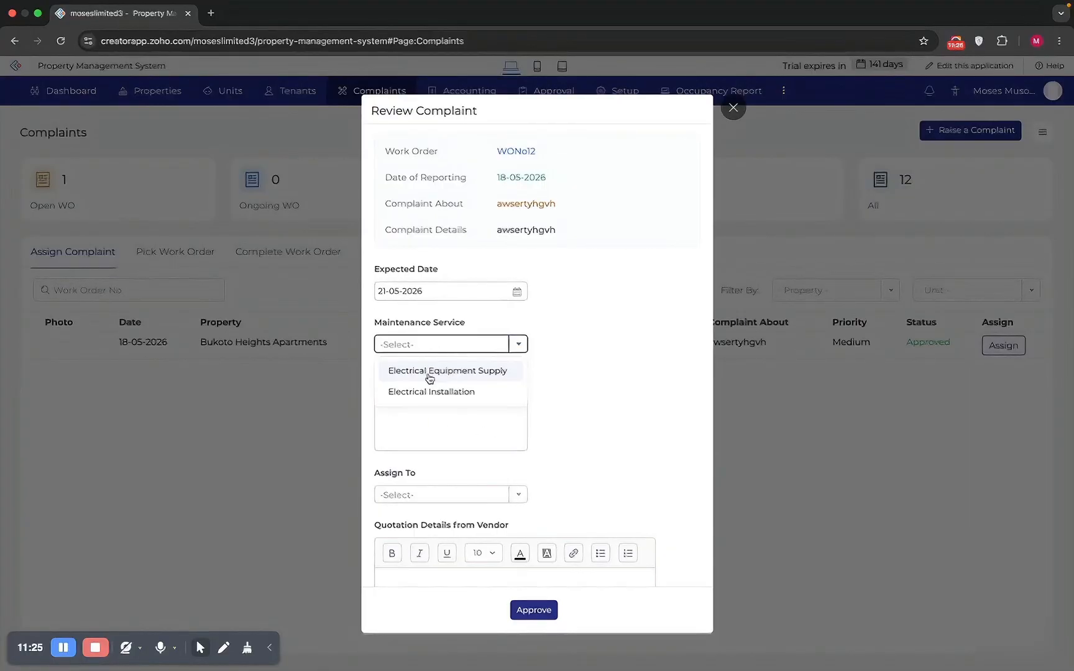
pyautogui.click(435, 391)
# Step: Assign the complaint to the available vendor and approve it
pyautogui.scroll(-2, 474, 439)
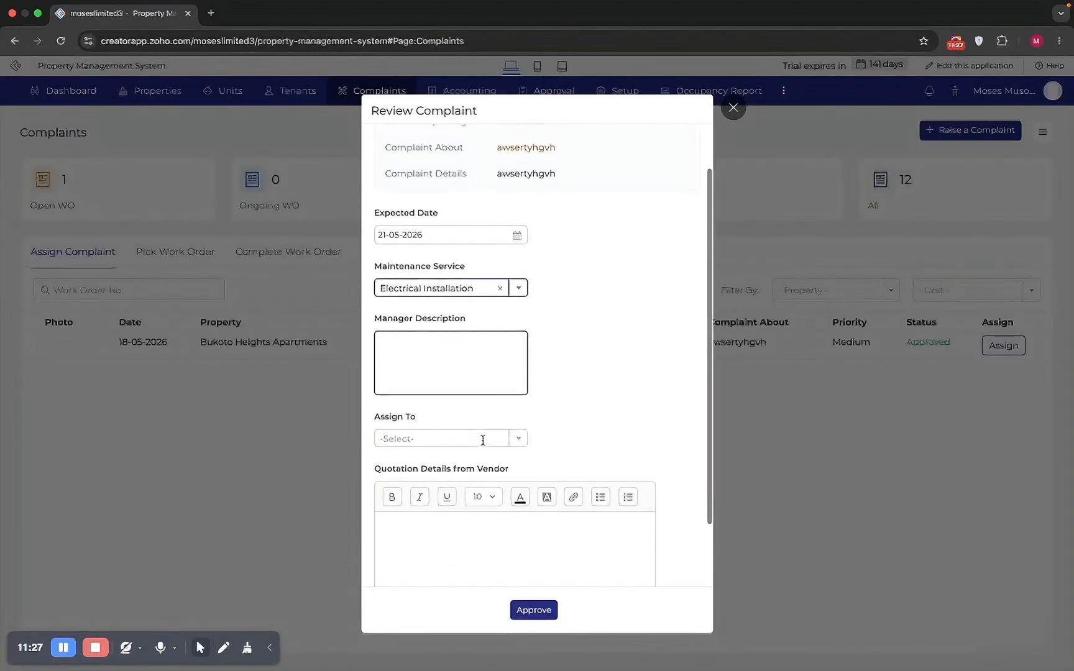
pyautogui.click(460, 425)
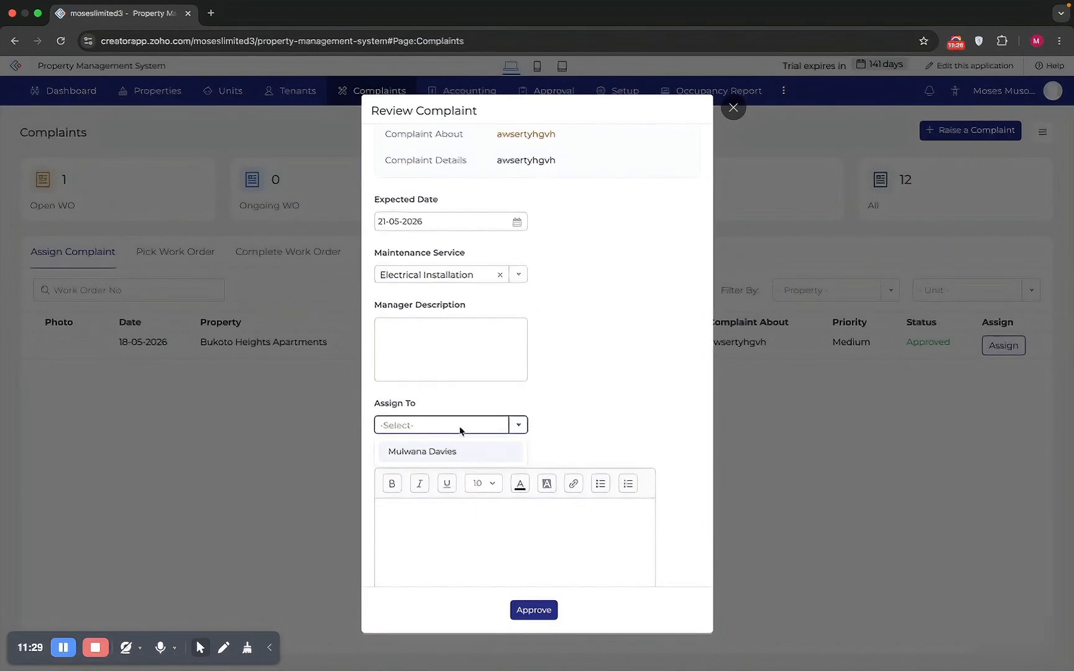
pyautogui.click(439, 460)
pyautogui.scroll(-2, 443, 457)
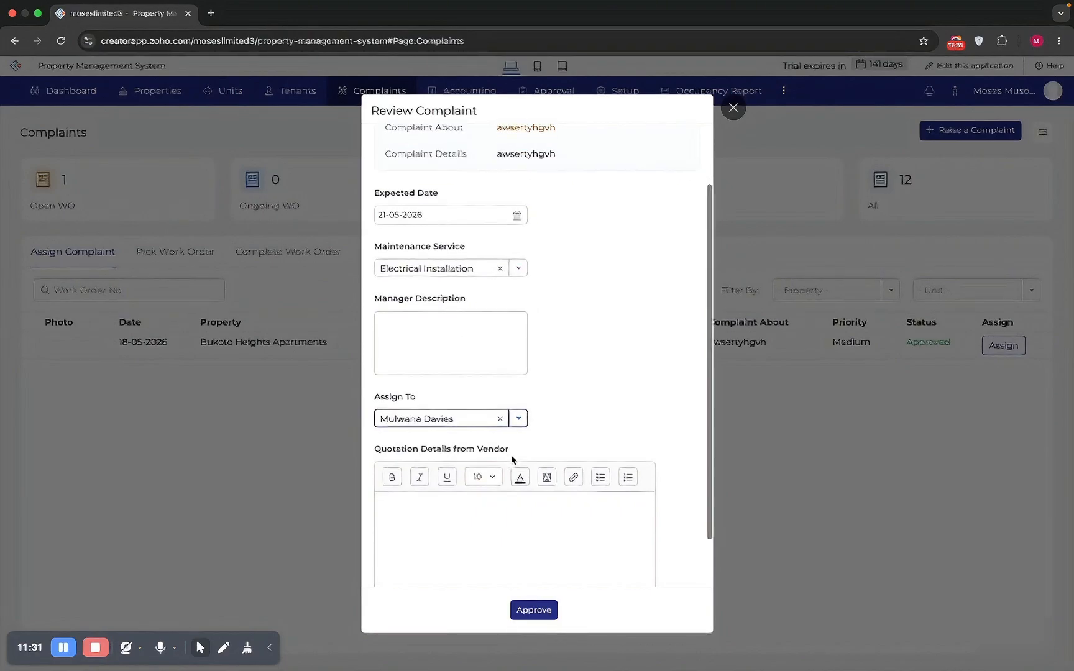
pyautogui.click(531, 611)
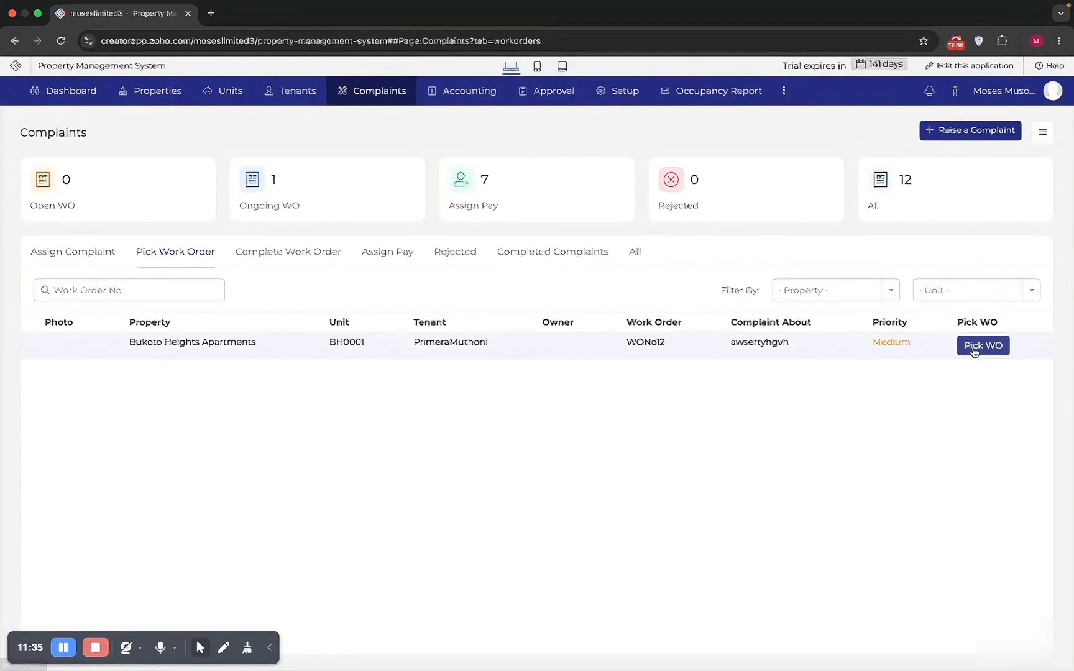
# Step: Pick the new BH0001 work order and submit its completion with vendor update "asdfghjhbn" and a work order amount of 75000
pyautogui.click(974, 349)
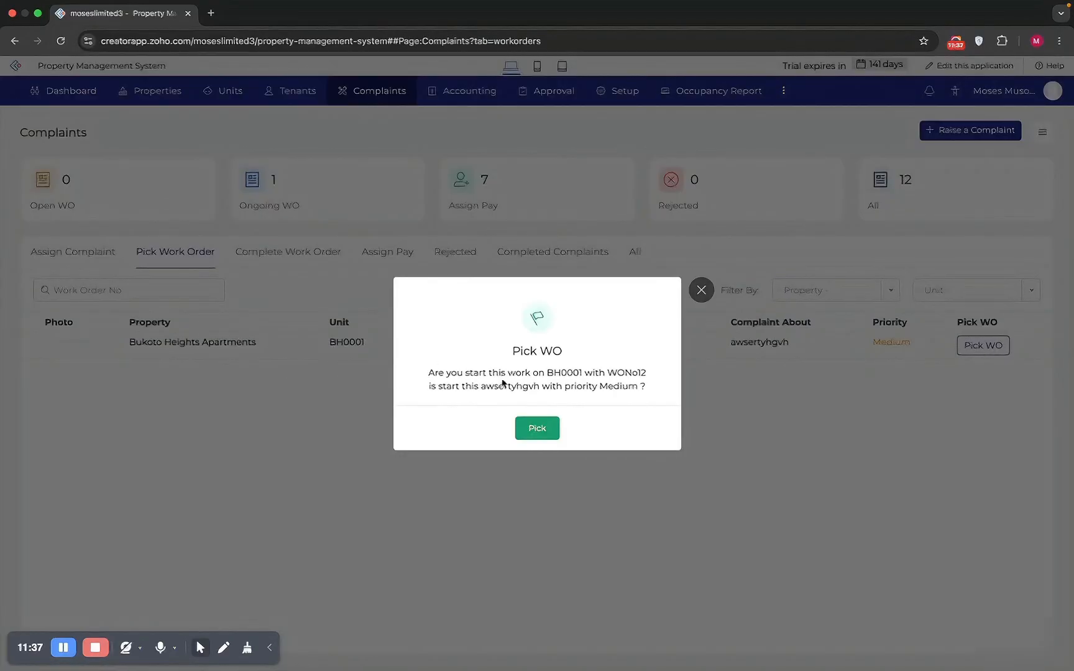
pyautogui.click(537, 429)
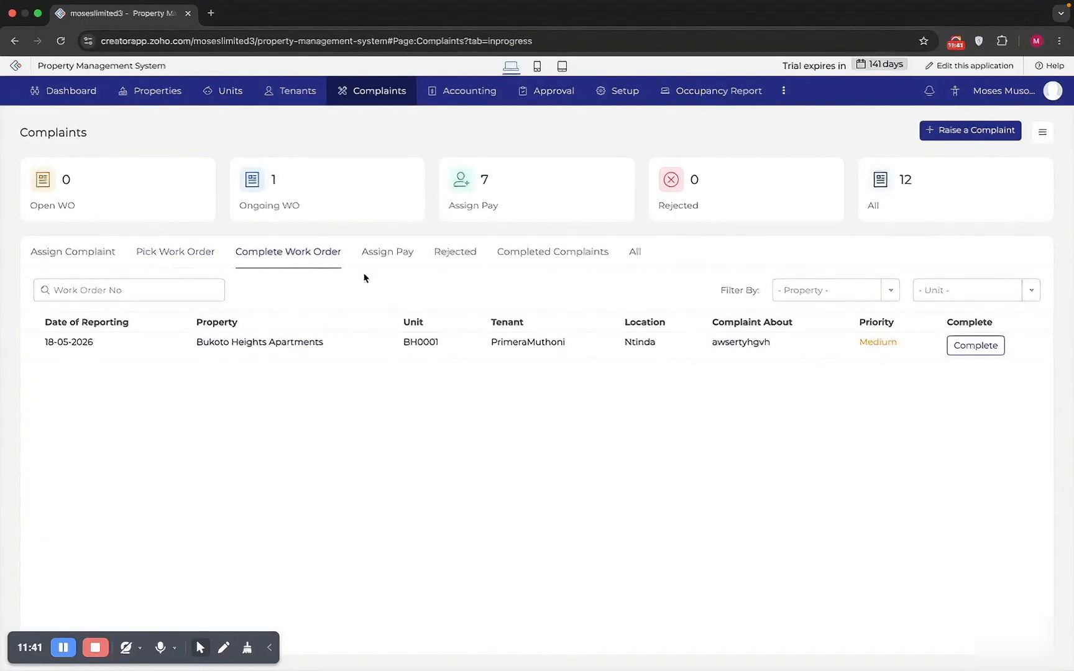
pyautogui.click(980, 351)
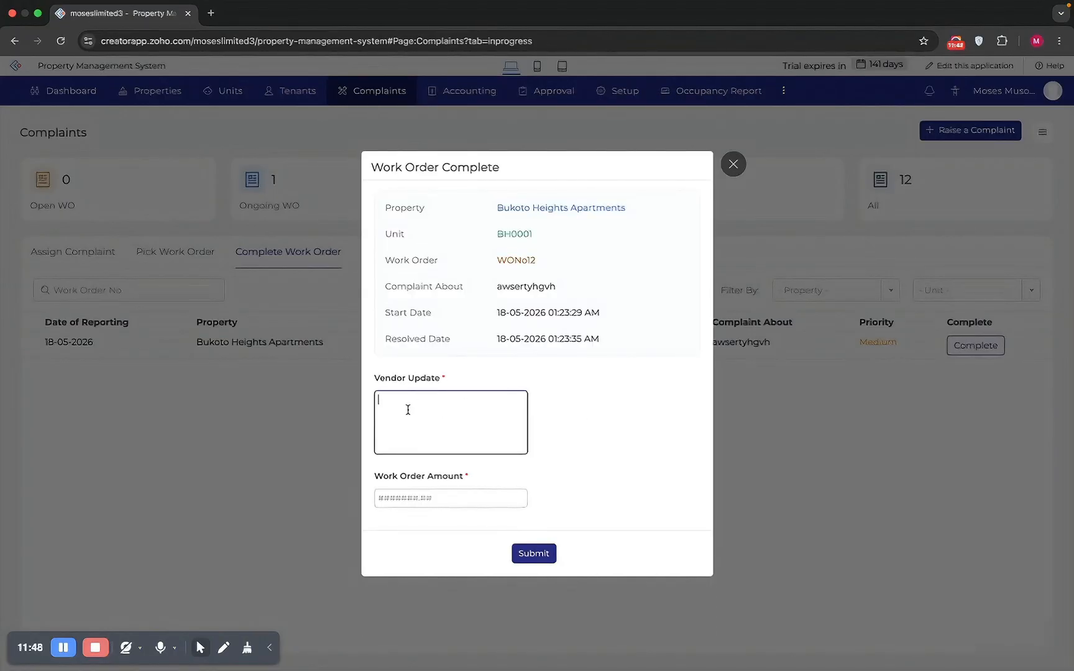
pyautogui.write('hjhbn')
pyautogui.click(451, 497)
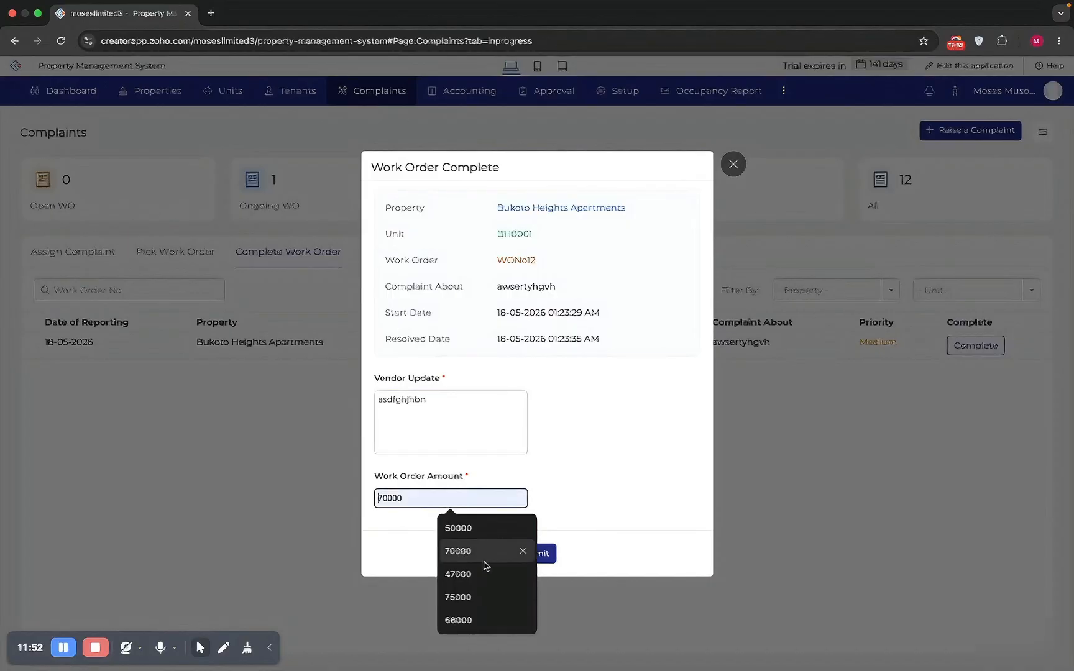
pyautogui.click(515, 596)
pyautogui.click(529, 553)
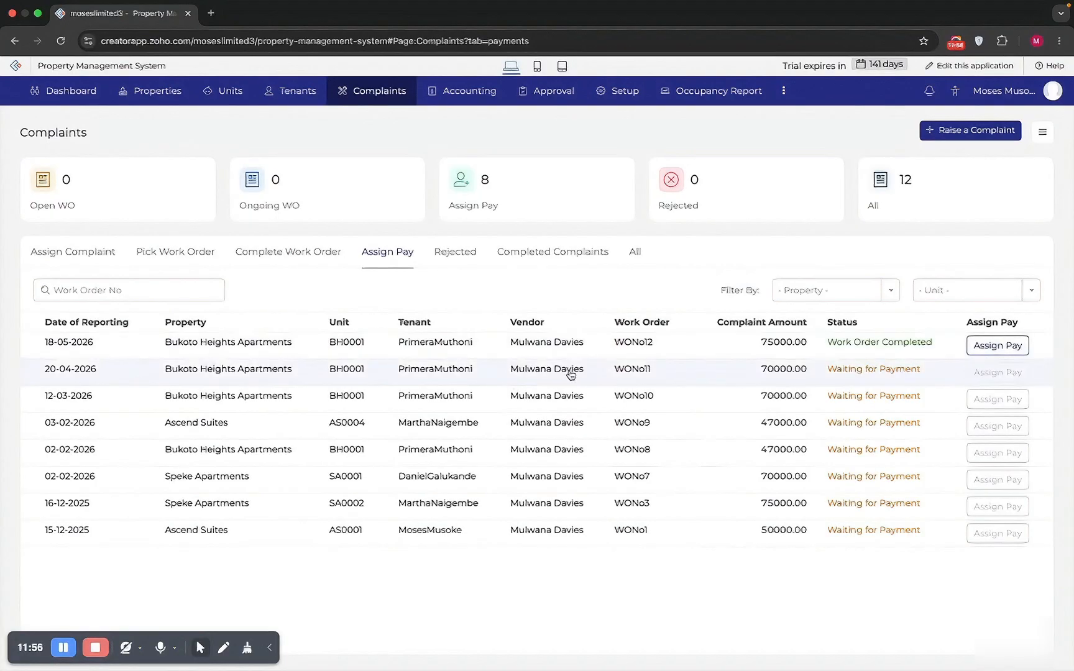
# Step: Assign payment of the completed BH0001 work order to the Owner, choosing the owner's bank account, and submit it
pyautogui.click(993, 346)
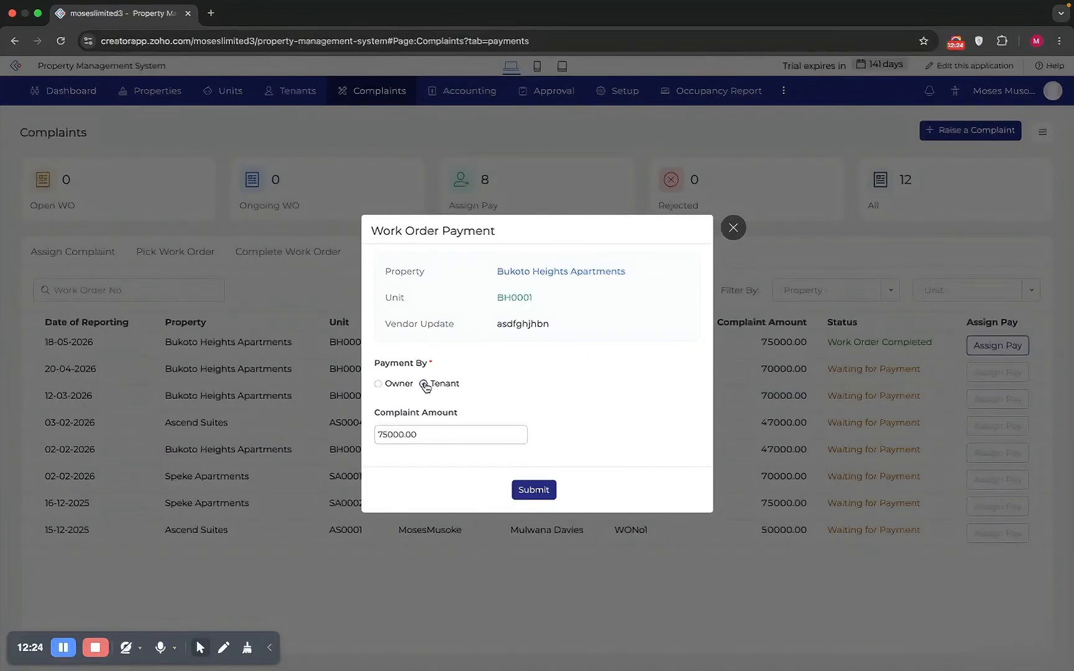
pyautogui.click(378, 384)
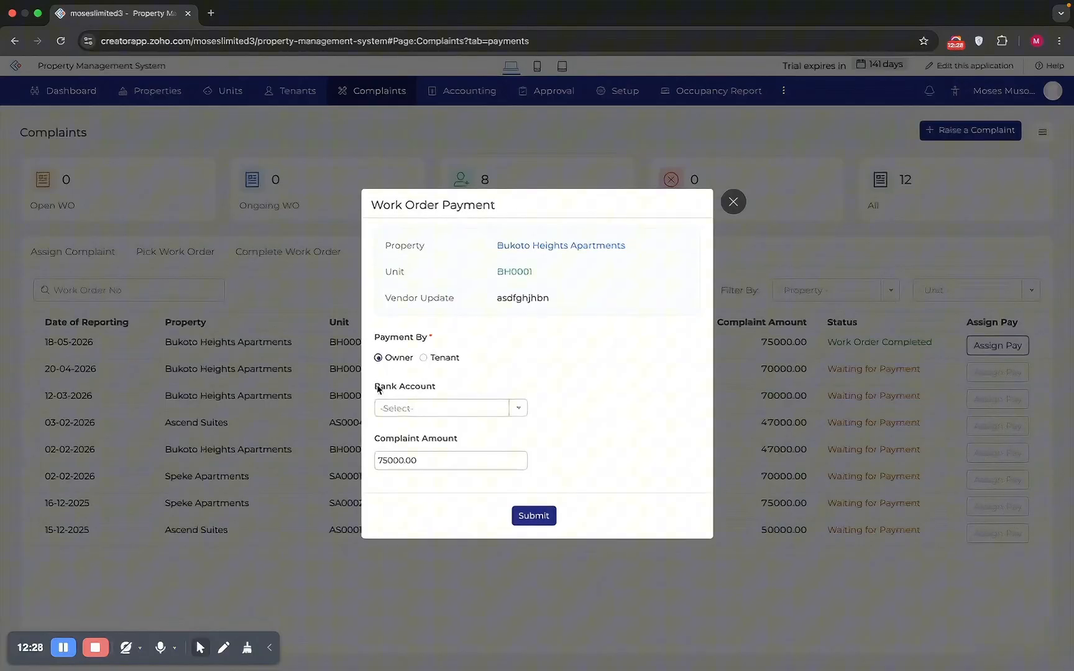
pyautogui.click(464, 408)
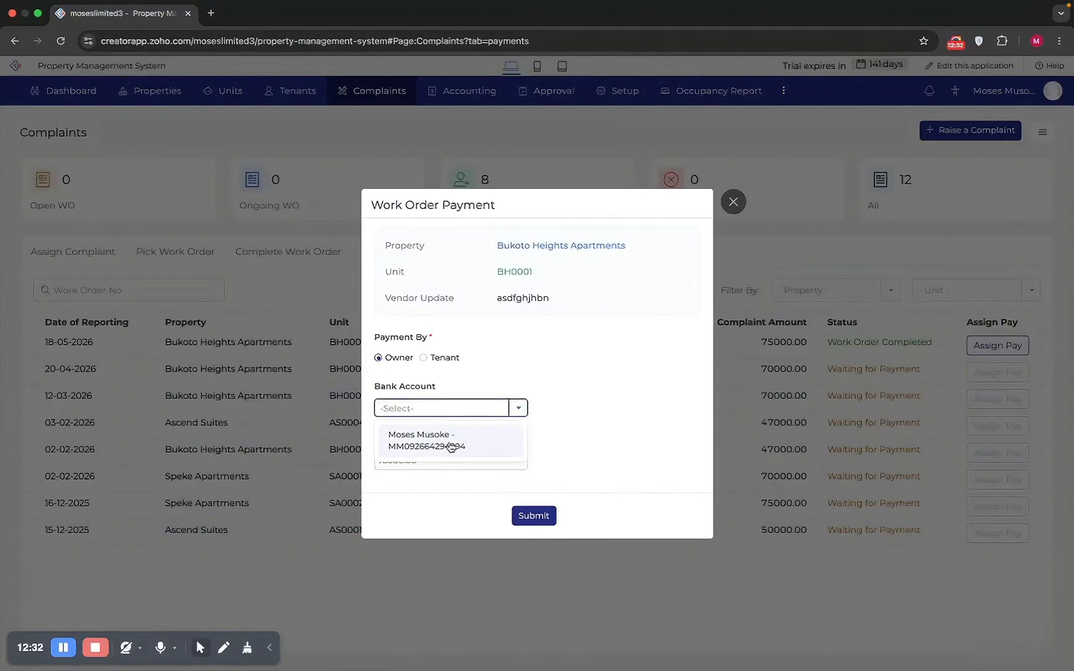
pyautogui.click(432, 436)
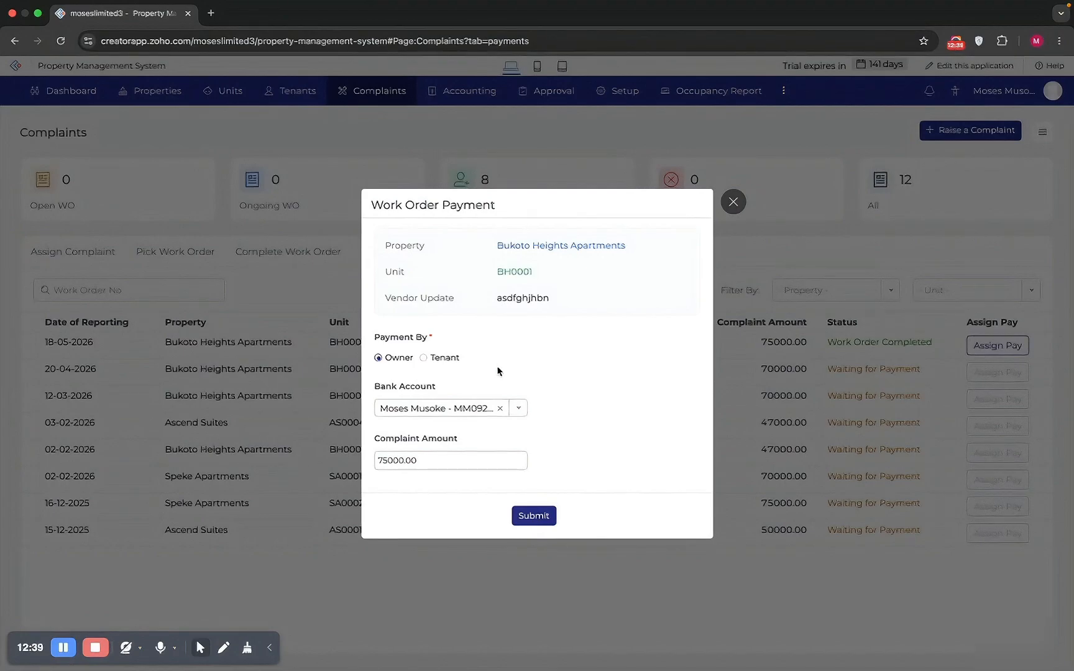
pyautogui.click(535, 513)
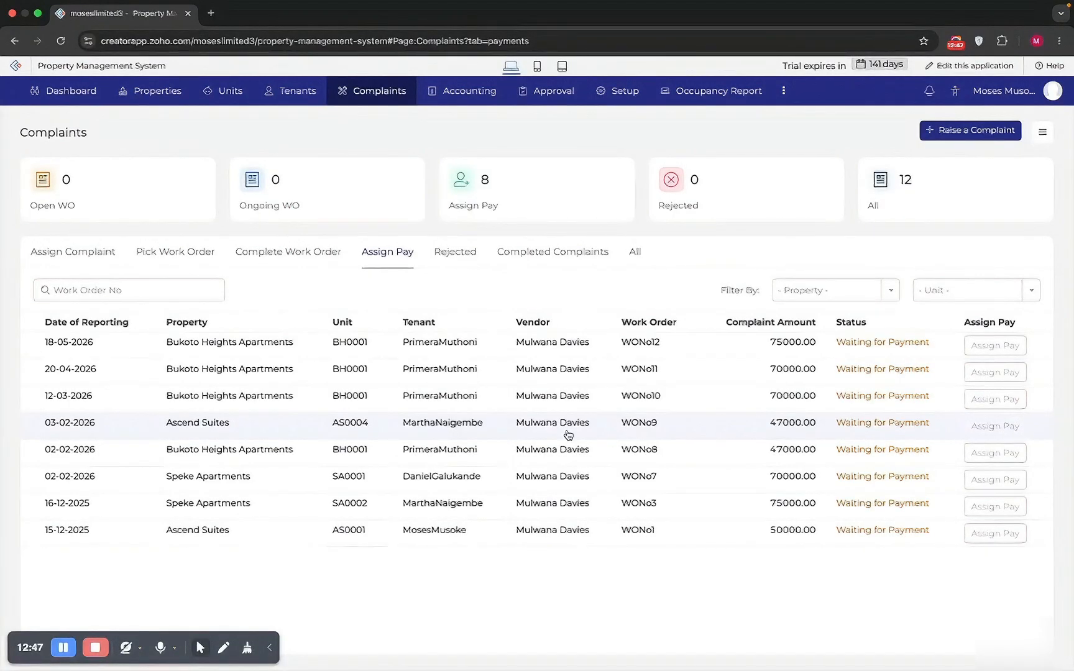
# Step: View the rejected, completed and full lists of complaints
pyautogui.click(456, 265)
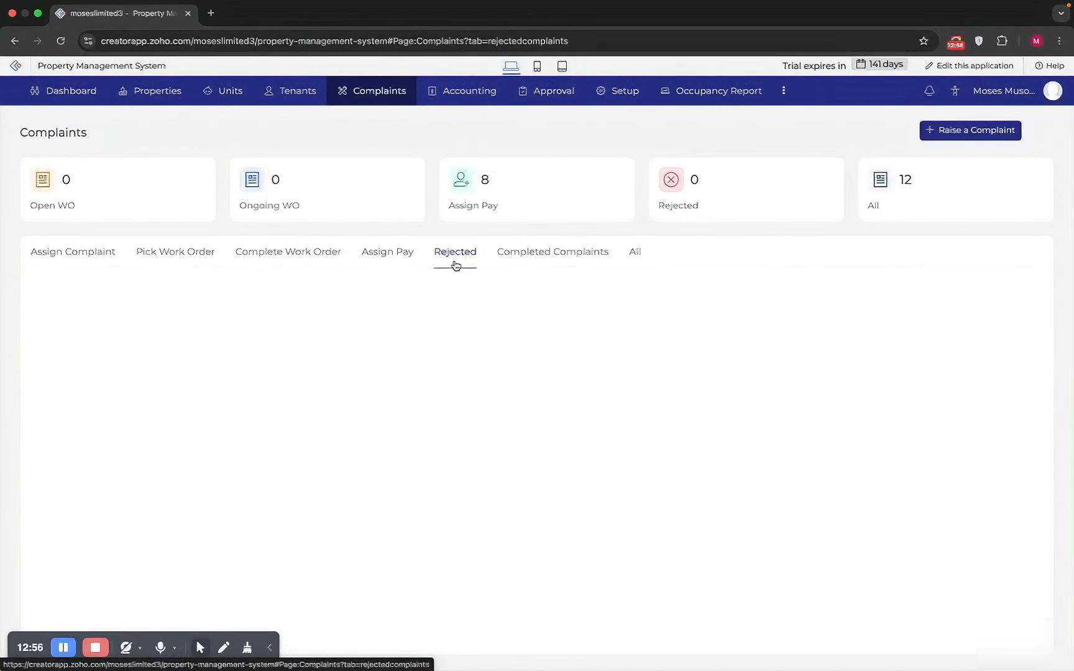
pyautogui.click(527, 264)
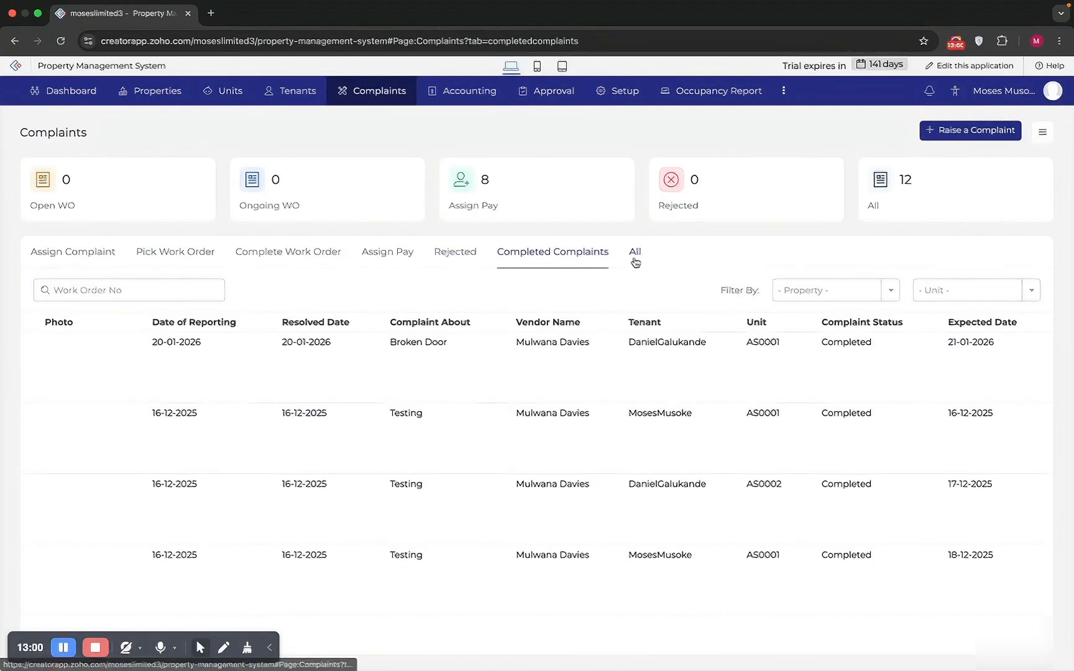
pyautogui.click(635, 264)
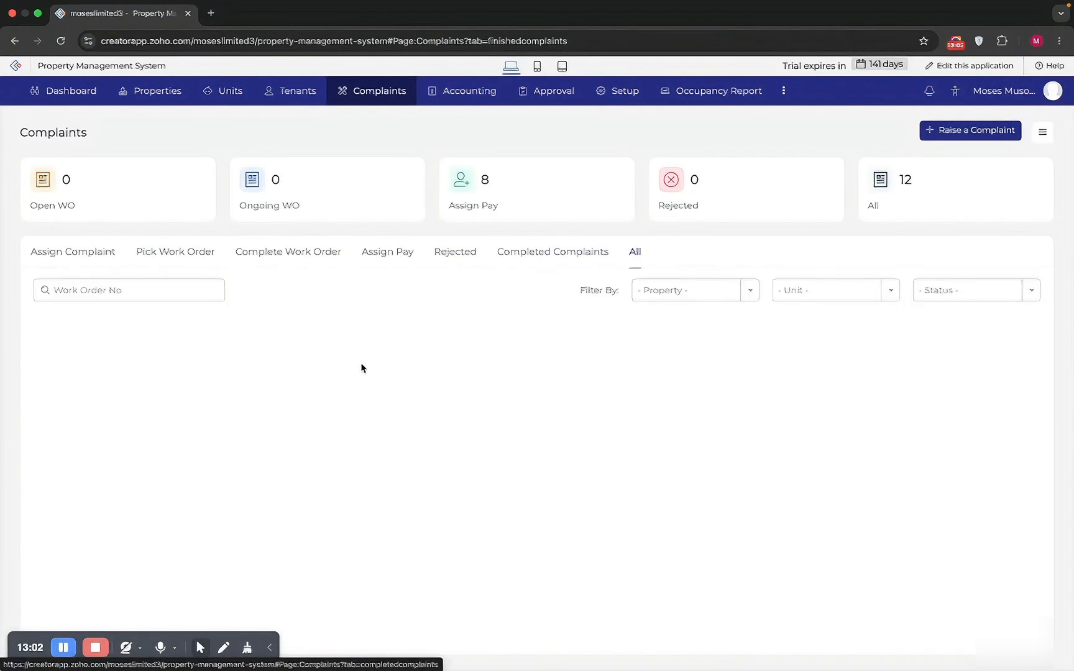
# Step: Review the accounting invoices list, then view and close the April 2026 invoice for unit BH0004
pyautogui.moveTo(451, 90)
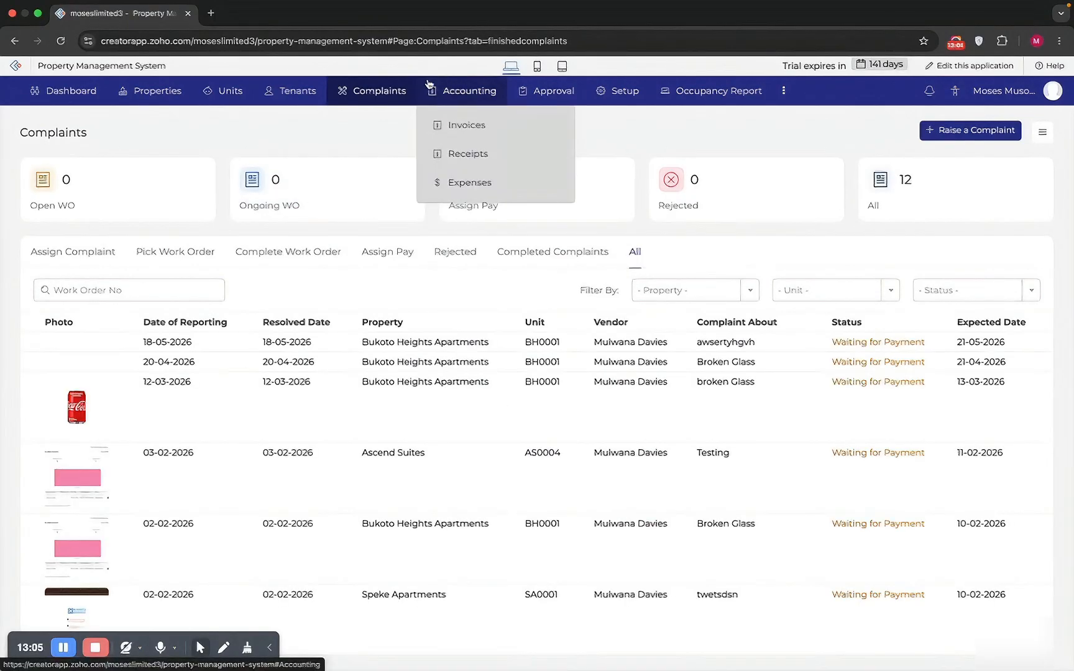
pyautogui.click(490, 129)
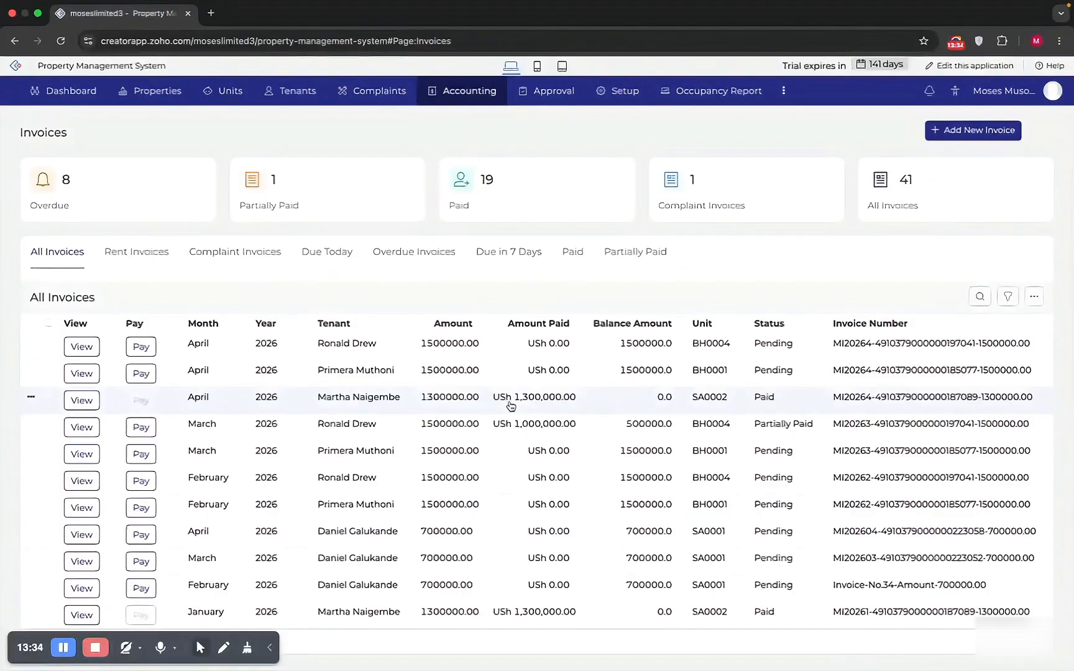
pyautogui.scroll(-3, 543, 460)
pyautogui.scroll(3, 543, 460)
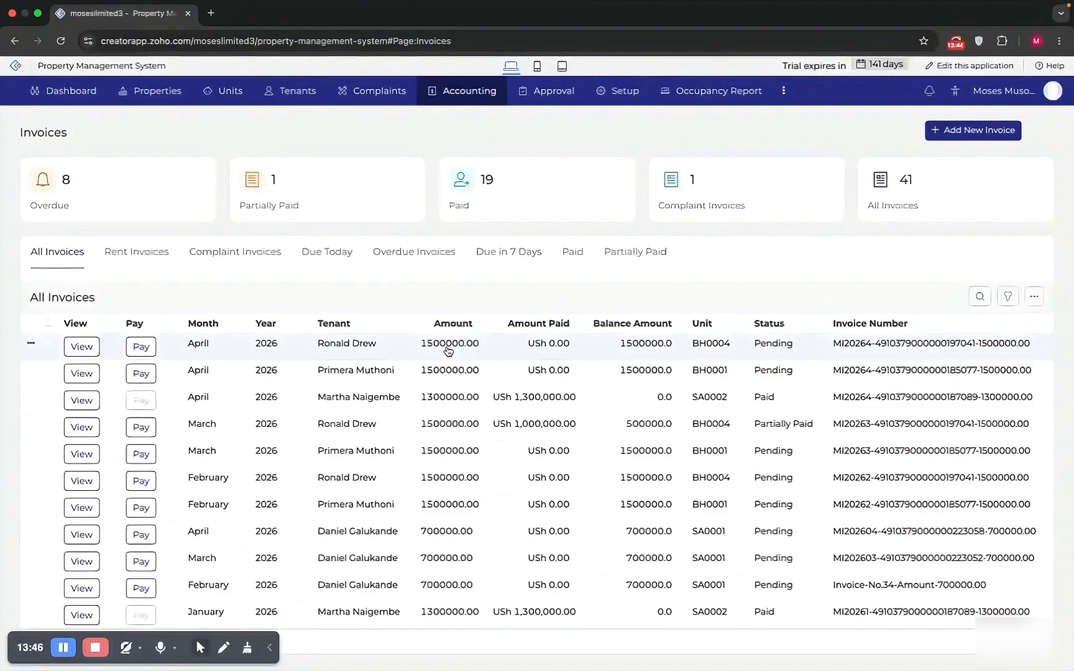
pyautogui.click(87, 354)
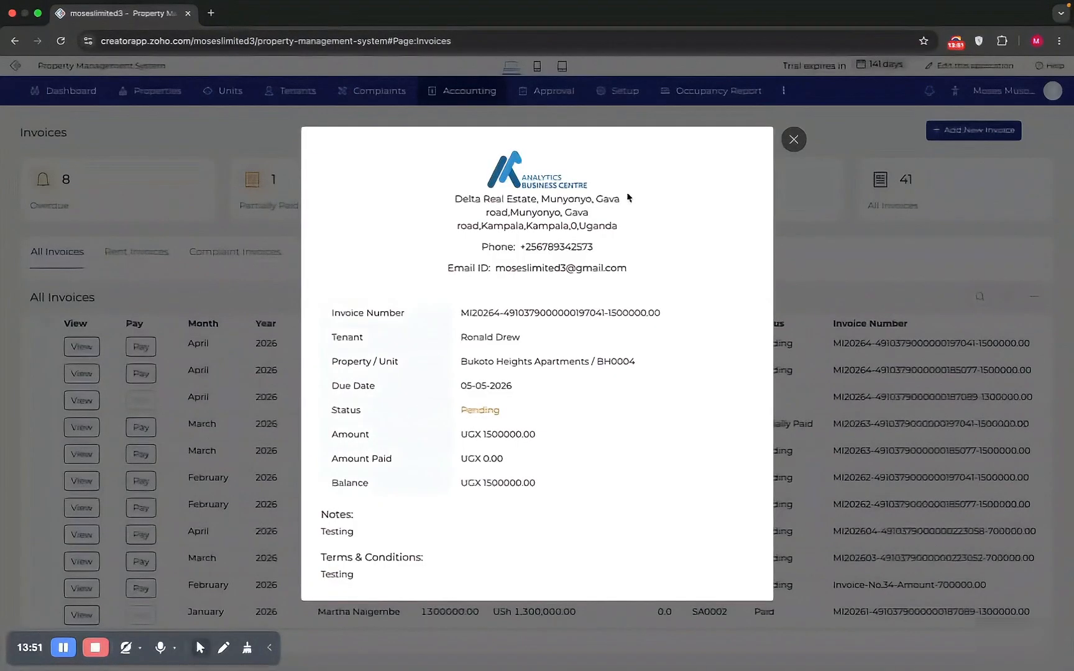
pyautogui.click(794, 140)
# Step: Record a payment of 1,000,000 against the April 2026 invoice for unit BH0004 by bank deposit, selecting the bank account, and submit it
pyautogui.click(142, 347)
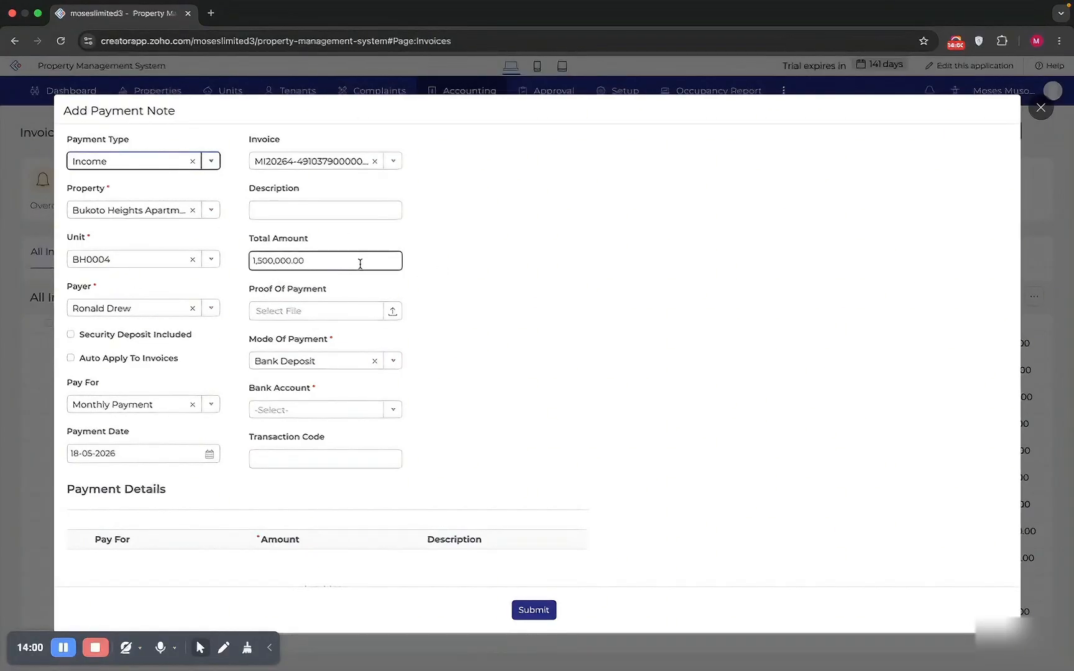
pyautogui.click(268, 266)
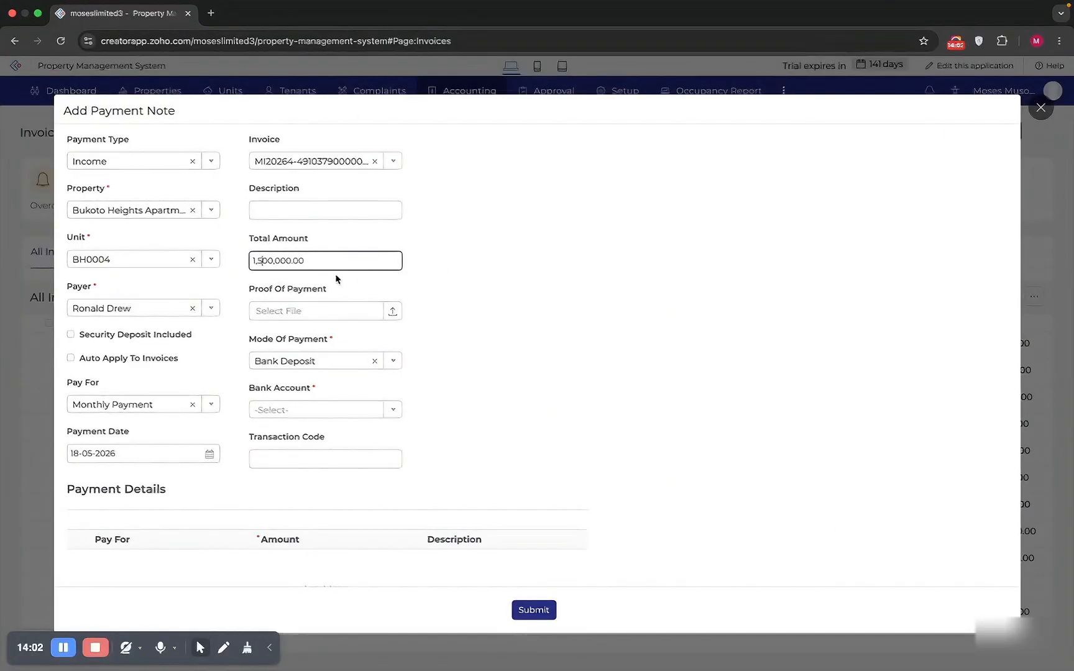
pyautogui.press('BackSpace')
pyautogui.write('0')
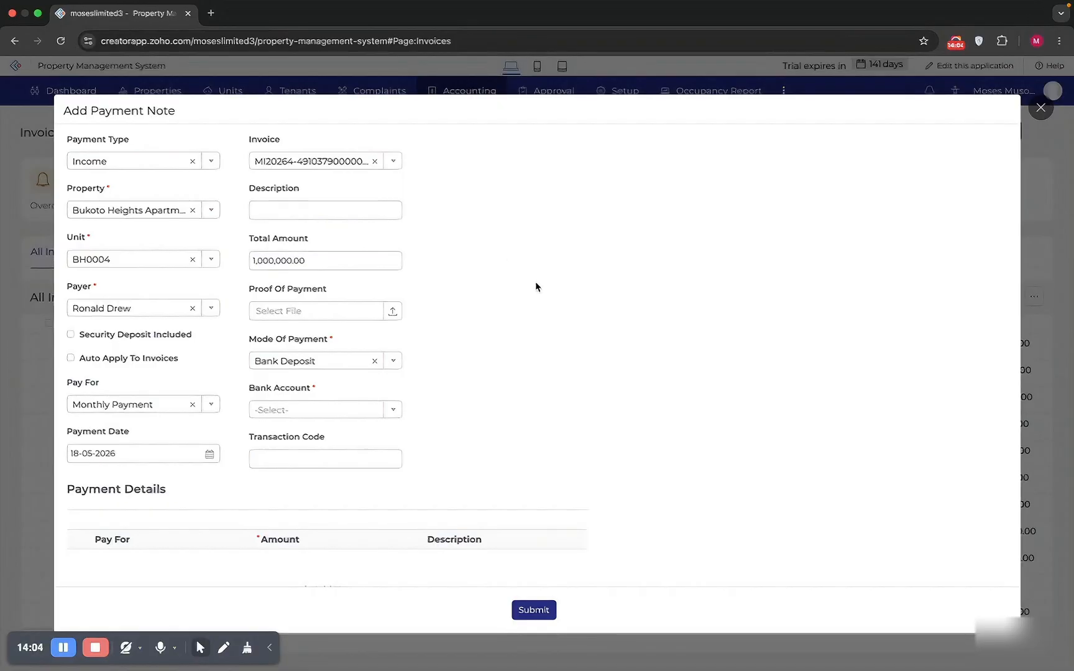
pyautogui.scroll(-2, 535, 282)
pyautogui.click(528, 611)
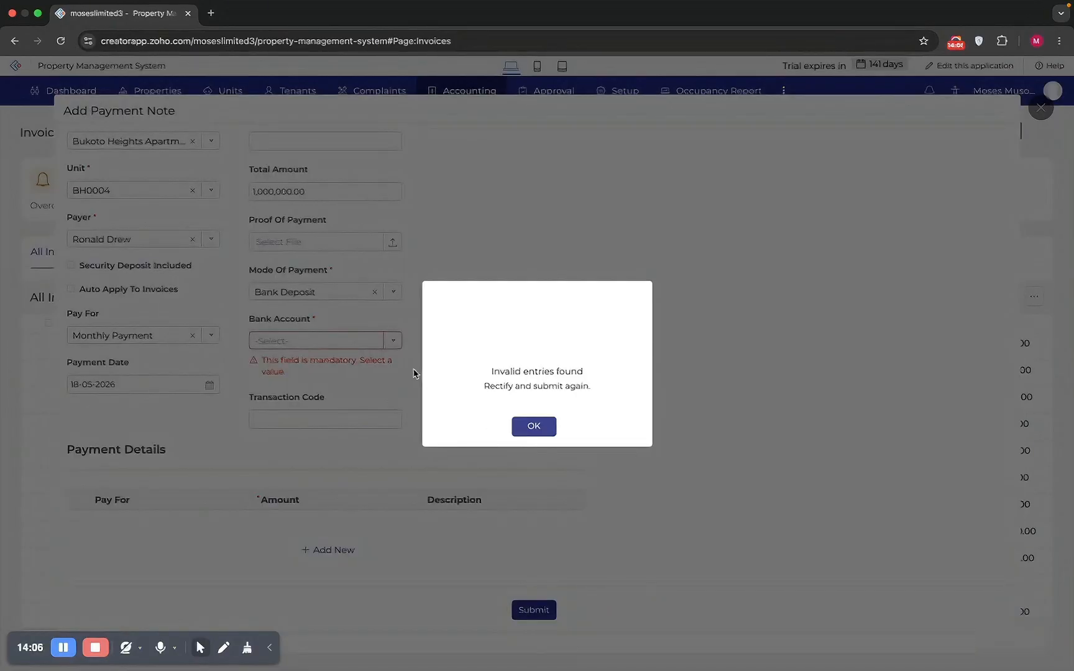
pyautogui.click(533, 426)
pyautogui.click(341, 342)
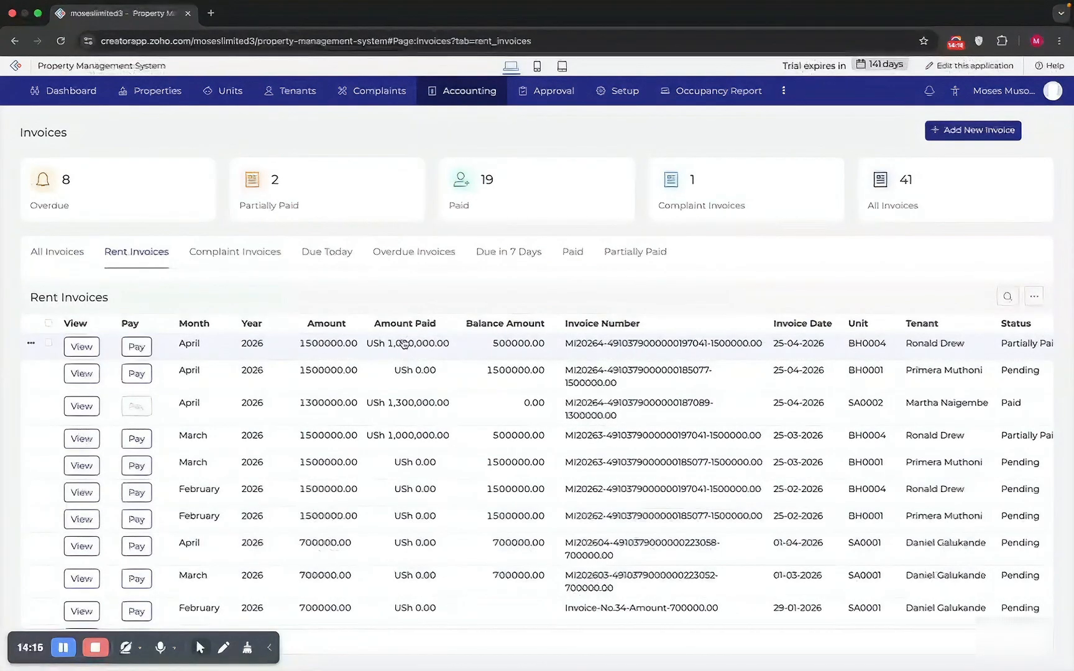
# Step: View the April 2026 rent invoice for unit BH0004, then submit a 500,000 bank deposit payment with the bank account selected
pyautogui.click(527, 347)
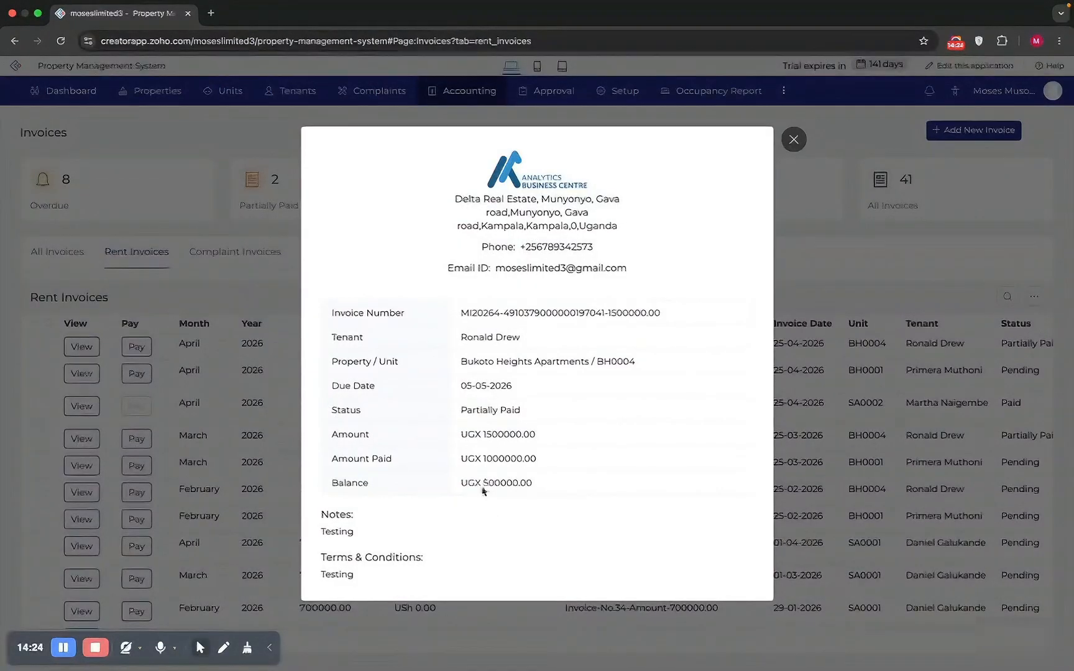
pyautogui.click(796, 141)
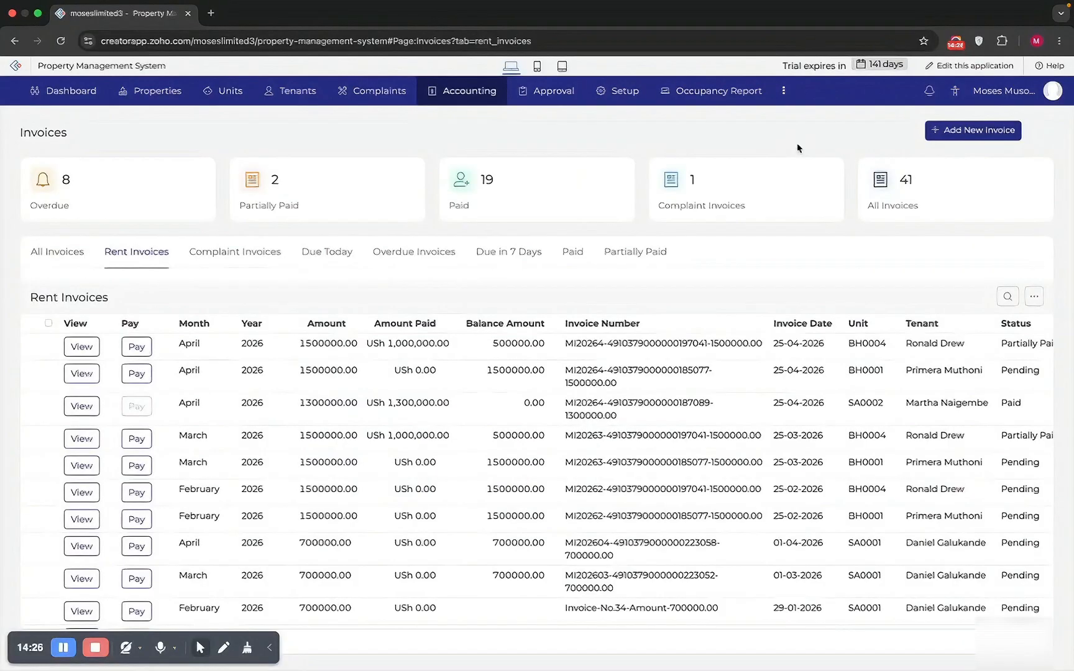
pyautogui.click(137, 350)
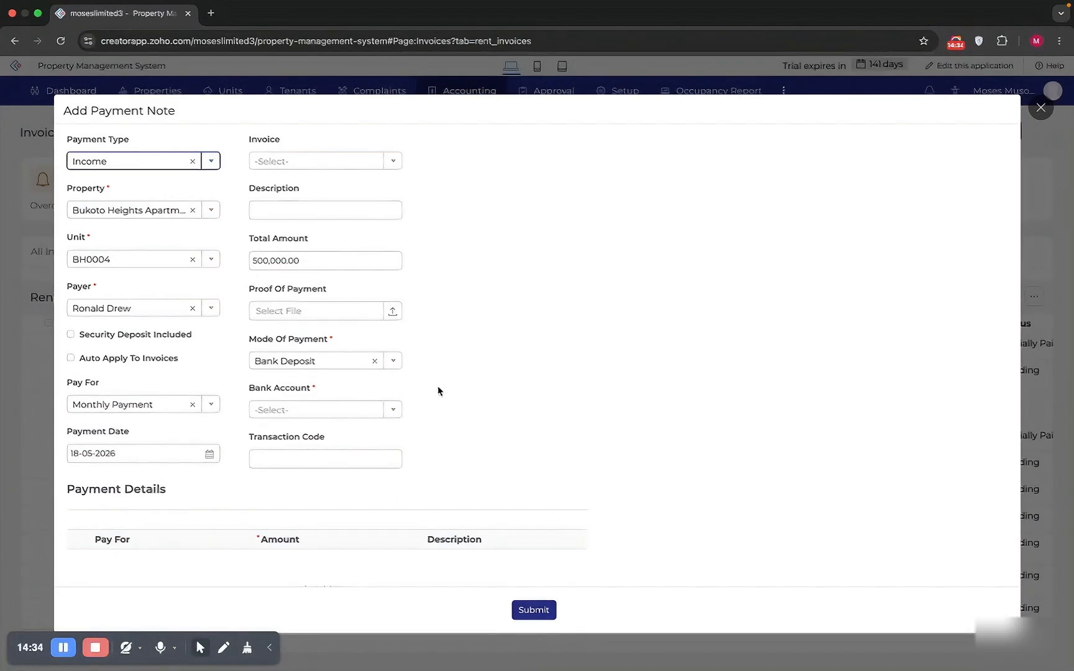
pyautogui.click(299, 409)
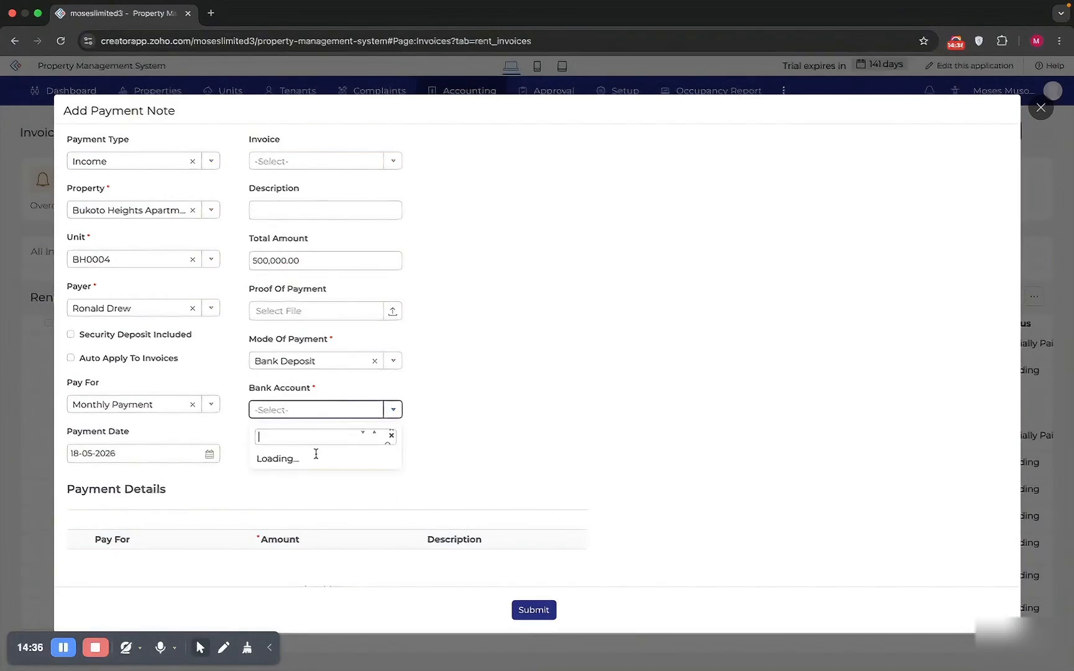
pyautogui.click(318, 445)
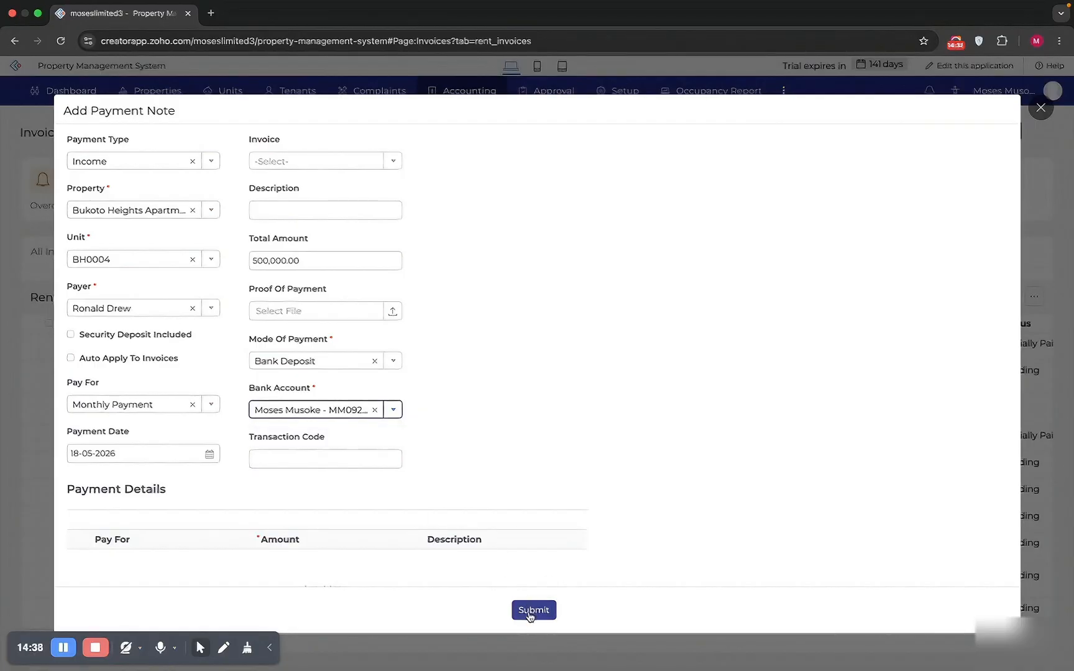
pyautogui.click(533, 610)
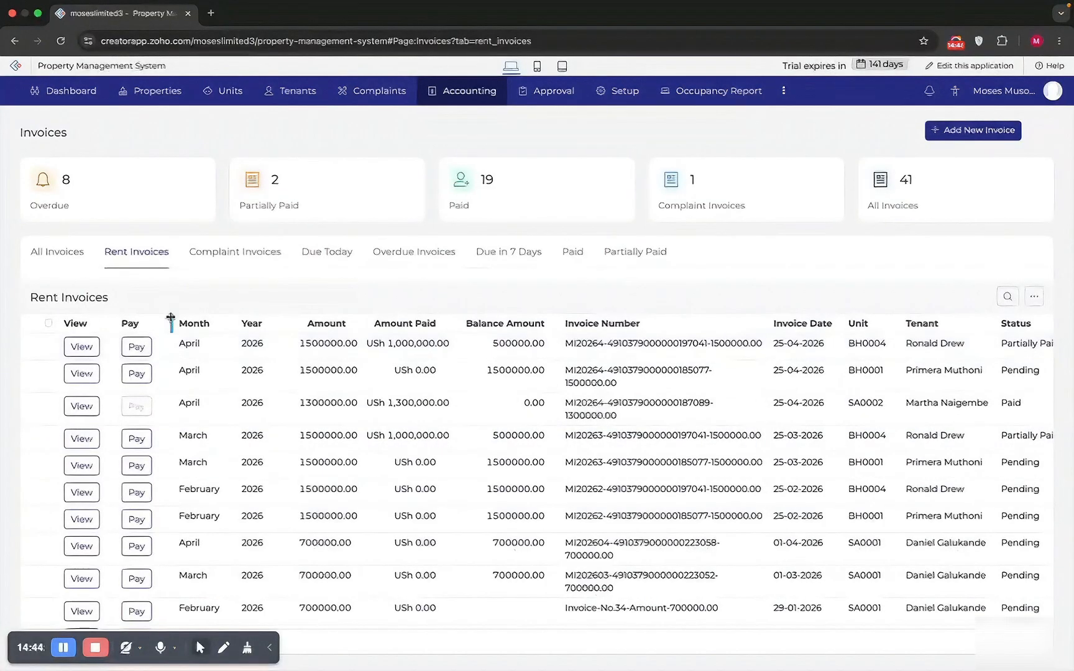
# Step: Review the complaint, rent, paid, partially paid, overdue and due-in-7-days invoice lists, ending on all invoices
pyautogui.click(214, 256)
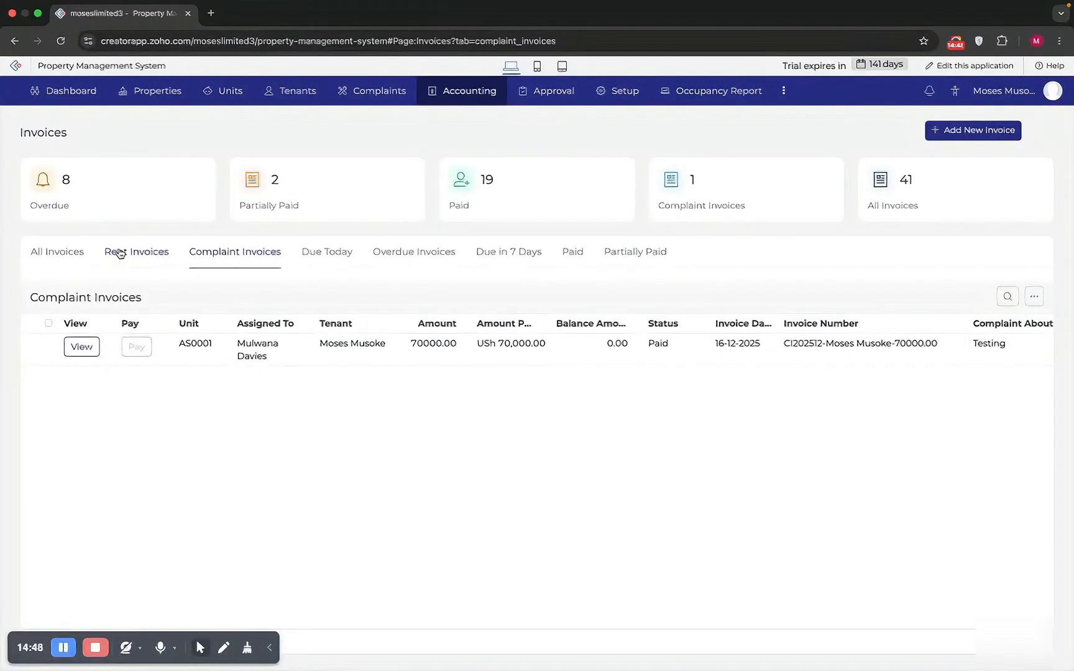
pyautogui.click(120, 251)
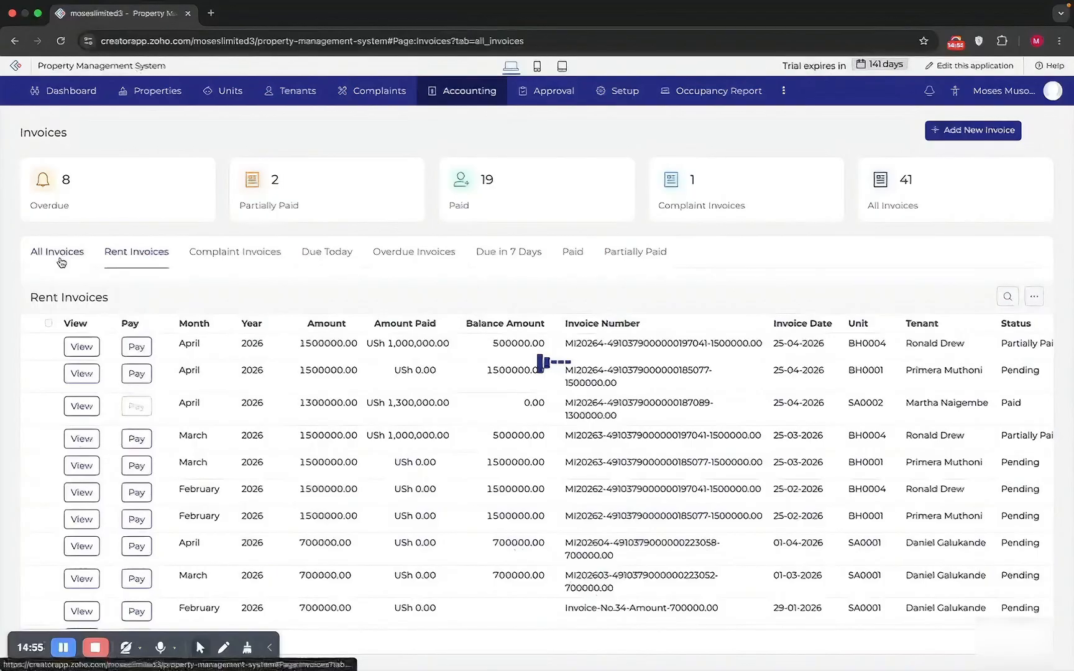
pyautogui.click(57, 253)
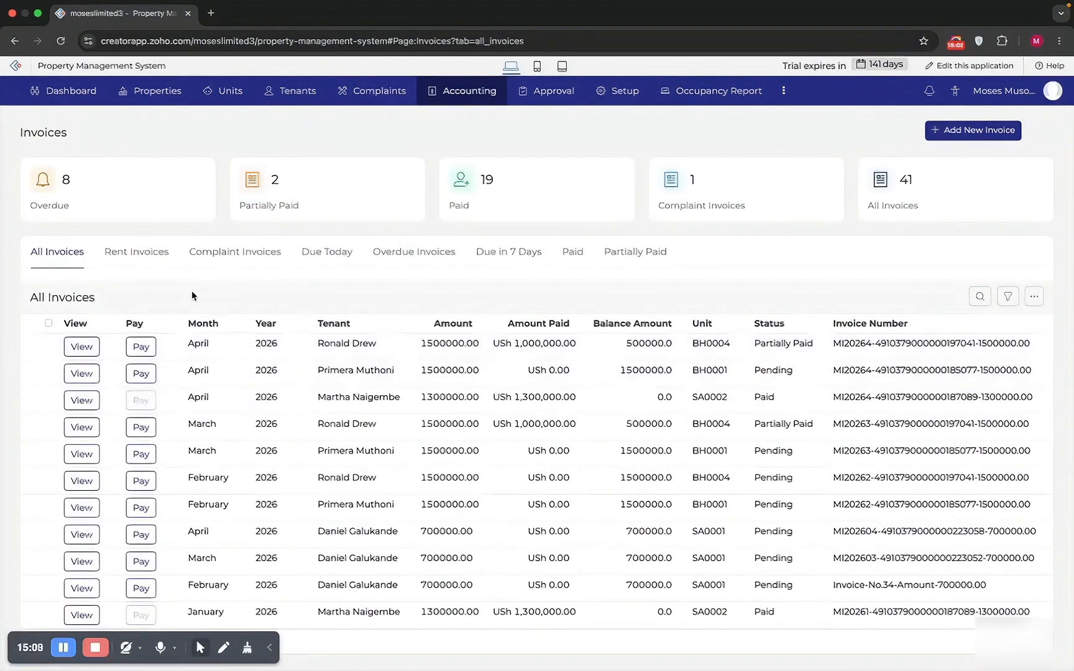
pyautogui.click(571, 253)
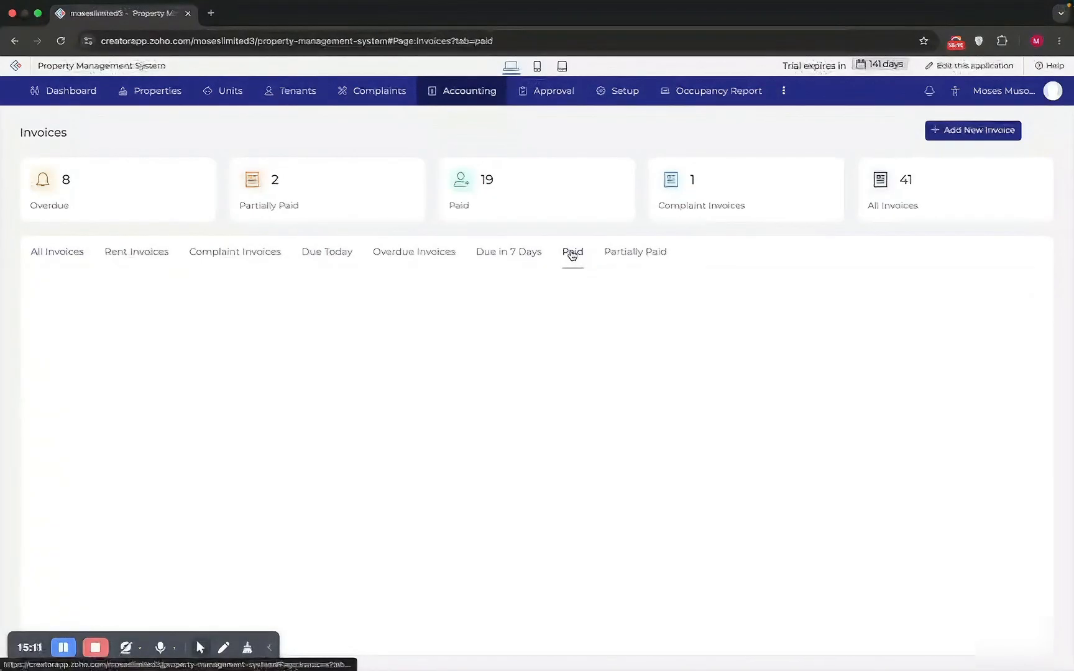
pyautogui.click(635, 265)
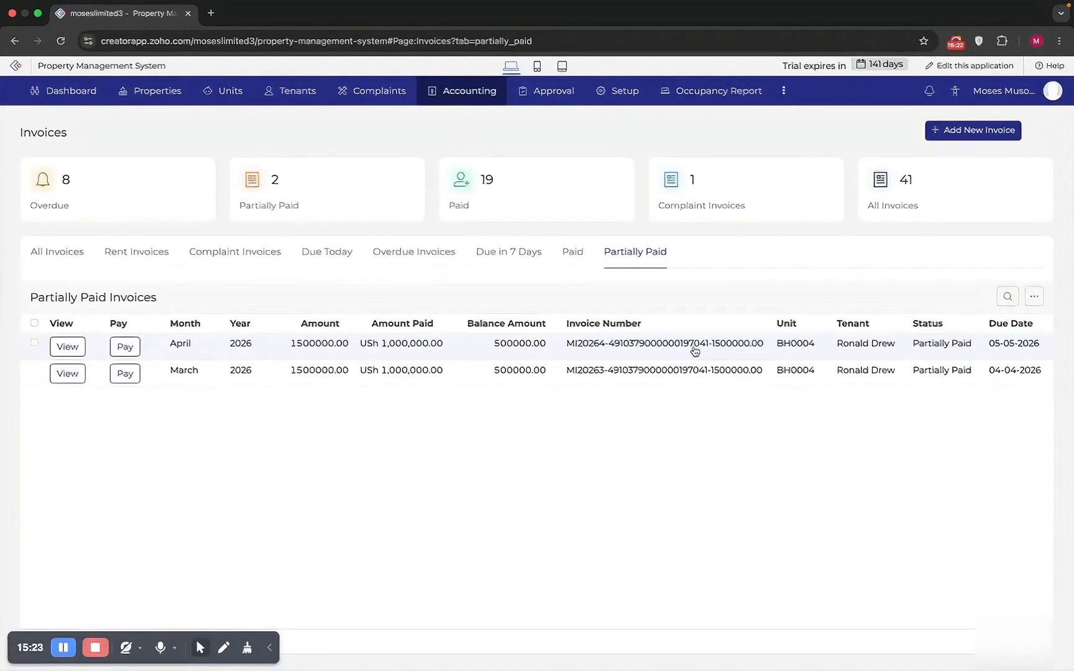
pyautogui.click(420, 254)
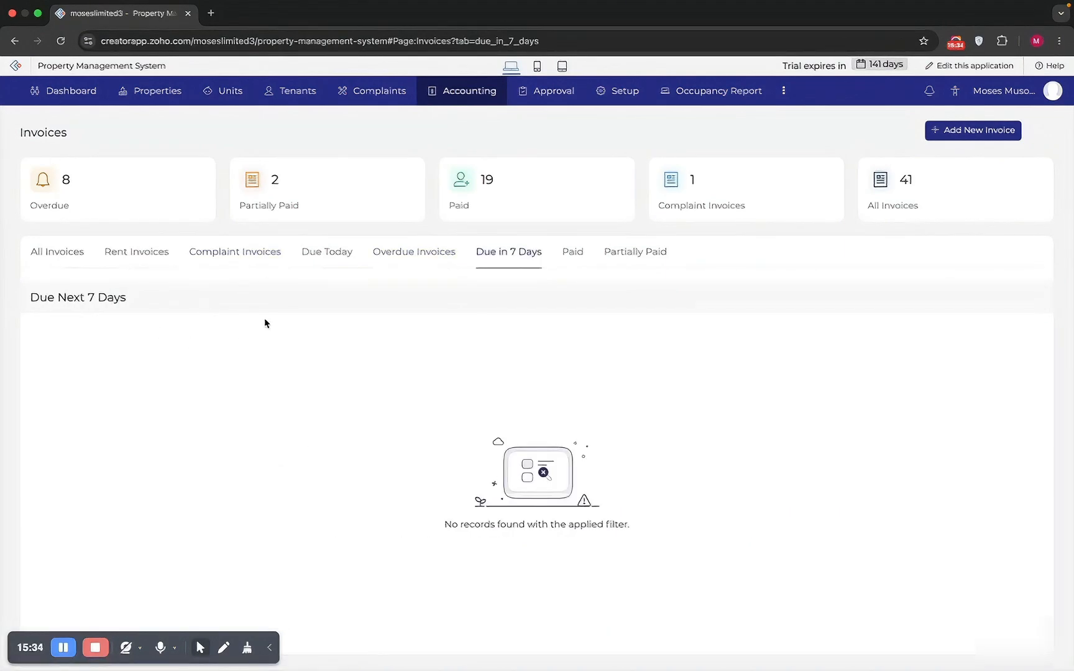
pyautogui.click(49, 252)
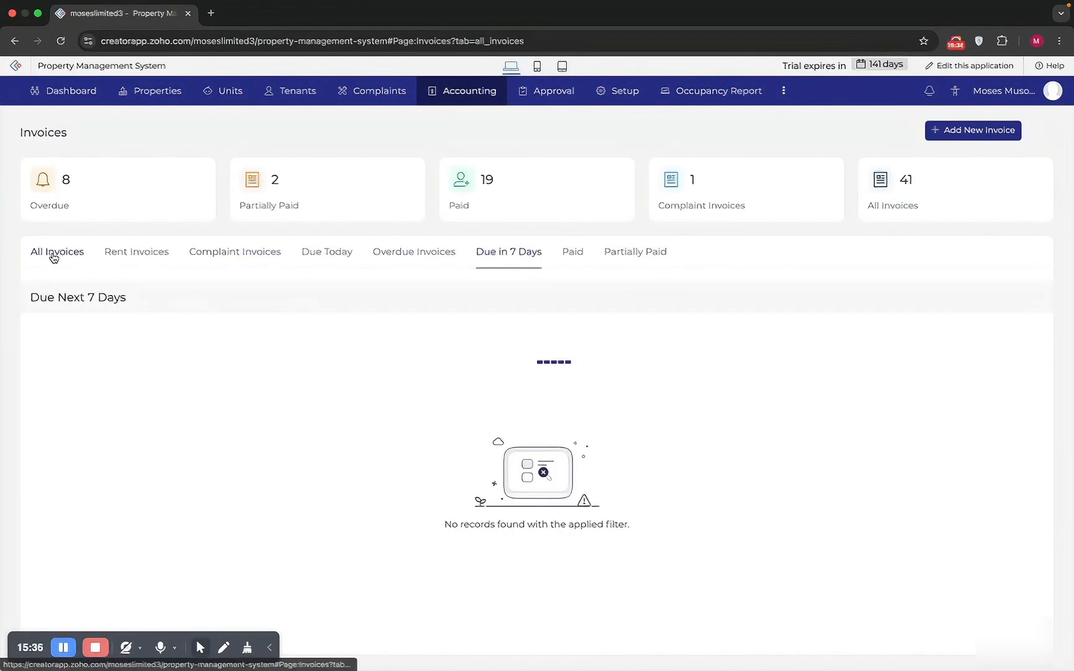
# Step: Go through the accounting receipts list, then view and close the receipt for the 500,000 payment of unit BH0004
pyautogui.moveTo(469, 91)
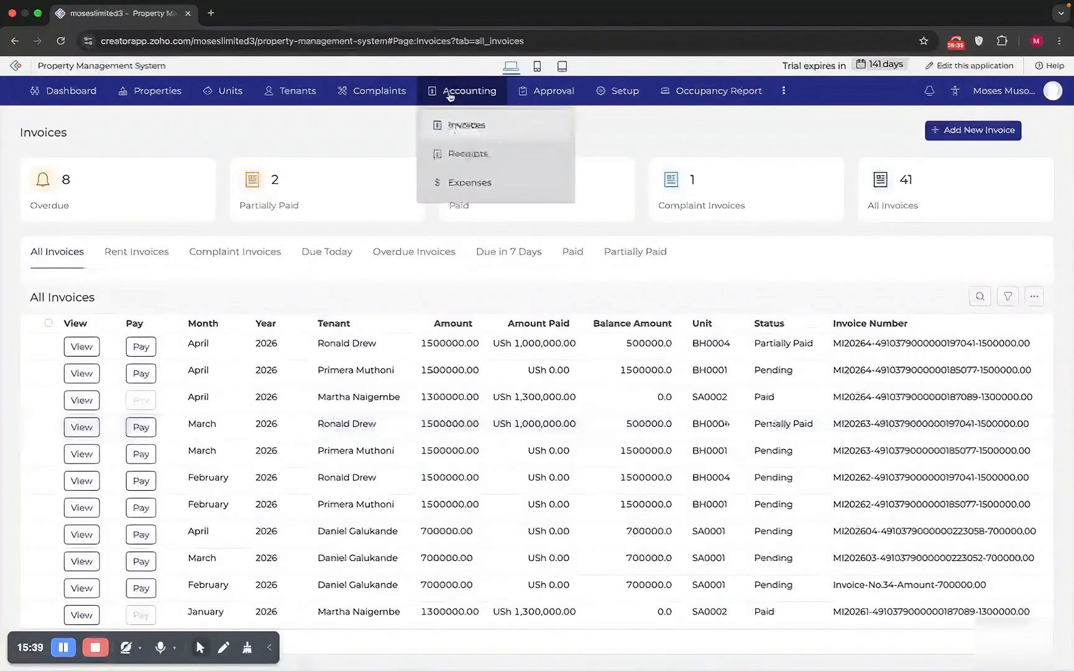
pyautogui.click(472, 158)
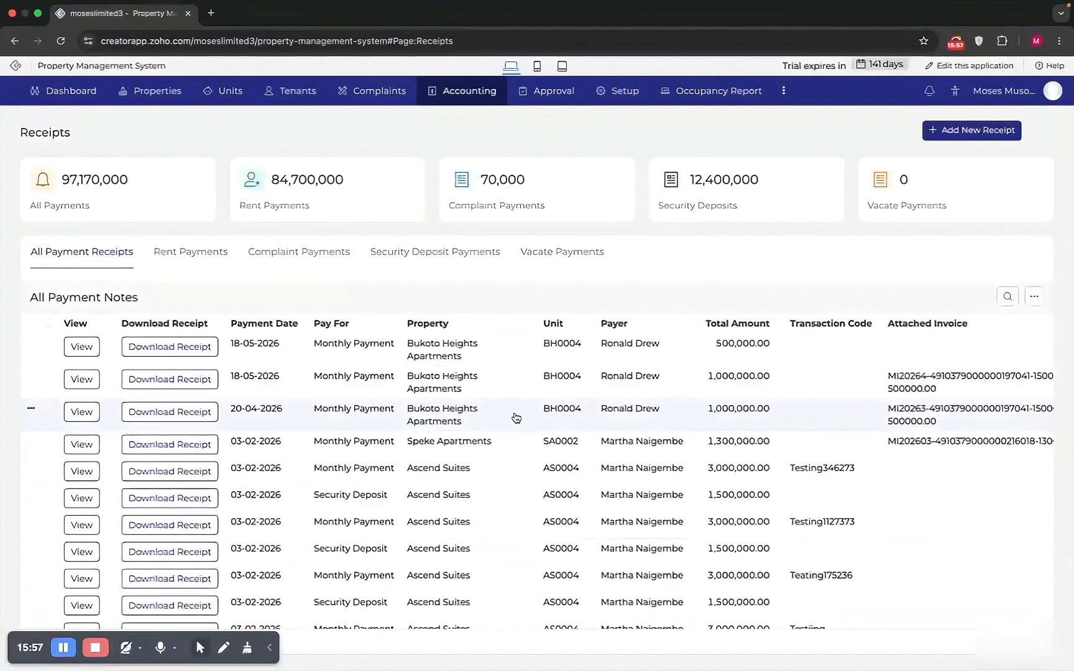
pyautogui.scroll(-2, 377, 407)
pyautogui.scroll(-10, 377, 410)
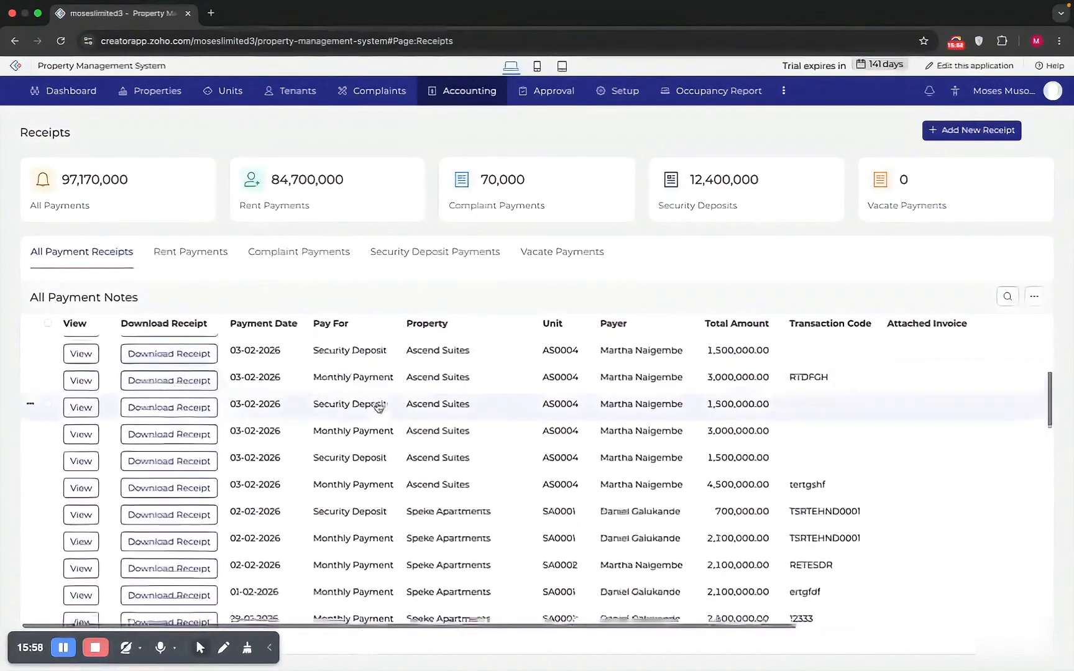
pyautogui.scroll(15, 385, 423)
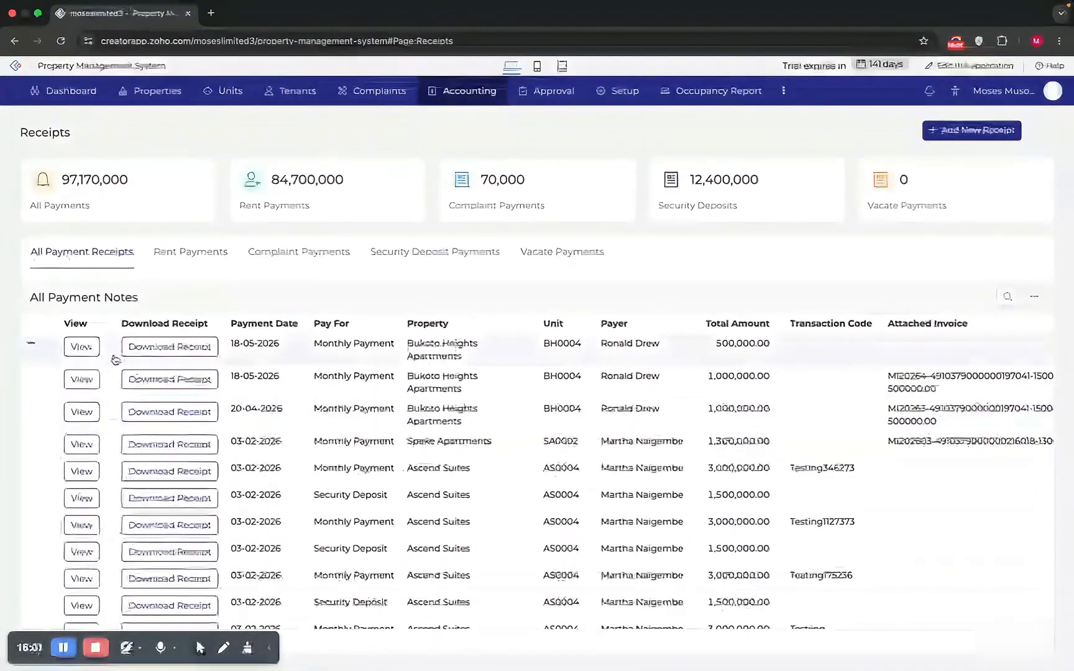
pyautogui.click(86, 348)
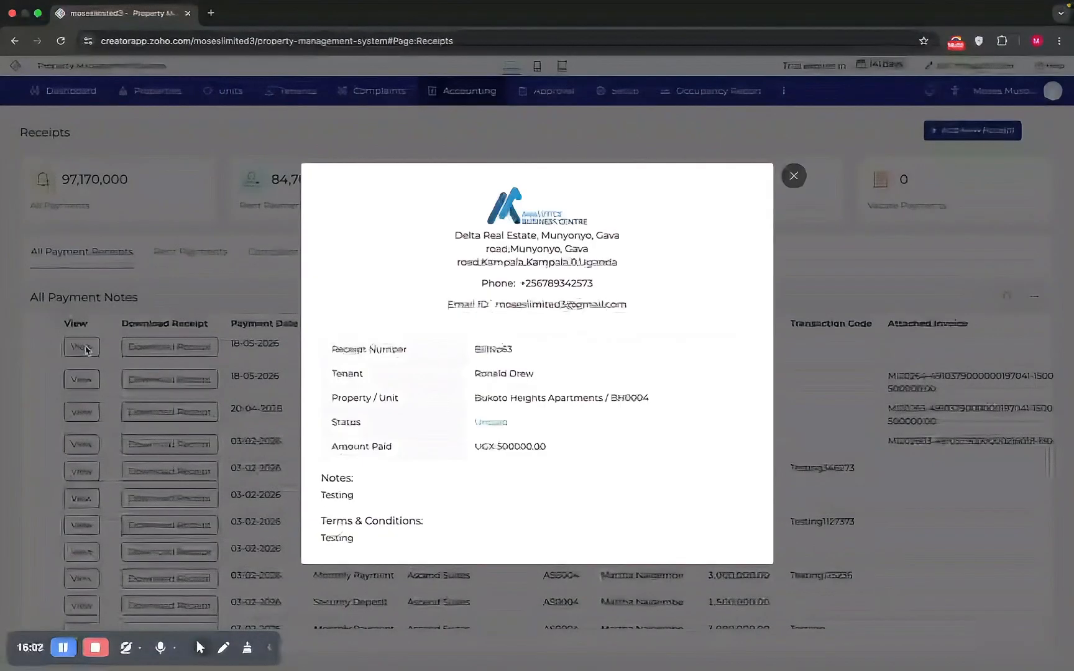
pyautogui.click(793, 177)
pyautogui.click(90, 352)
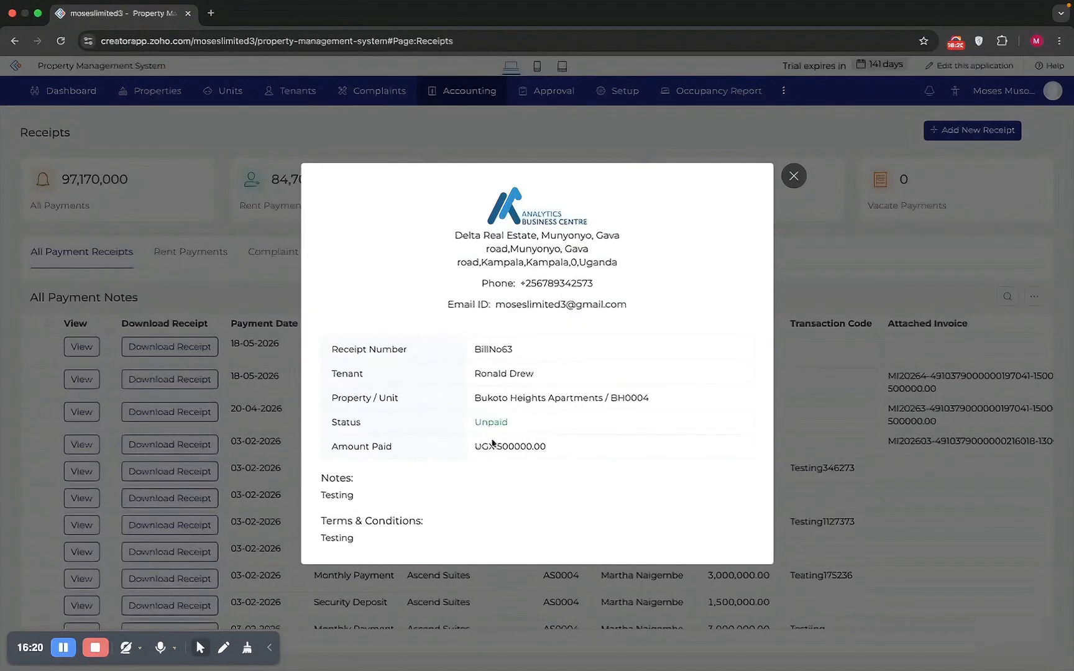
pyautogui.click(794, 175)
# Step: Download the 500,000 payment receipt of unit BH0004, open the PDF and return to the receipts list
pyautogui.click(164, 347)
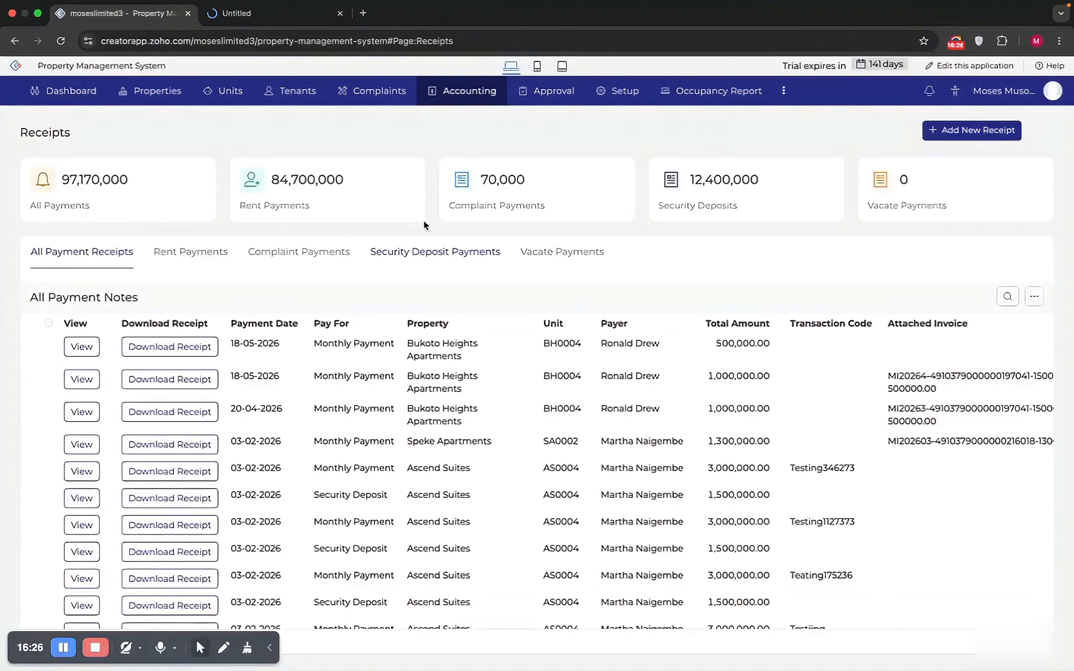
pyautogui.click(881, 86)
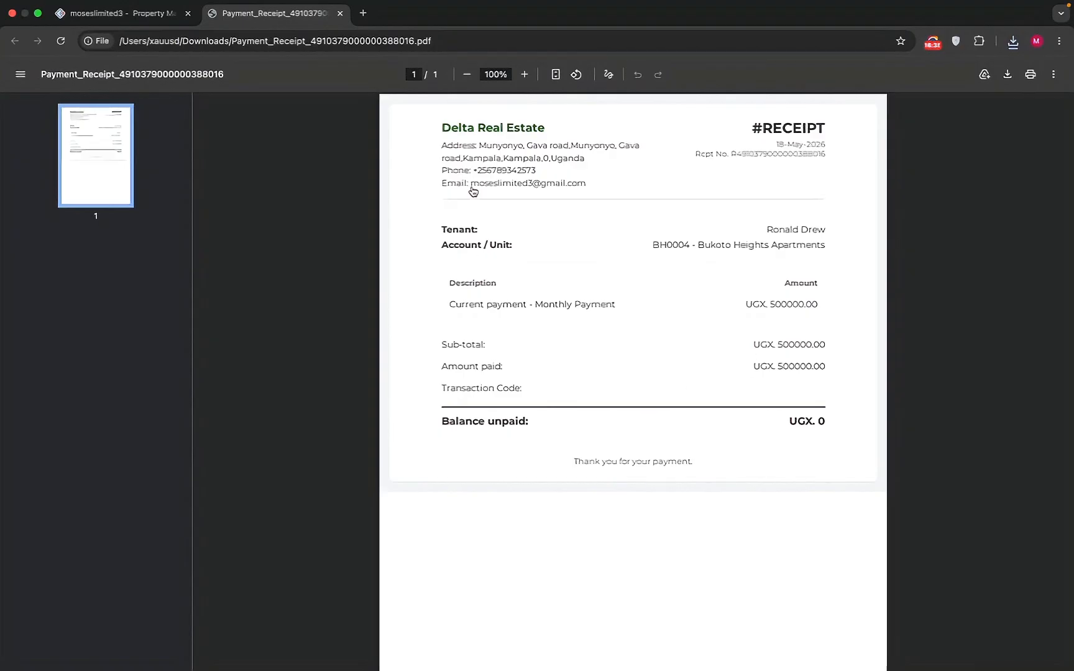
pyautogui.click(106, 15)
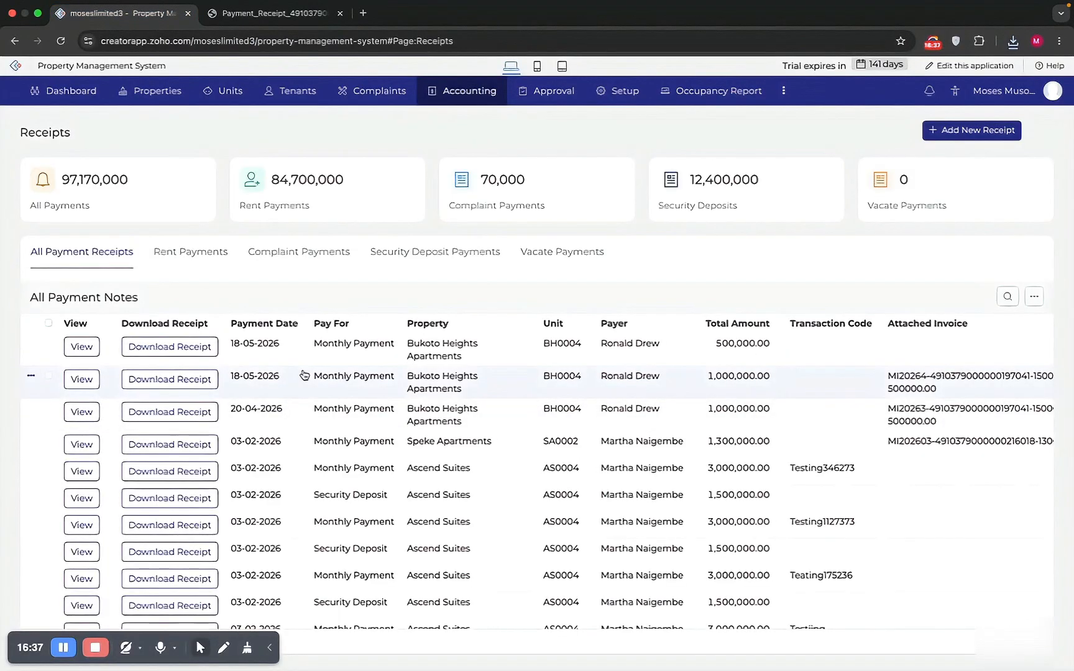
# Step: View the receipt lists for vacate payments, complaint payments and security deposit payments
pyautogui.hscroll(2, 455, 356)
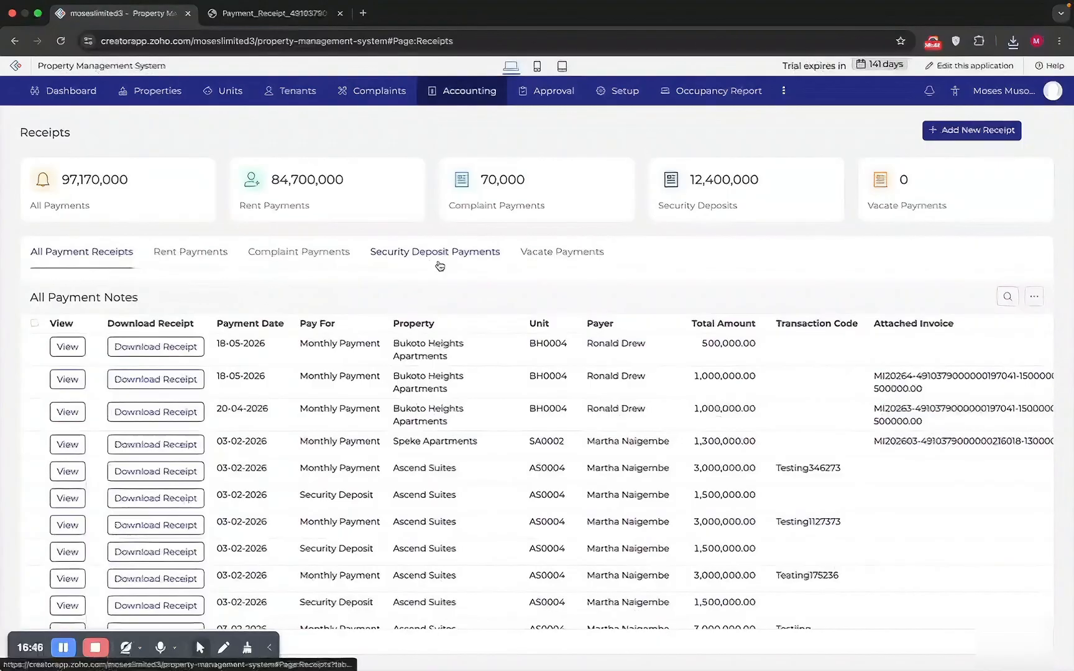
pyautogui.click(576, 261)
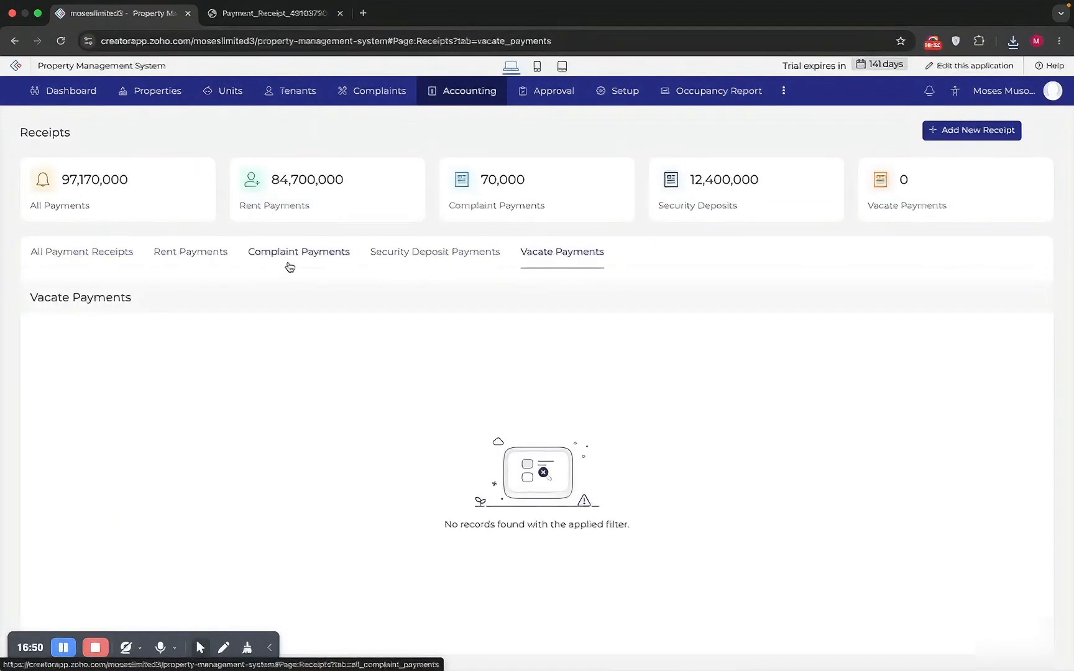
pyautogui.click(290, 266)
pyautogui.click(428, 259)
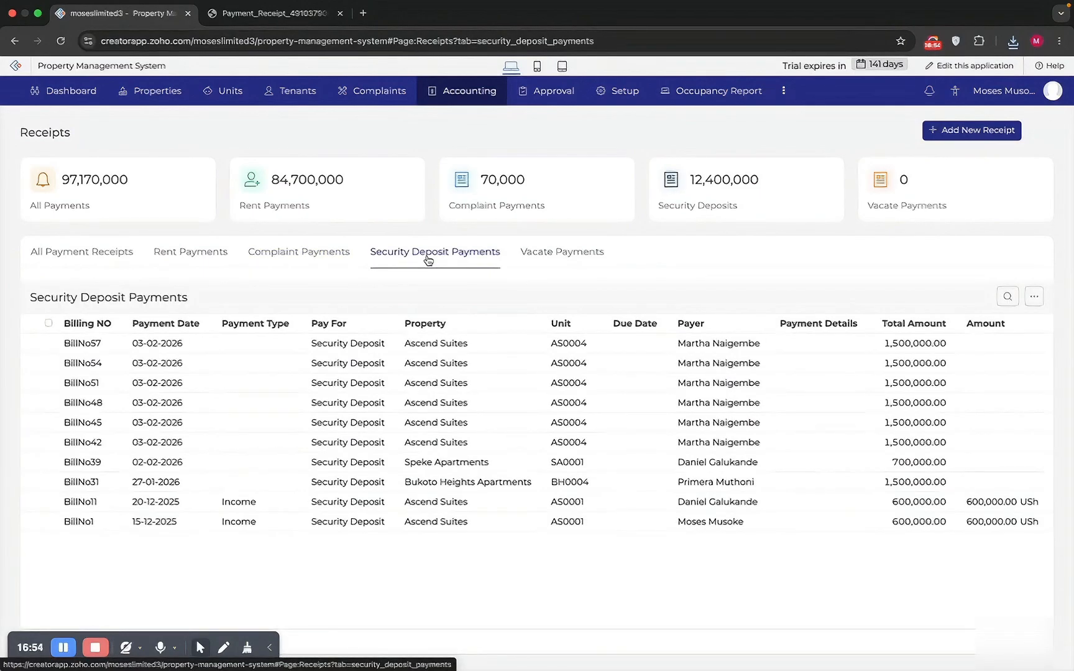
# Step: View the accounting expenses list and the approval page for units
pyautogui.moveTo(453, 97)
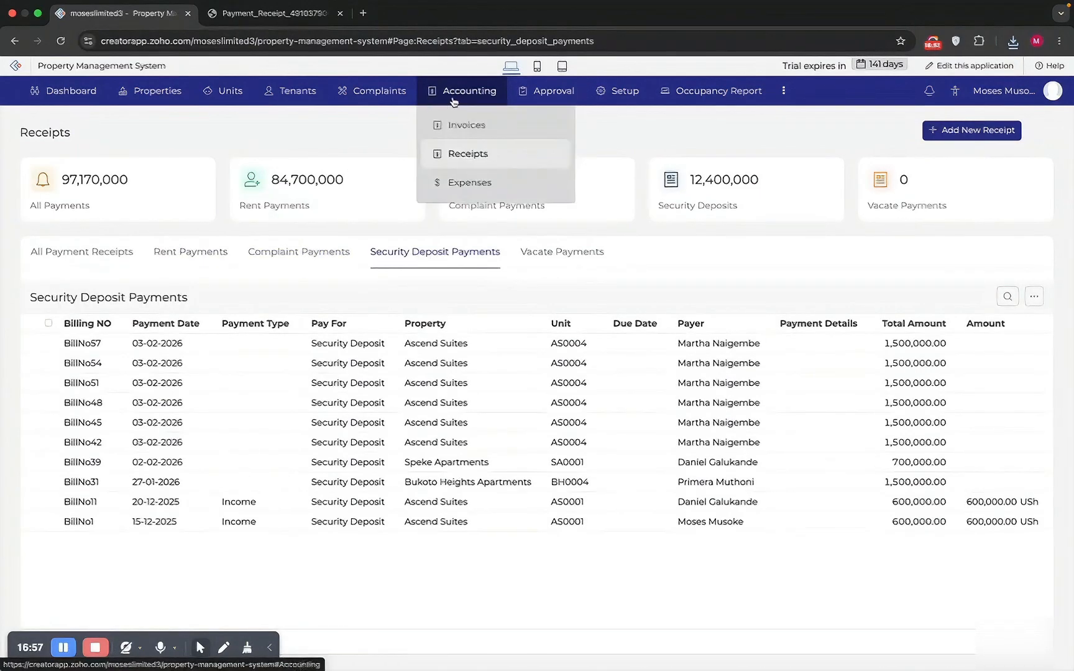
pyautogui.click(470, 183)
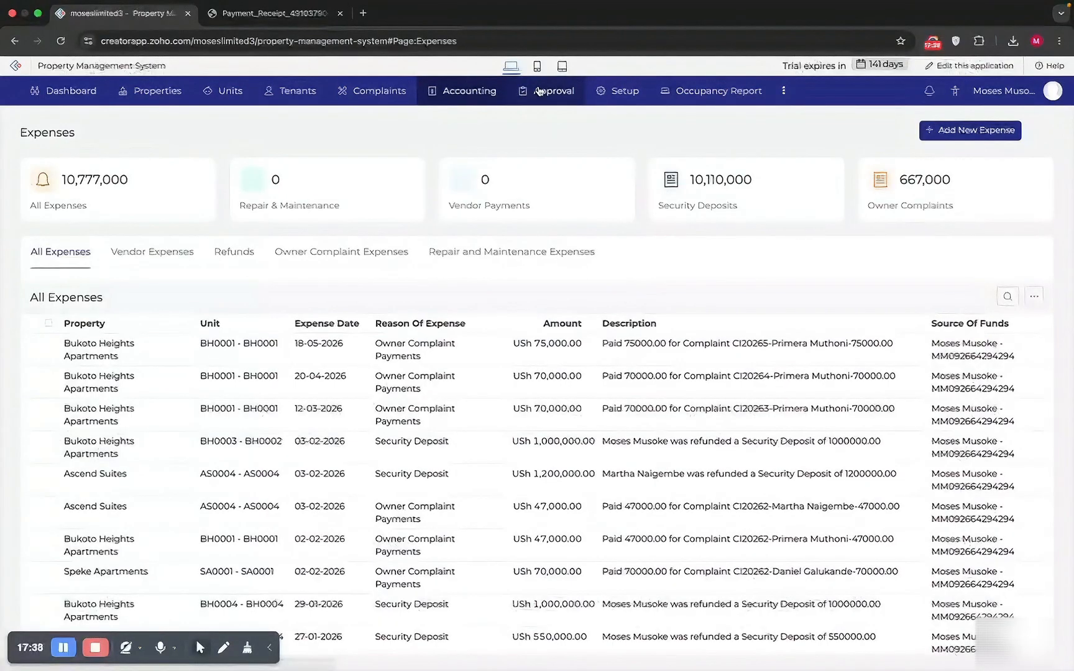
pyautogui.click(548, 104)
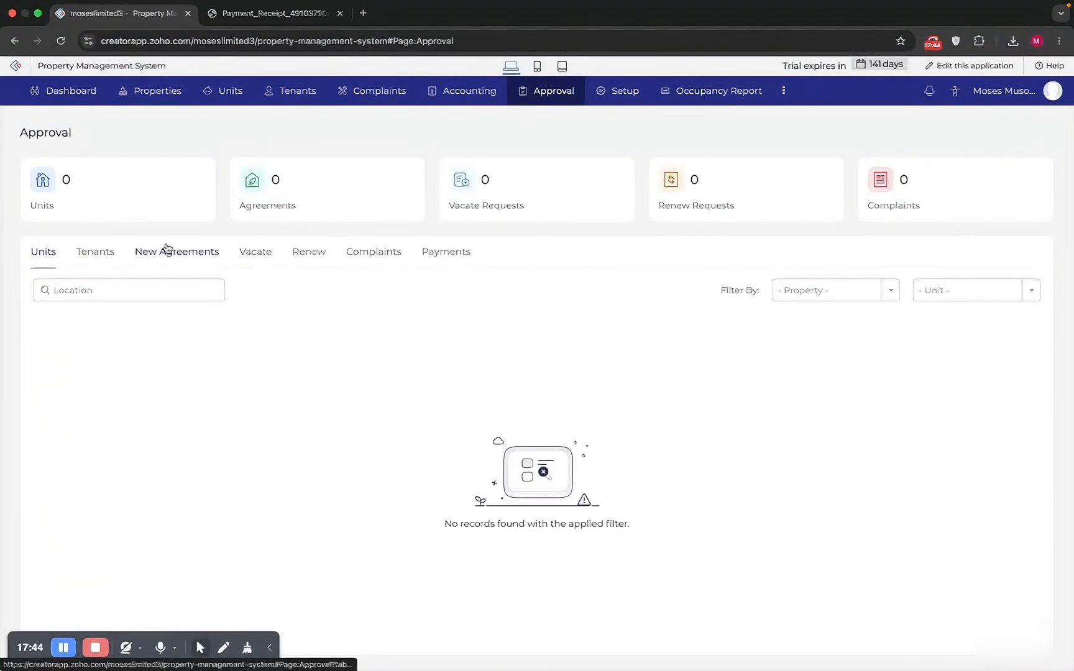
# Step: Look over the setup options, then examine the occupancy report's unit and revenue figures for each property
pyautogui.moveTo(604, 101)
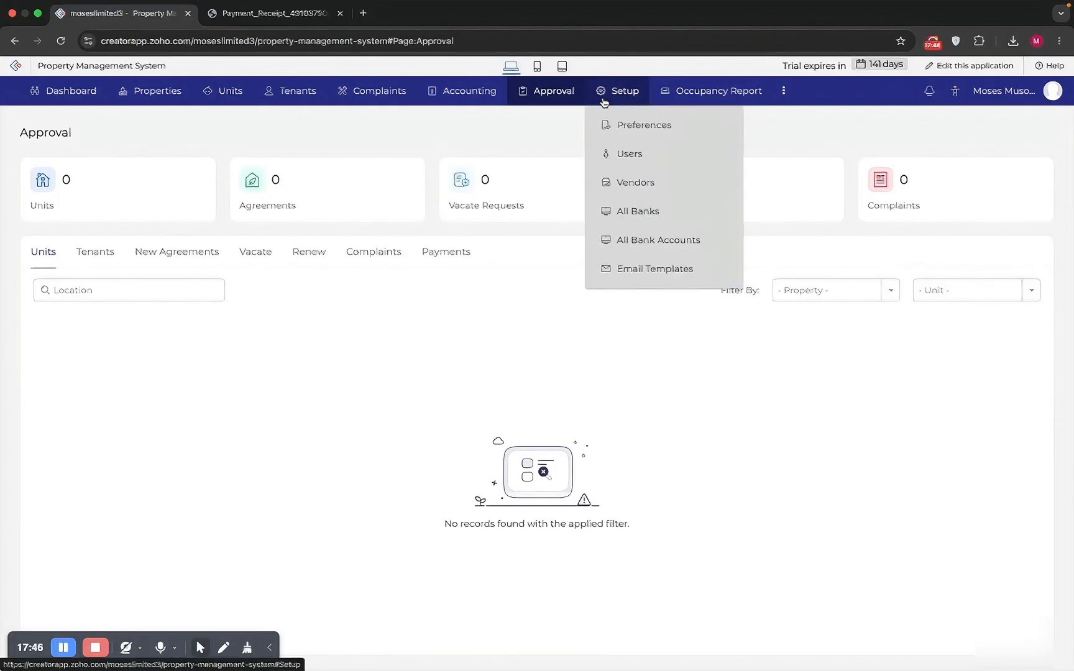
pyautogui.click(713, 97)
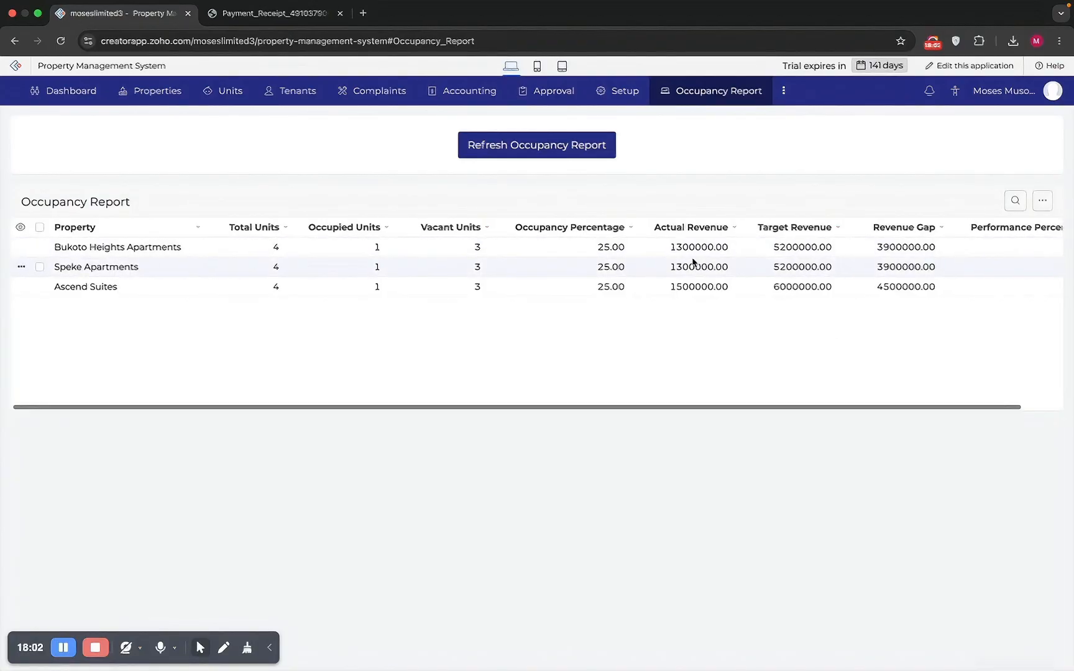
pyautogui.hscroll(3, 693, 262)
pyautogui.hscroll(-5, 692, 259)
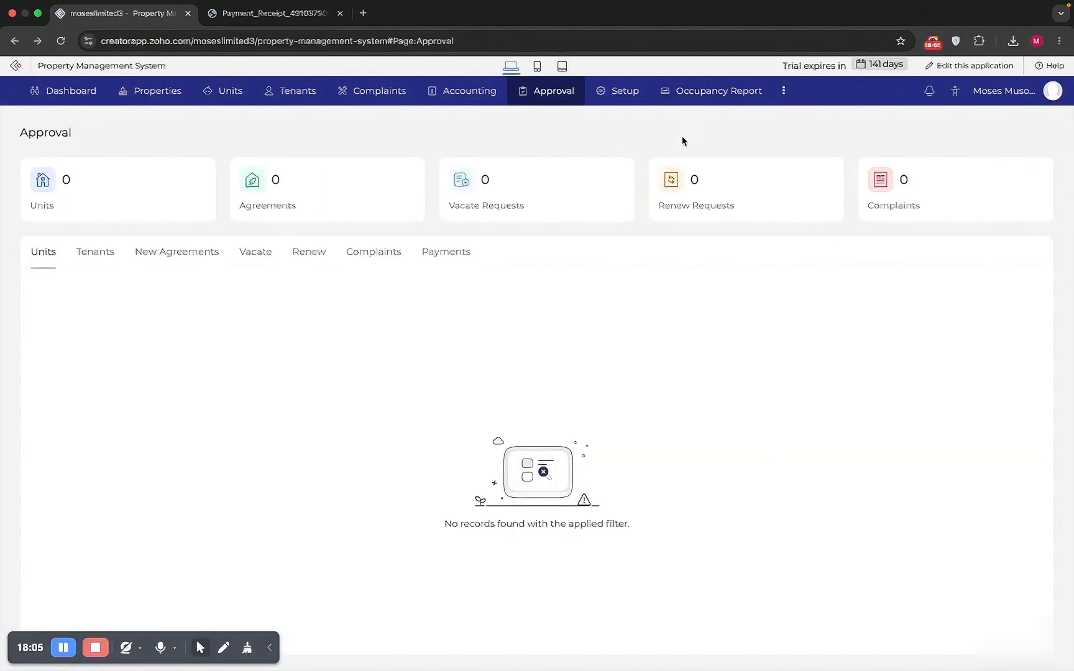
# Step: Show the remaining navigation entries, then return to the dashboard and review its payment, complaint and tenant summaries
pyautogui.click(783, 92)
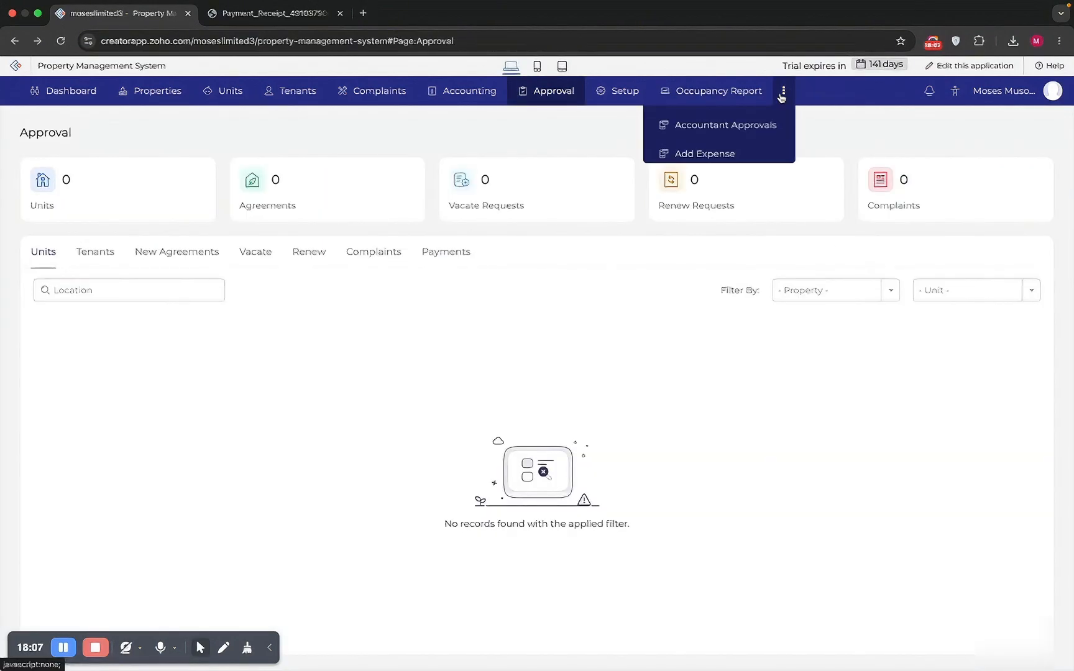
pyautogui.click(30, 99)
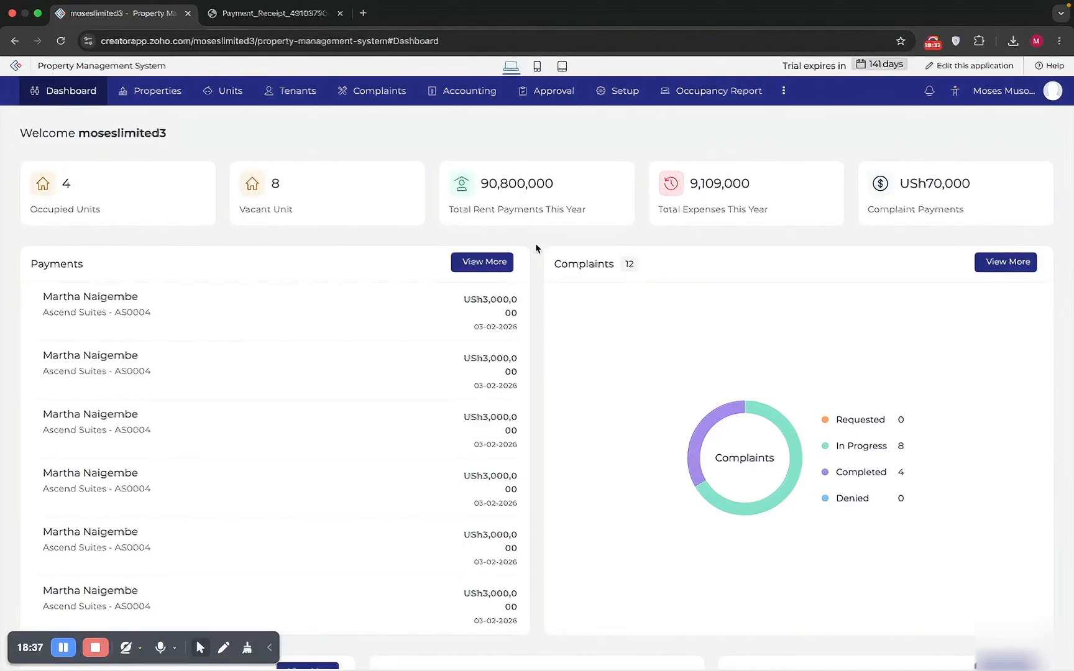
pyautogui.scroll(-5, 535, 244)
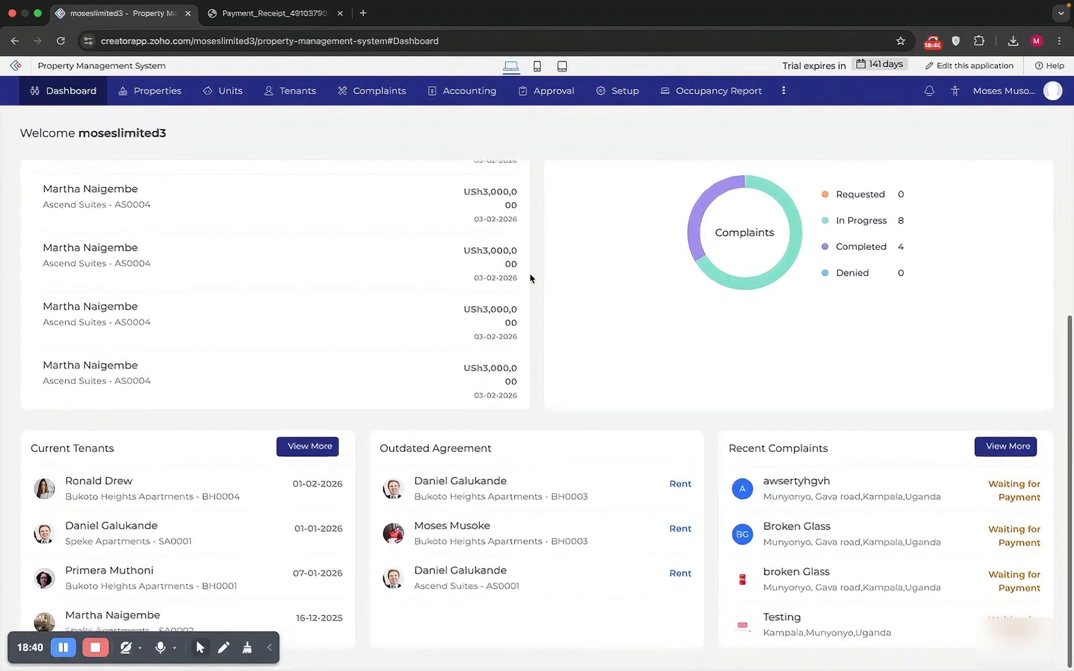
pyautogui.scroll(5, 530, 273)
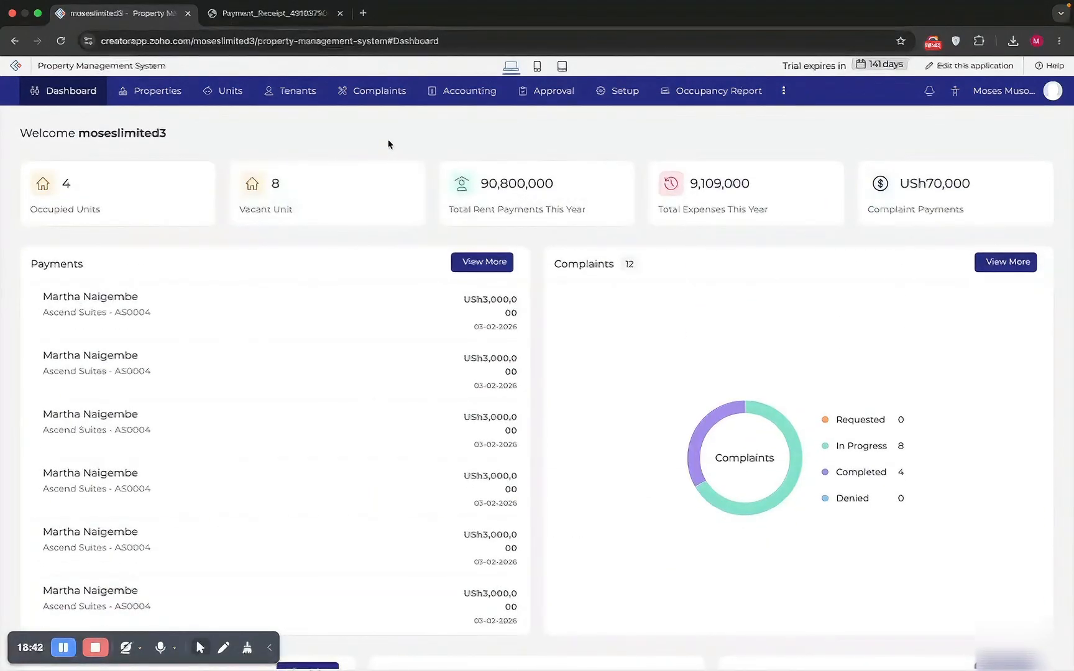